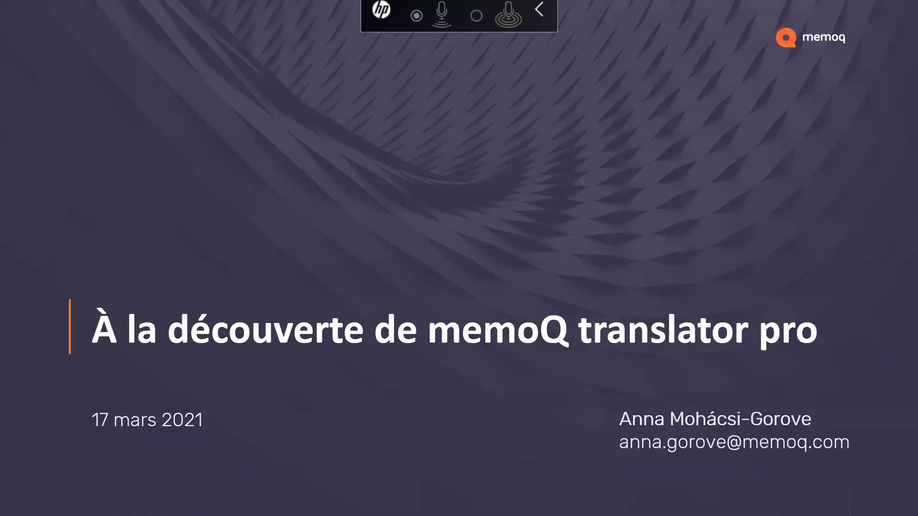
pyautogui.press('Right')
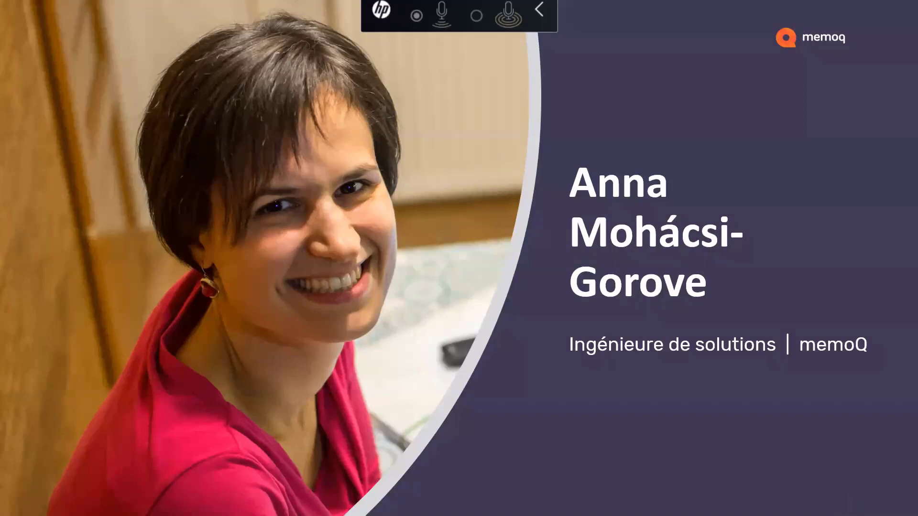
# Step: Switch to memoQ and start a new project without a template, named "Découverte", with source language Anglais and target language Français
pyautogui.hotkey('alt', 'Tab')
pyautogui.hotkey('alt', 'Tab')
pyautogui.hotkey('alt', 'Tab')
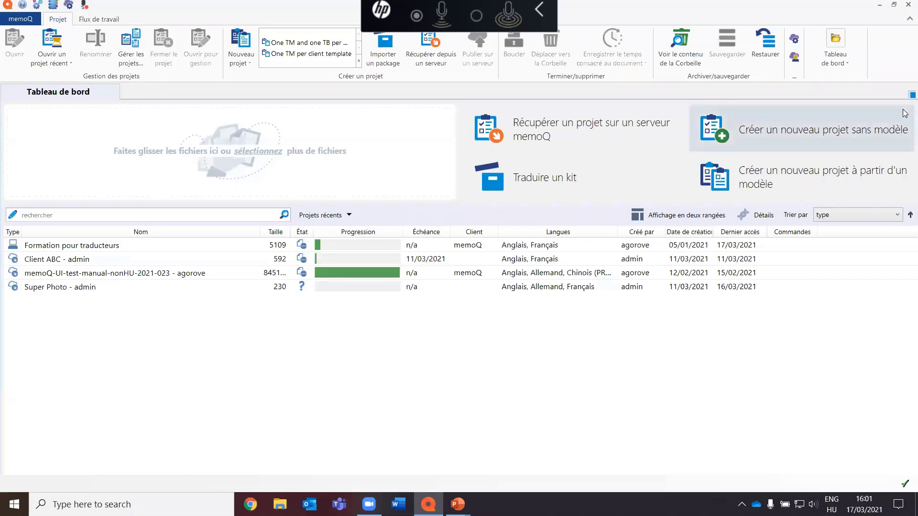
pyautogui.click(831, 123)
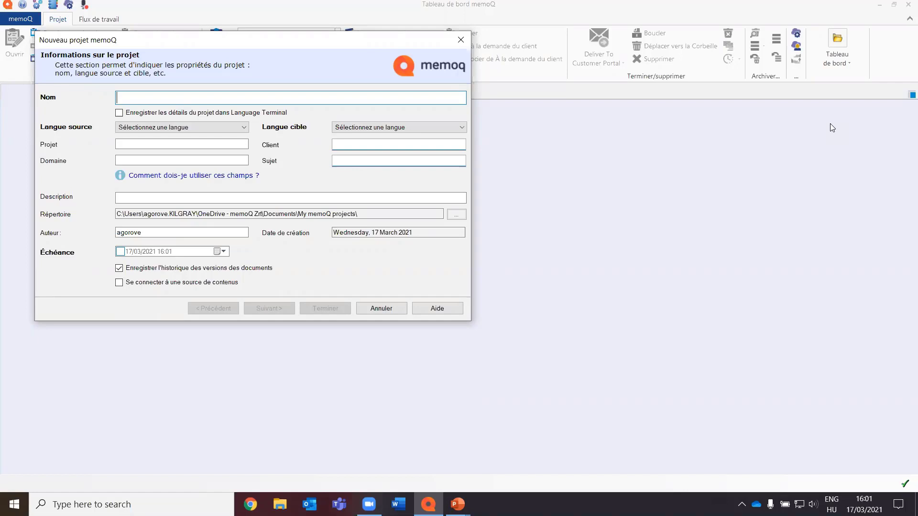
pyautogui.write('Découverte')
pyautogui.click(245, 130)
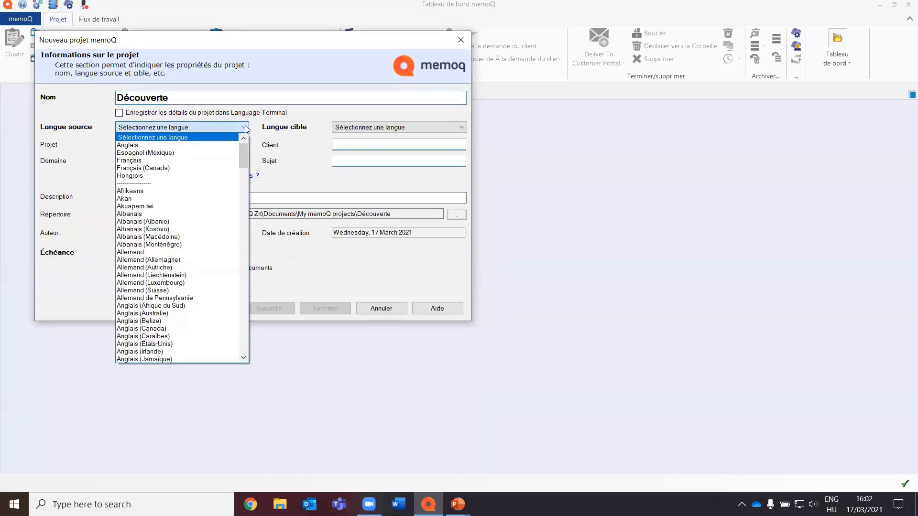
pyautogui.click(226, 146)
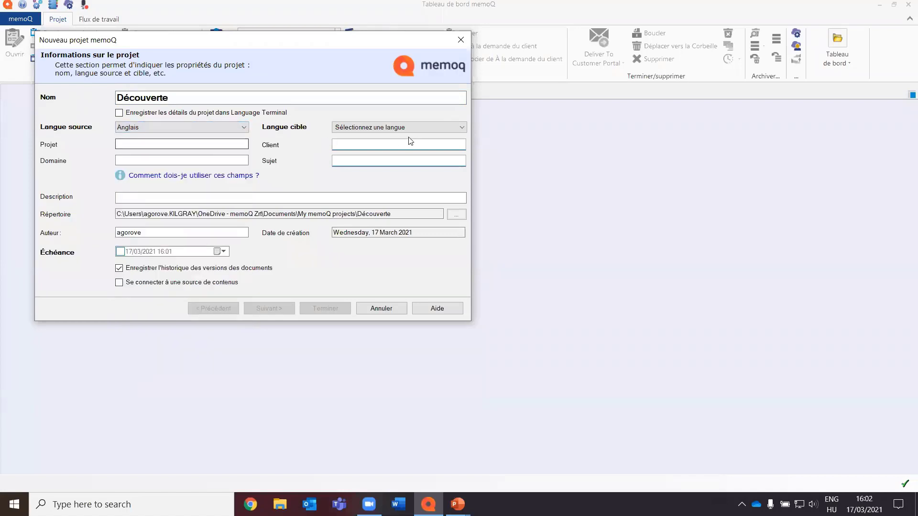
pyautogui.click(462, 128)
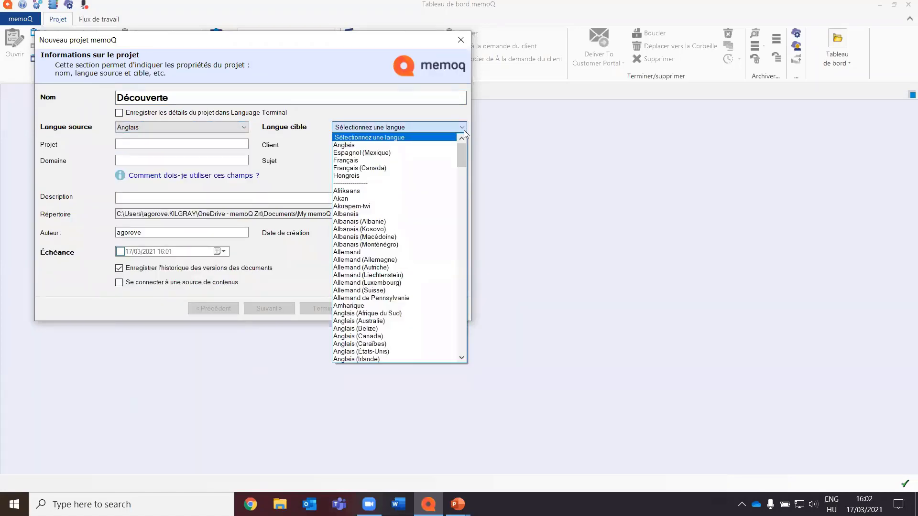
pyautogui.click(423, 160)
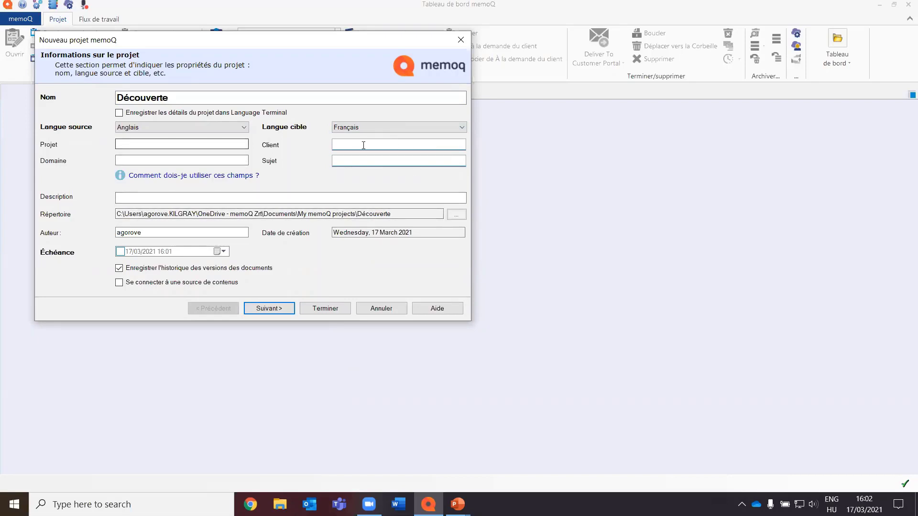
# Step: Set the new project's client to "memoQ", its subject to "Formation" and its deadline to 19/03/2021
pyautogui.click(421, 145)
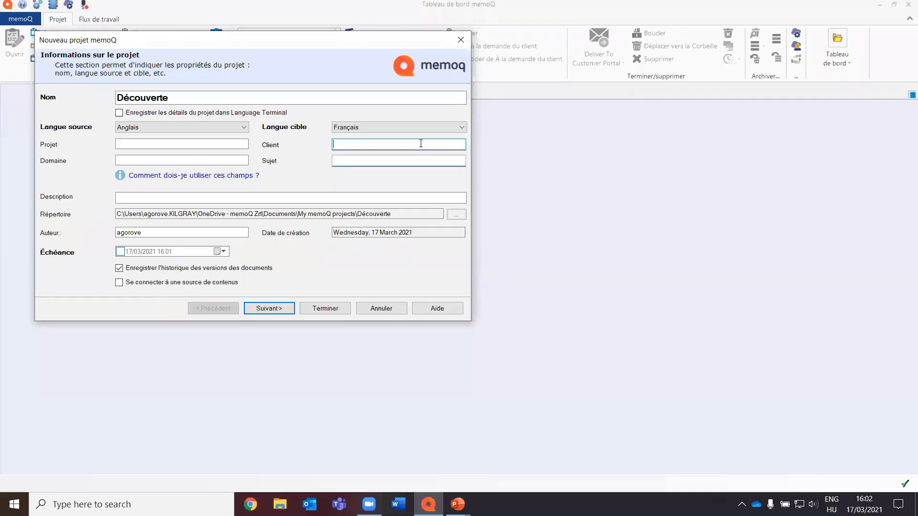
pyautogui.write('memoQ')
pyautogui.click(397, 159)
pyautogui.write('Formation')
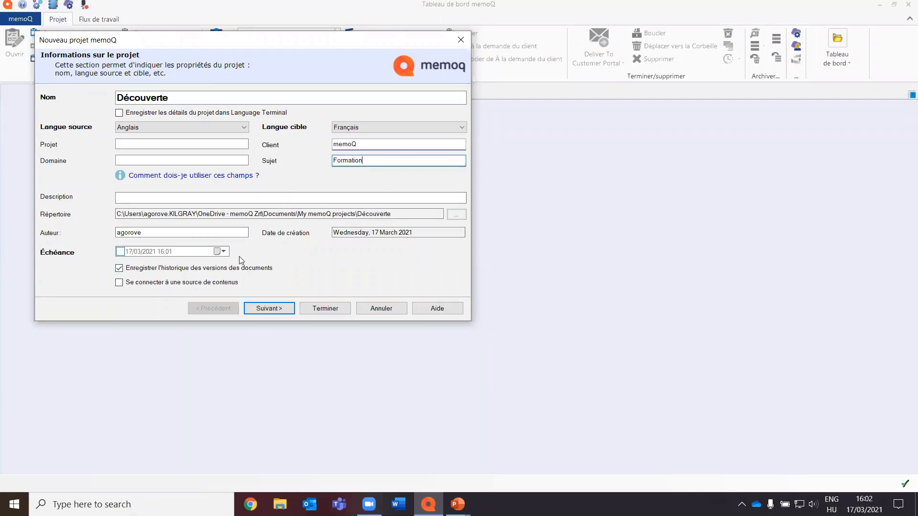
pyautogui.click(222, 252)
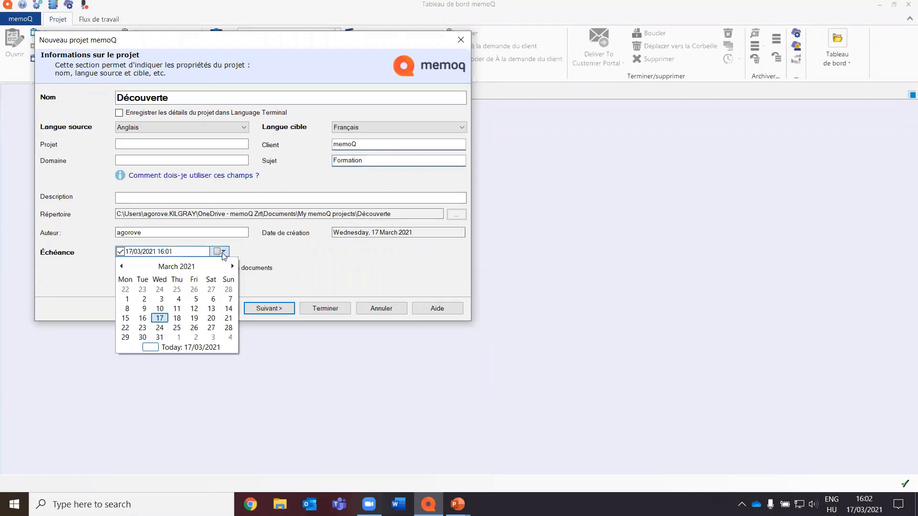
pyautogui.click(194, 318)
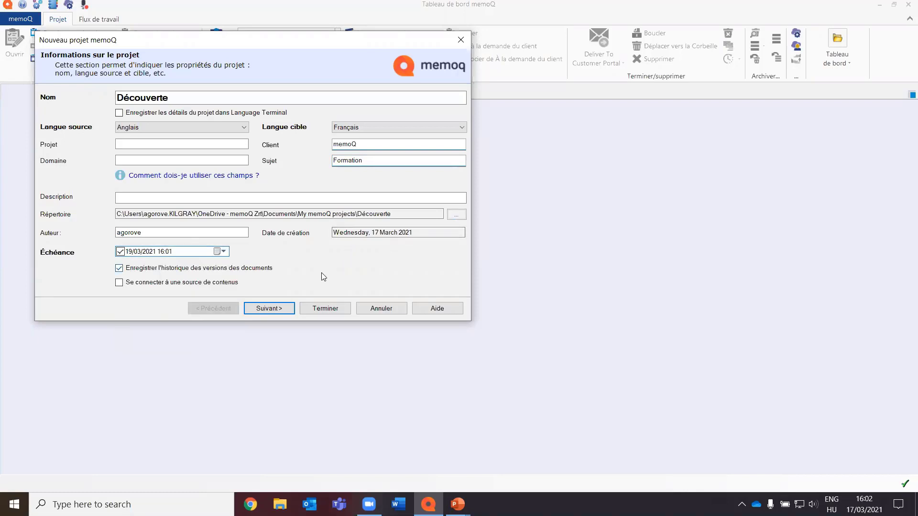
# Step: Import the Word document Photo 1 from the _Webinaire folder as the project's document to translate
pyautogui.click(281, 309)
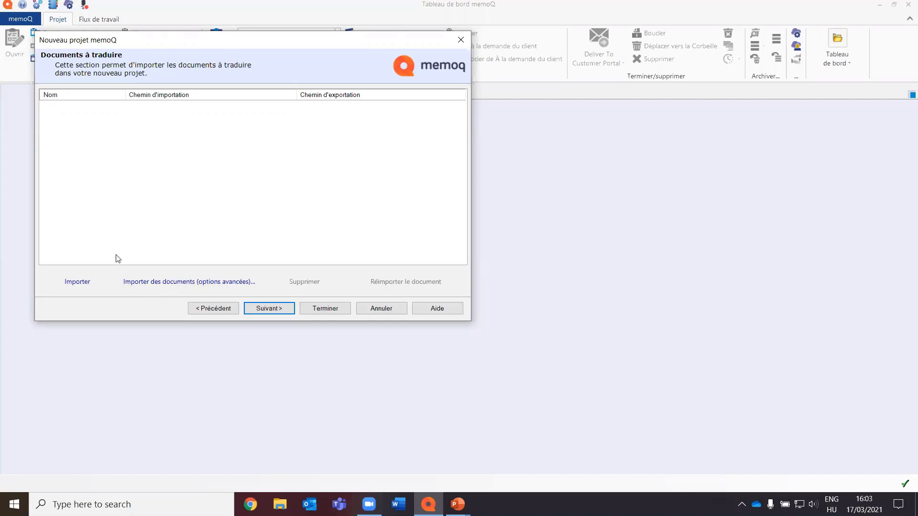
pyautogui.click(71, 287)
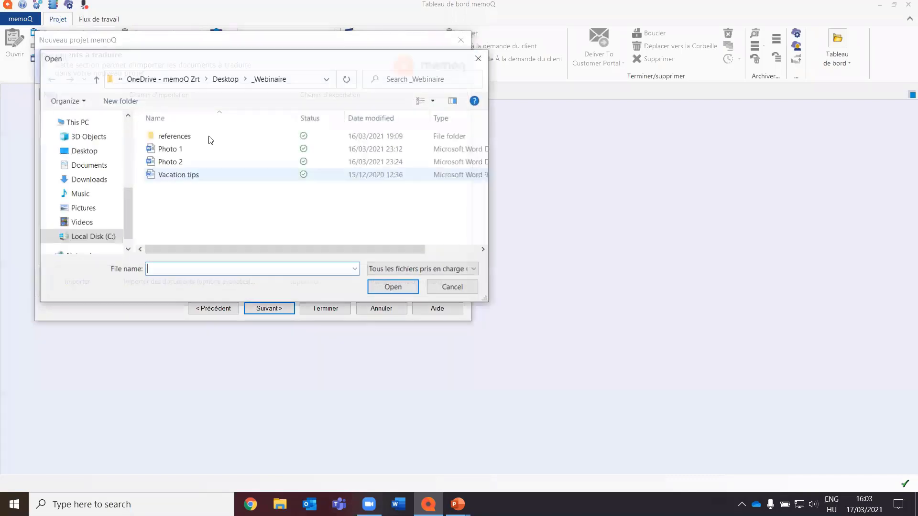
pyautogui.click(180, 149)
pyautogui.click(409, 286)
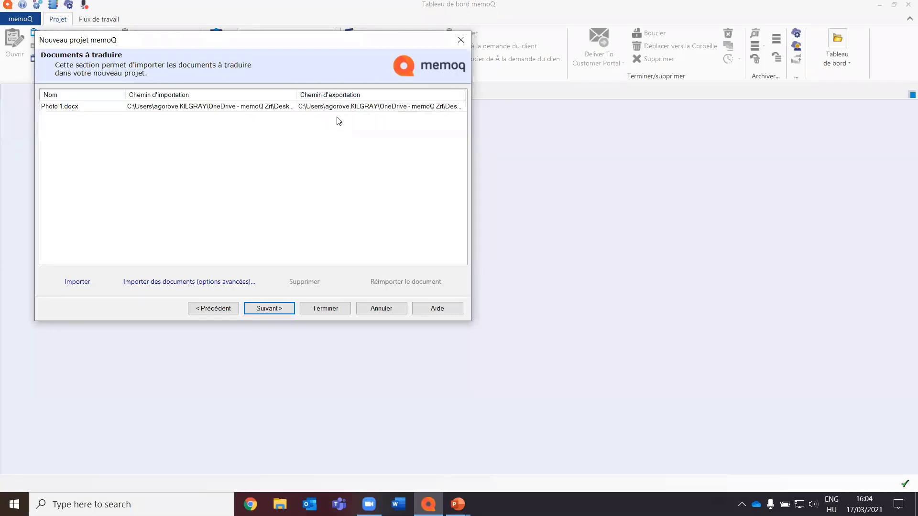
# Step: Create a local translation memory named "Découverte" for the project, keeping the default context and behaviour options
pyautogui.click(277, 308)
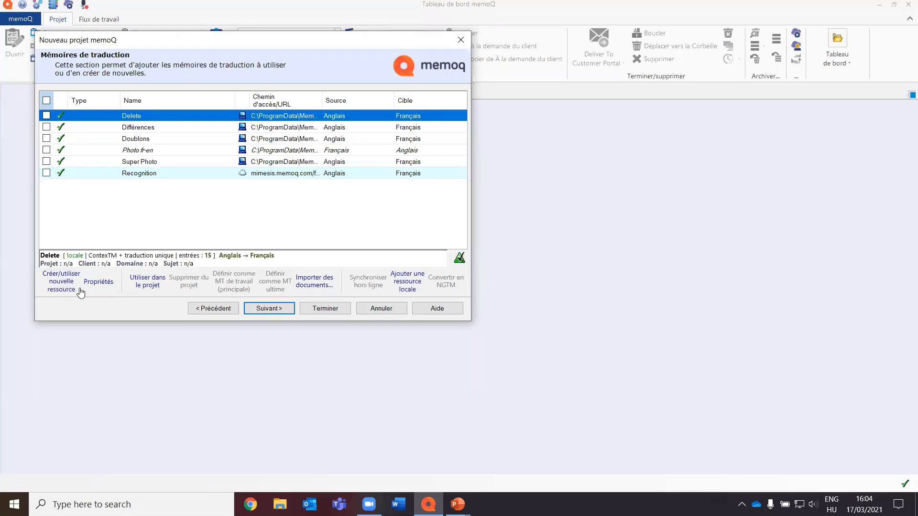
pyautogui.click(66, 283)
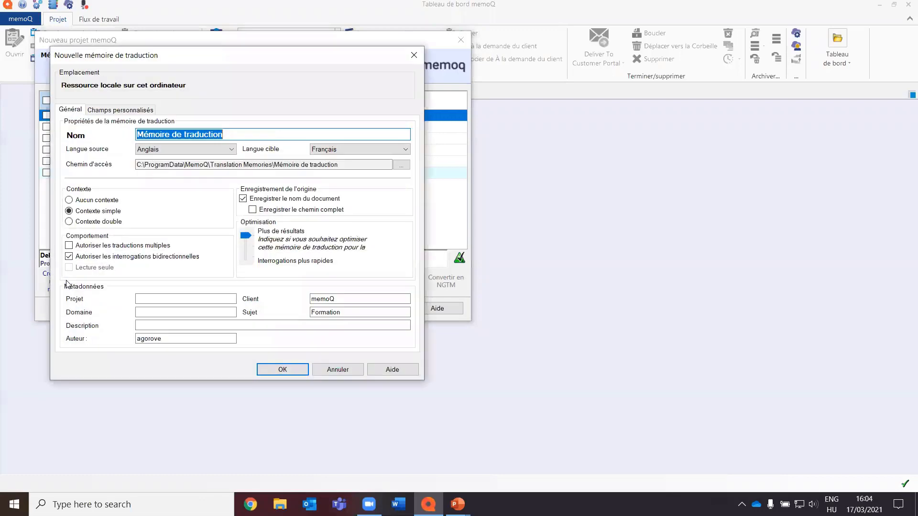
pyautogui.write('Découverte')
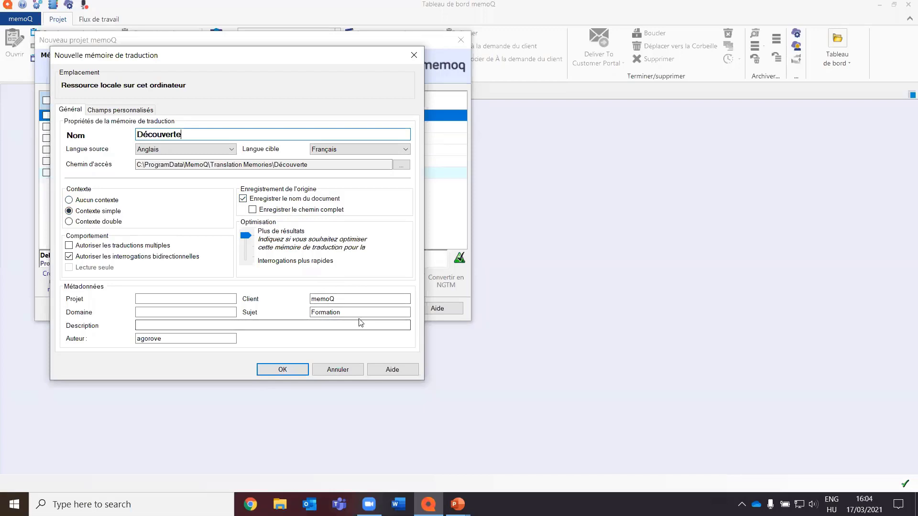
pyautogui.click(279, 372)
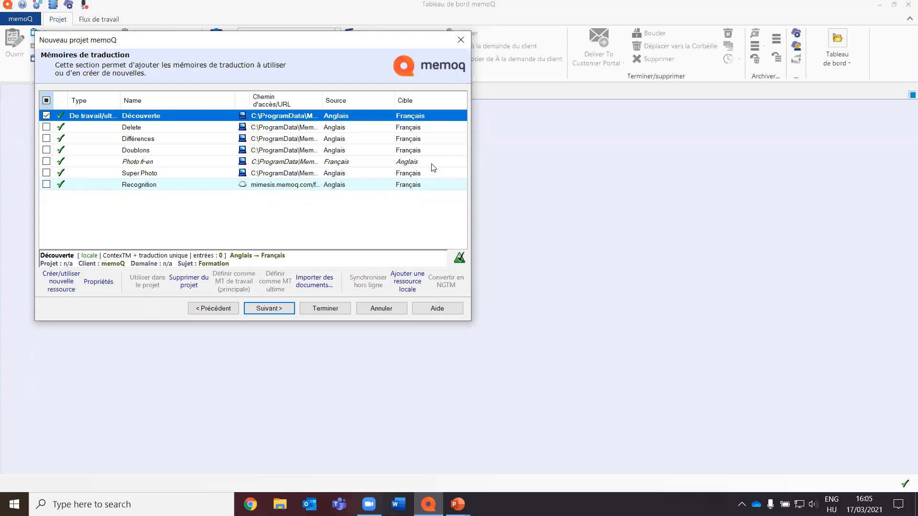
# Step: Create a local term base named "Découverte" with Anglais and Français, and finish the project setup
pyautogui.click(270, 308)
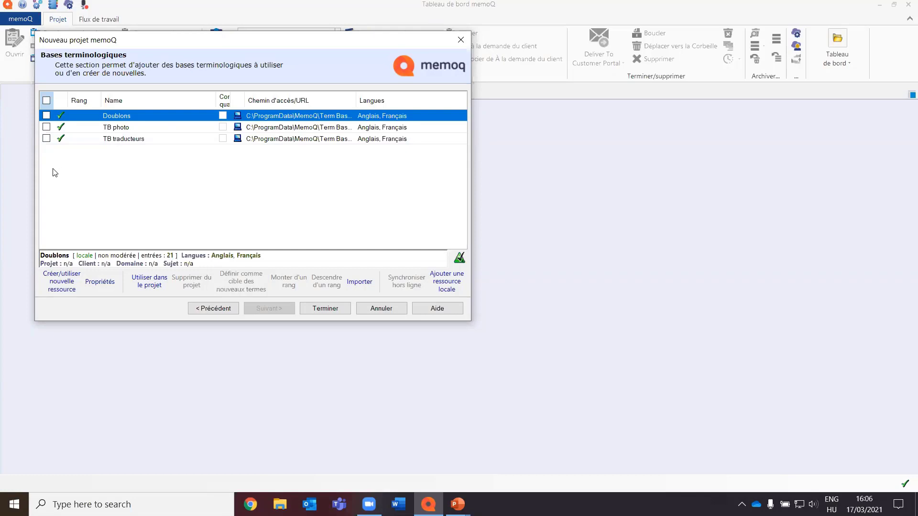
pyautogui.click(60, 284)
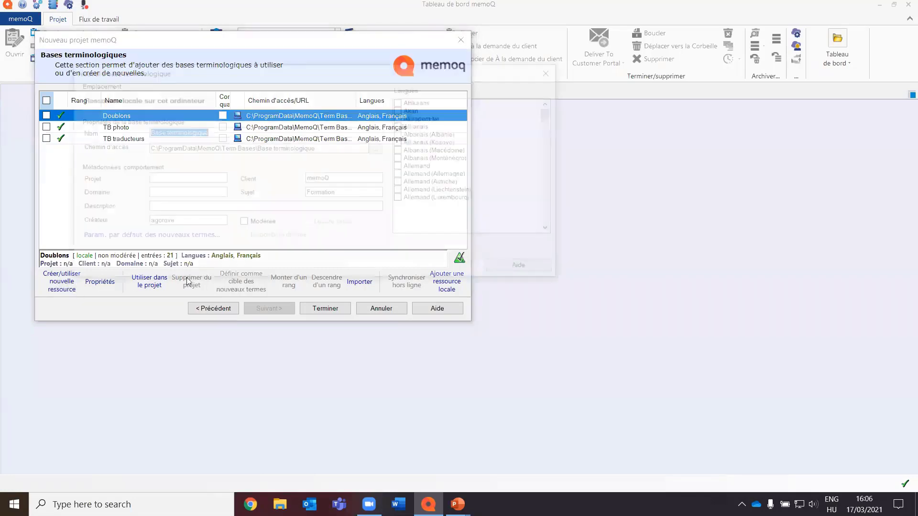
pyautogui.write('Décou')
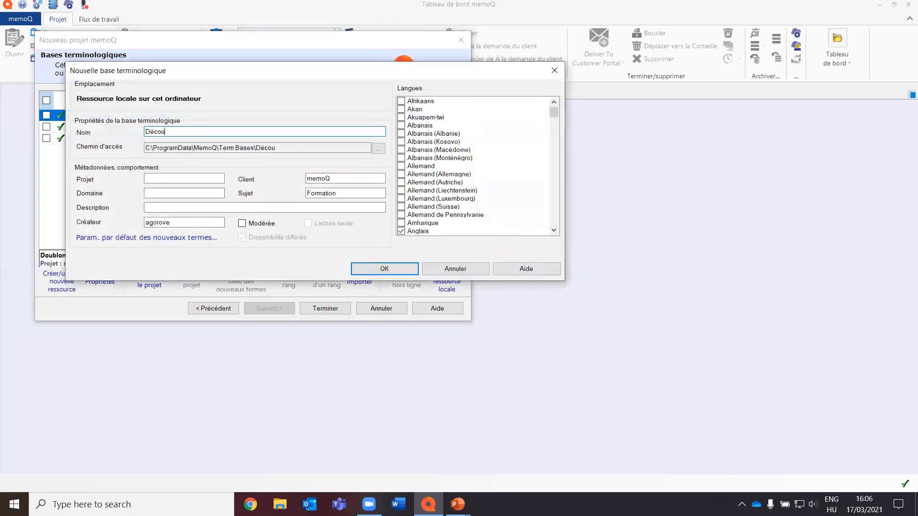
pyautogui.write('verte')
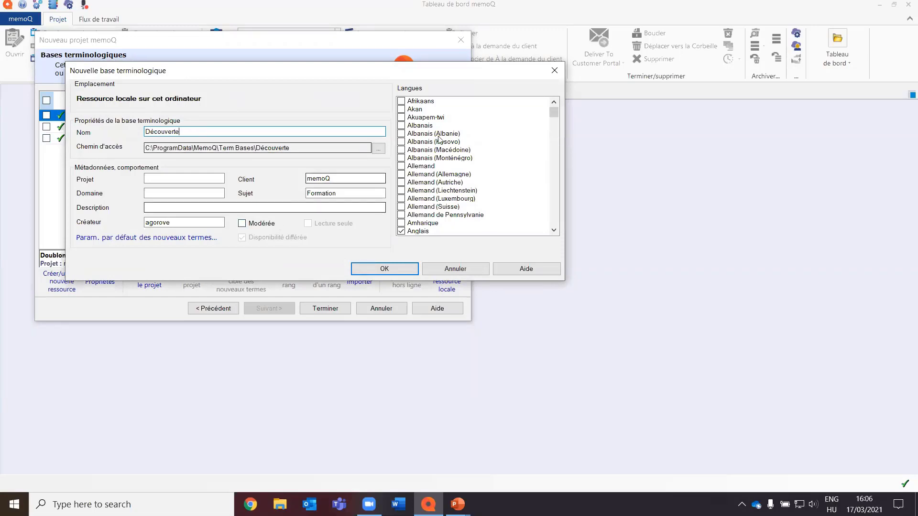
pyautogui.scroll(-2, 483, 201)
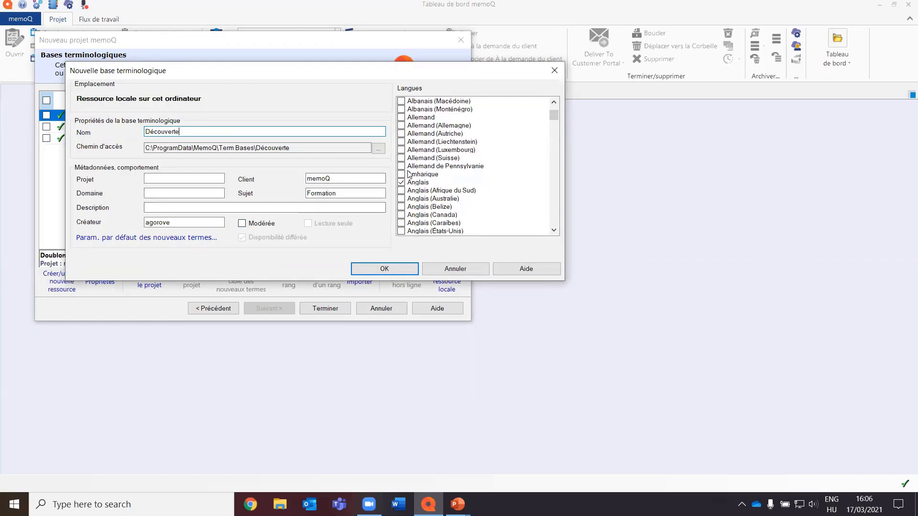
pyautogui.scroll(-15, 462, 168)
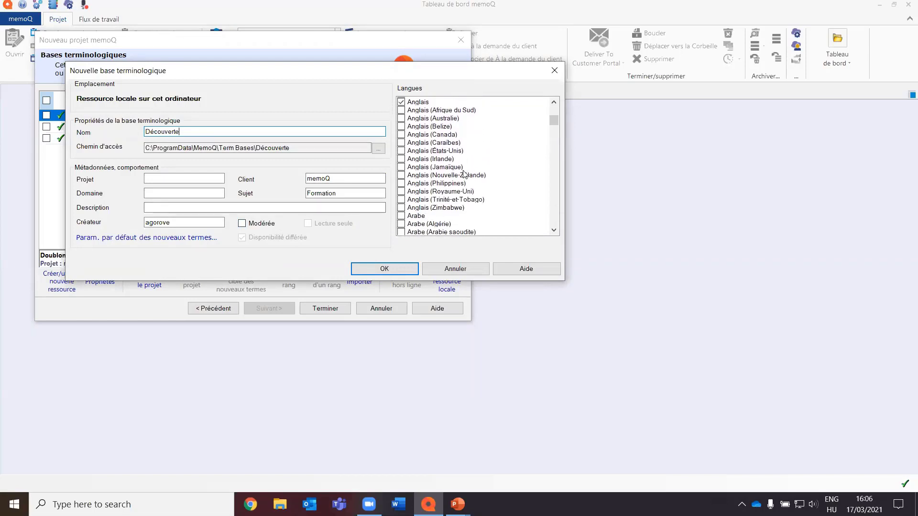
pyautogui.scroll(-15, 462, 178)
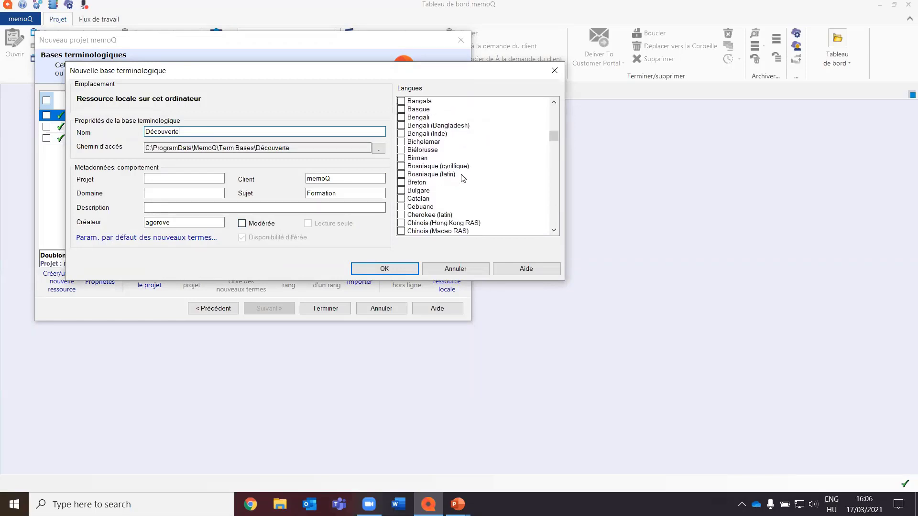
pyautogui.scroll(-8, 463, 179)
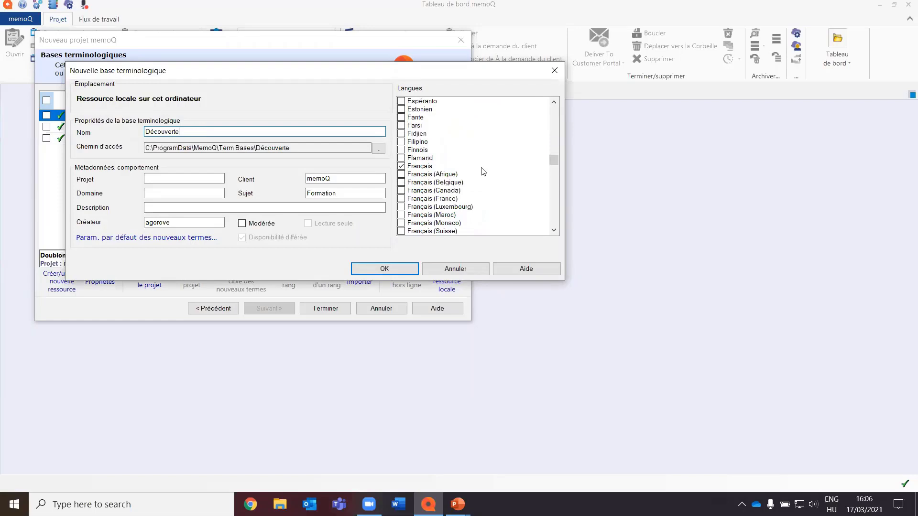
pyautogui.click(383, 269)
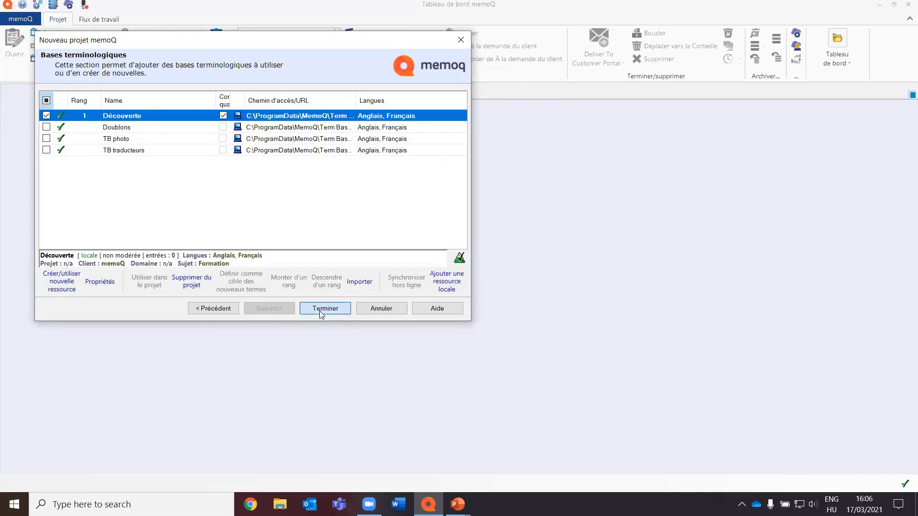
pyautogui.click(320, 310)
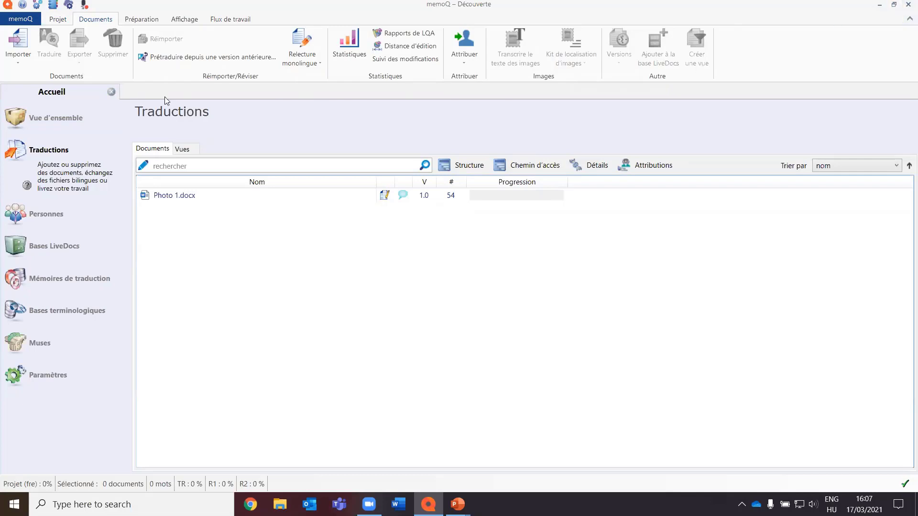
# Step: Close the project and reopen Découverte from the dashboard's project list
pyautogui.click(112, 93)
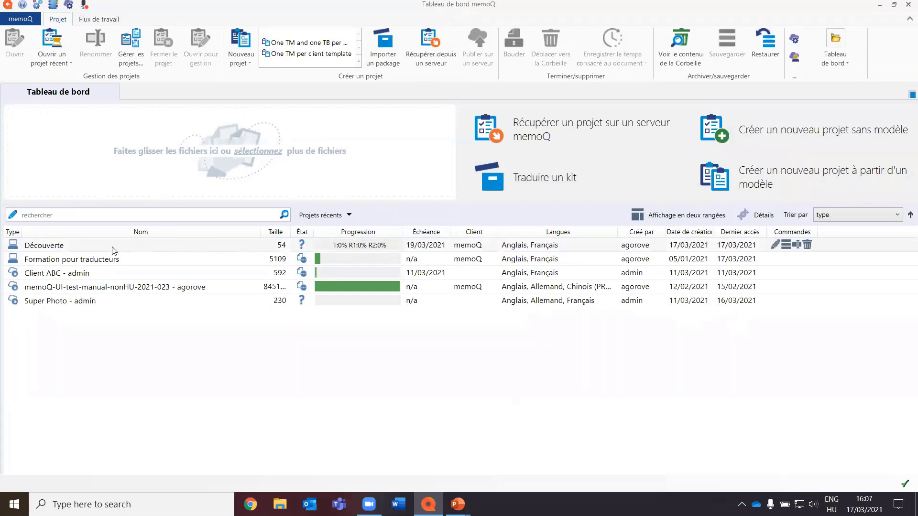
pyautogui.doubleClick(92, 246)
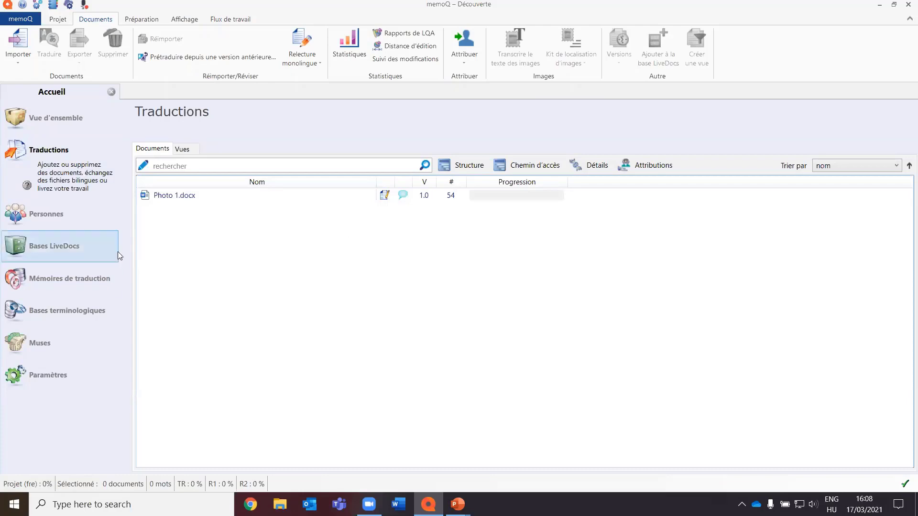
# Step: Review the translation memories and term bases assigned to the project
pyautogui.click(54, 281)
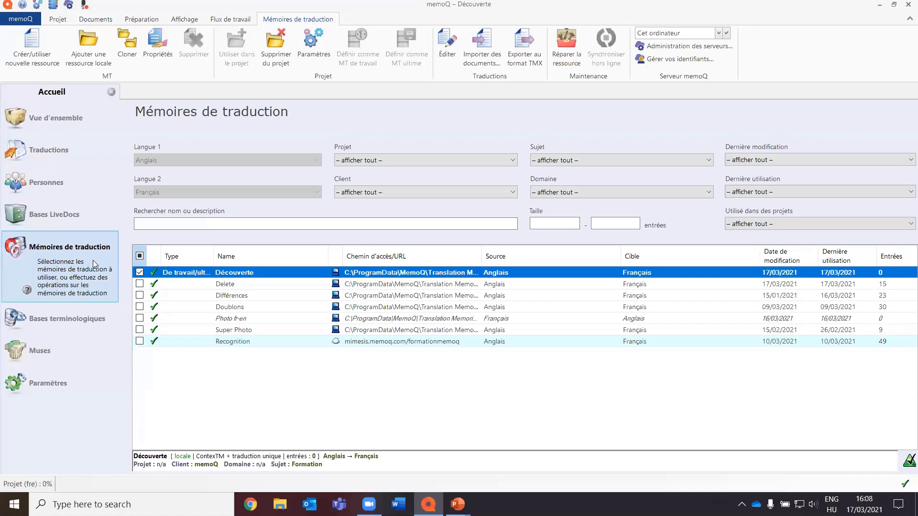
pyautogui.click(99, 319)
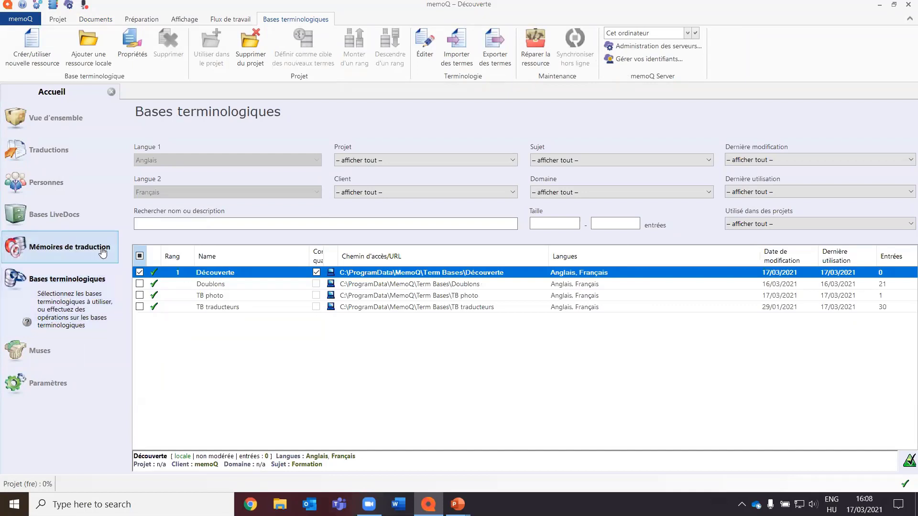
# Step: Return to the project's translation documents and open Photo 1.docx for translation
pyautogui.click(102, 152)
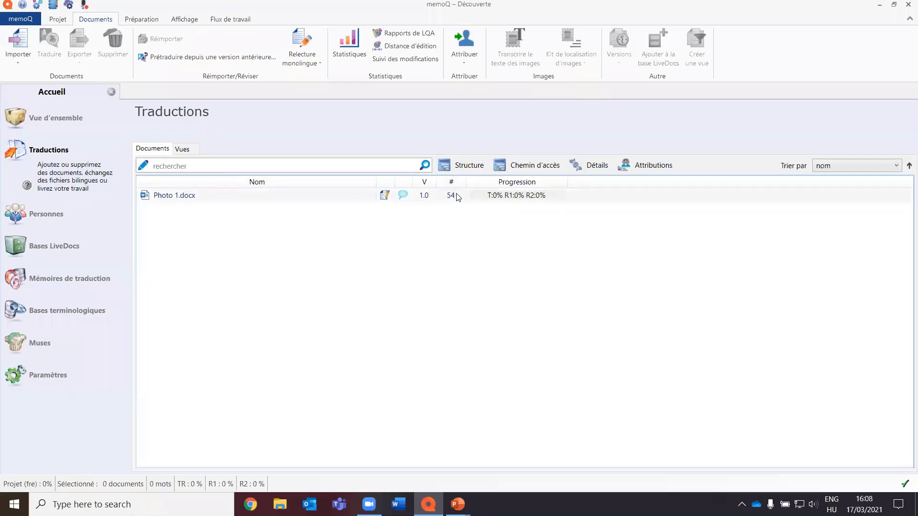
pyautogui.click(201, 200)
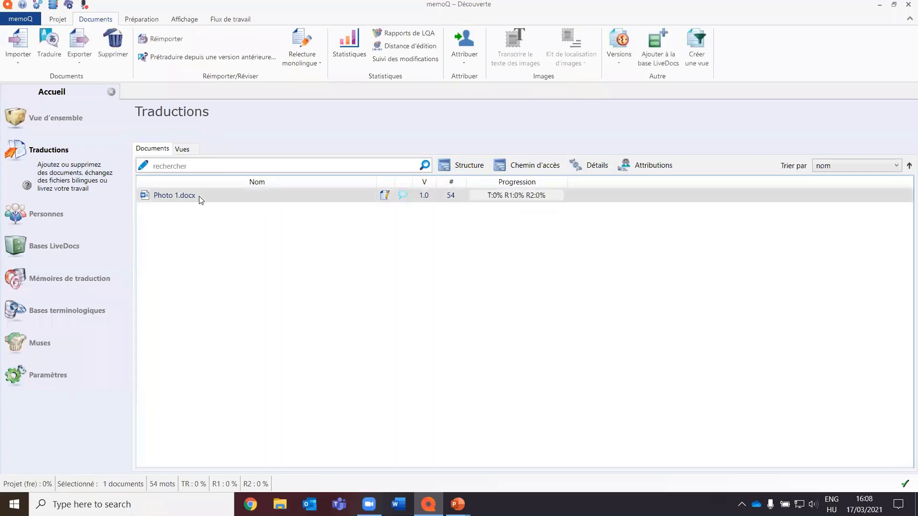
pyautogui.doubleClick(199, 197)
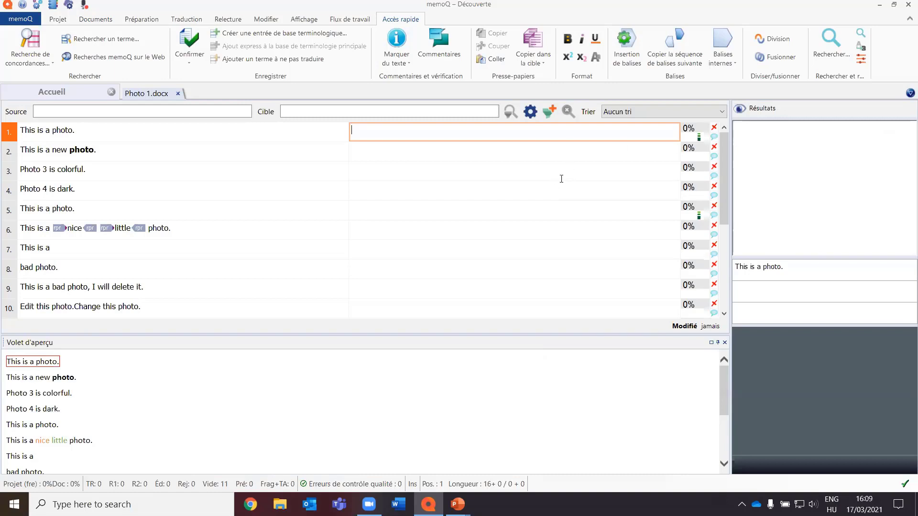
# Step: Translate segment 1, "This is a photo.", as "C'est une photo." and confirm it
pyautogui.write("C'est une ph")
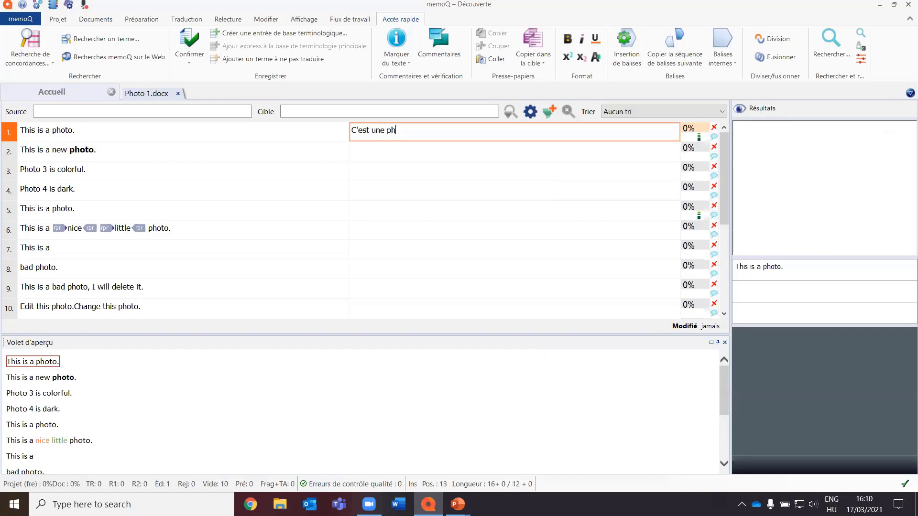
pyautogui.write('oto.')
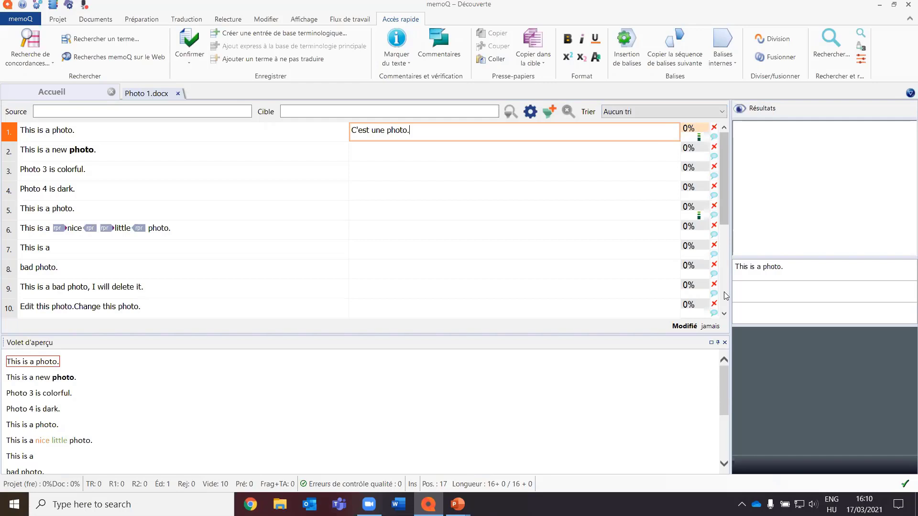
pyautogui.hotkey('ctrl', 'Return')
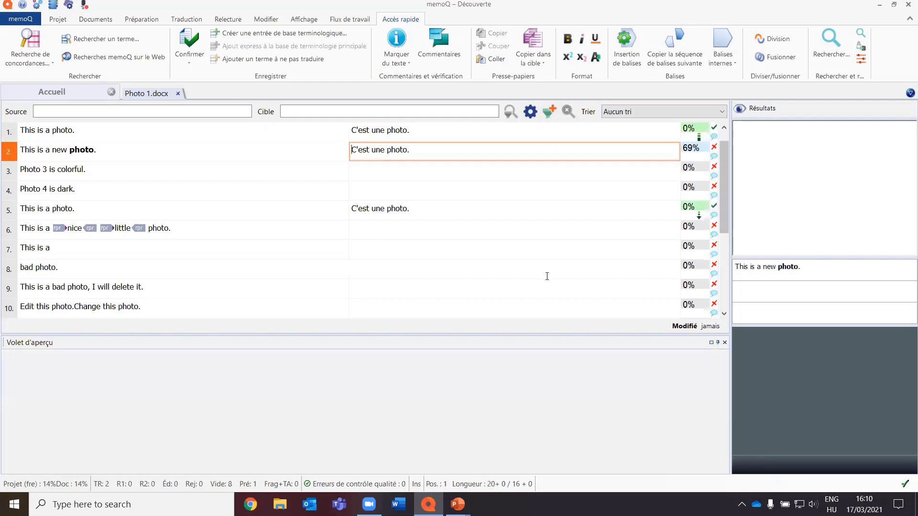
# Step: Compare the confirmed translation of segment 1 with that of the repeated sentence in segment 5
pyautogui.click(423, 132)
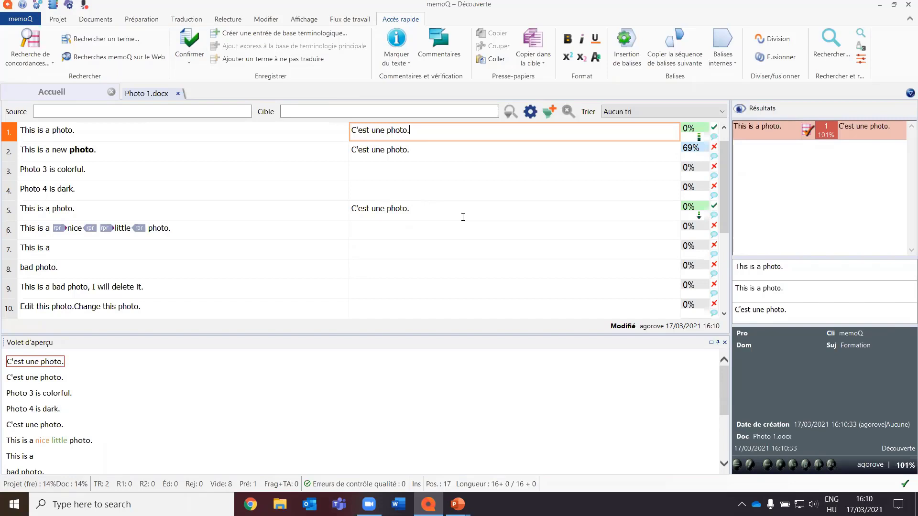
pyautogui.moveTo(447, 134); pyautogui.dragTo(330, 132)
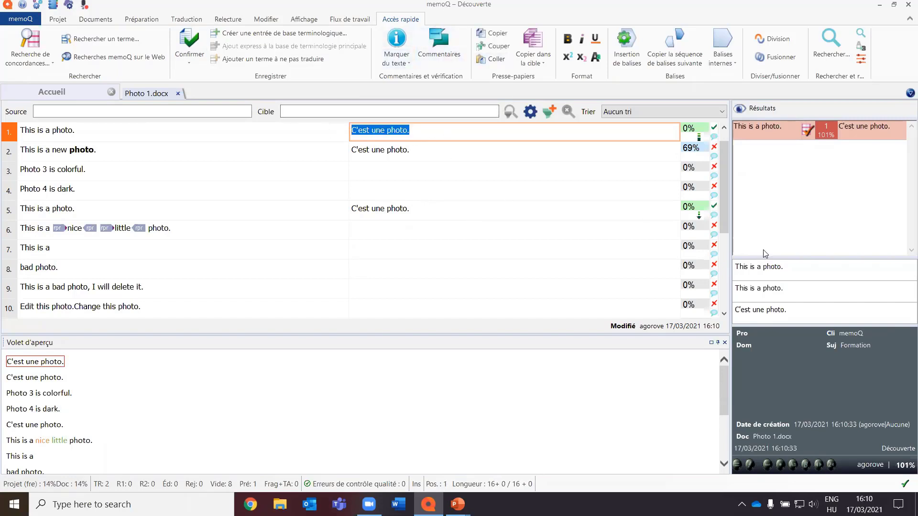
pyautogui.click(518, 212)
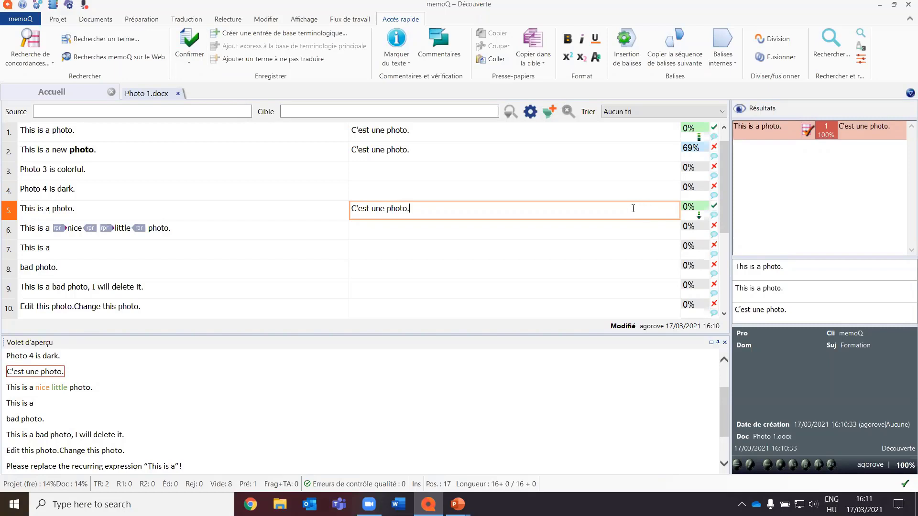
# Step: Review the direction and behaviour options in the automatic propagation settings, then close them without saving
pyautogui.click(189, 19)
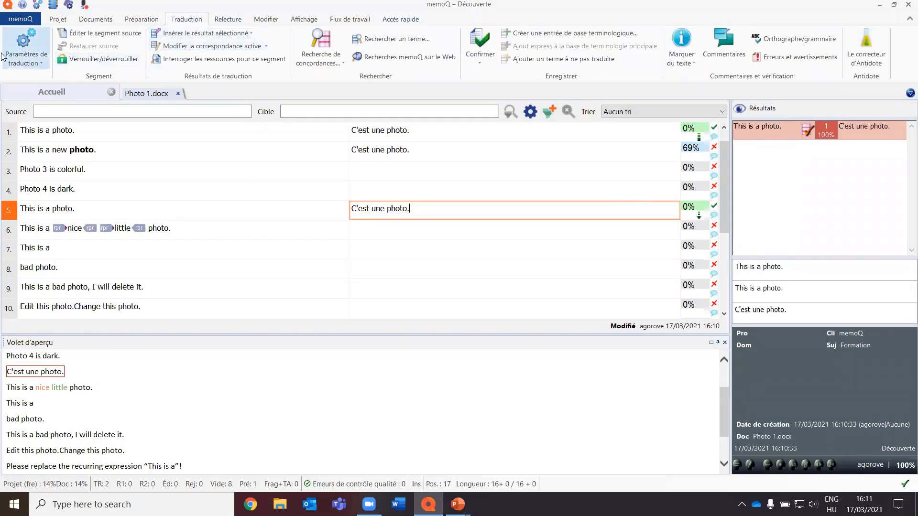
pyautogui.click(43, 66)
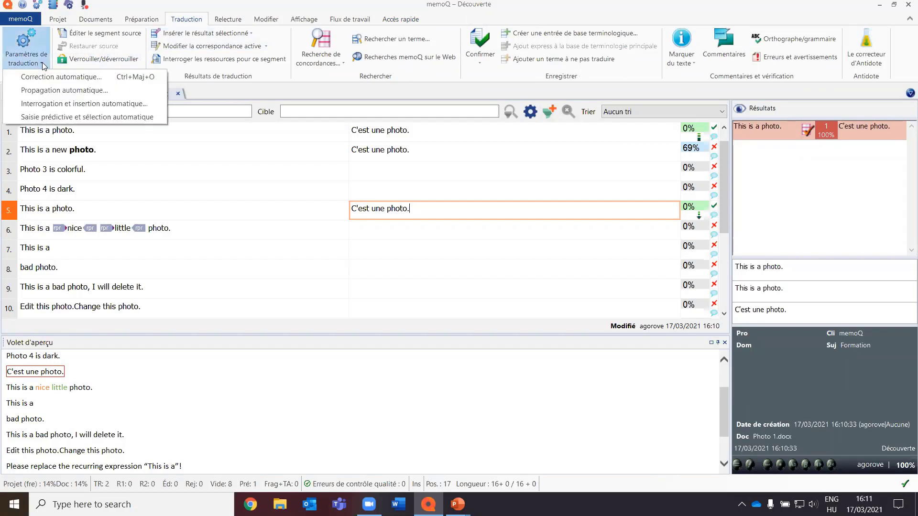
pyautogui.click(119, 99)
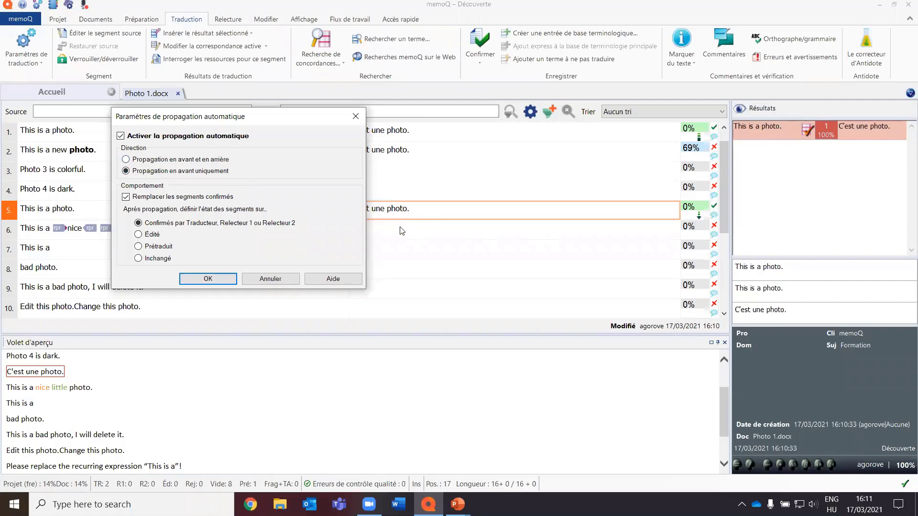
pyautogui.click(294, 281)
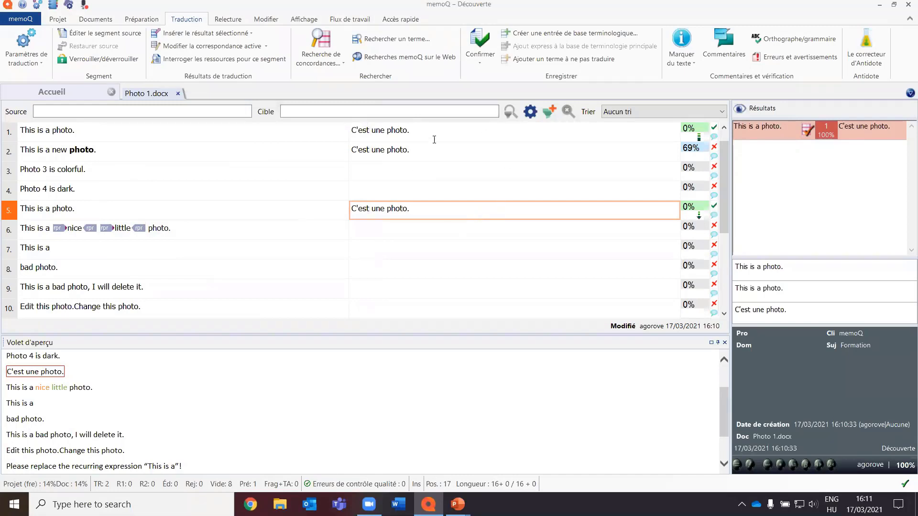
# Step: Examine the translation memory match for segment 2, comparing its source sentence with segment 1
pyautogui.click(449, 140)
pyautogui.click(457, 149)
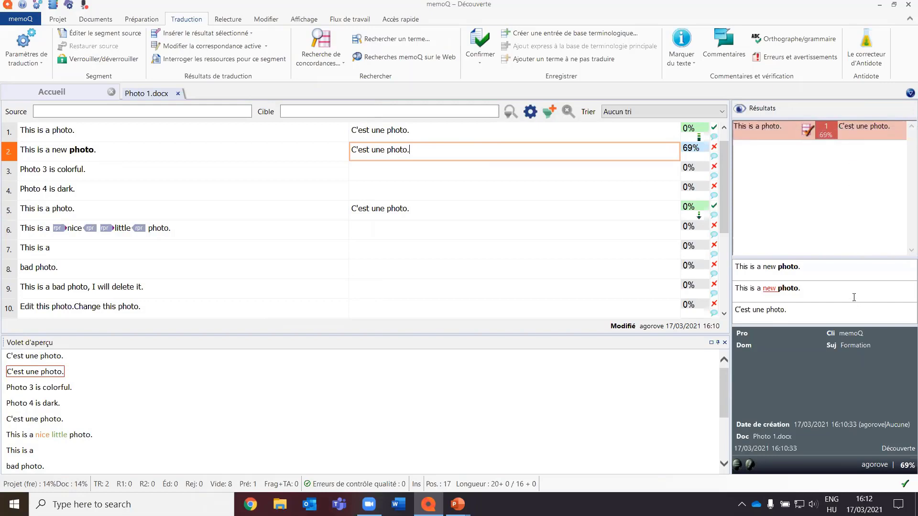
pyautogui.moveTo(806, 264); pyautogui.dragTo(735, 266)
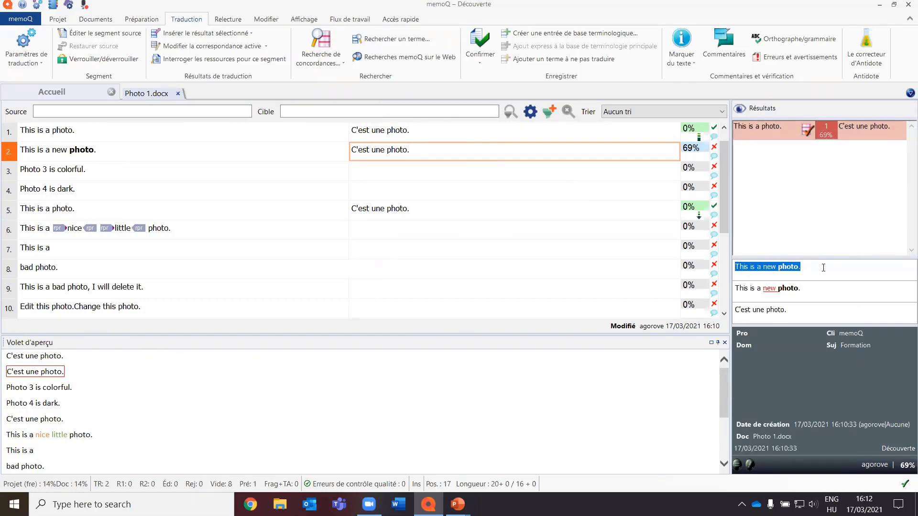
pyautogui.moveTo(797, 290); pyautogui.dragTo(723, 291)
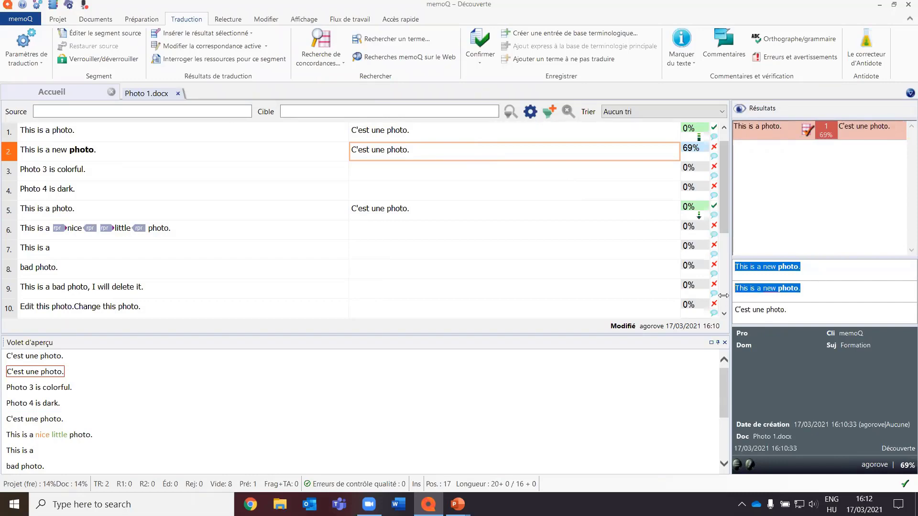
pyautogui.click(830, 286)
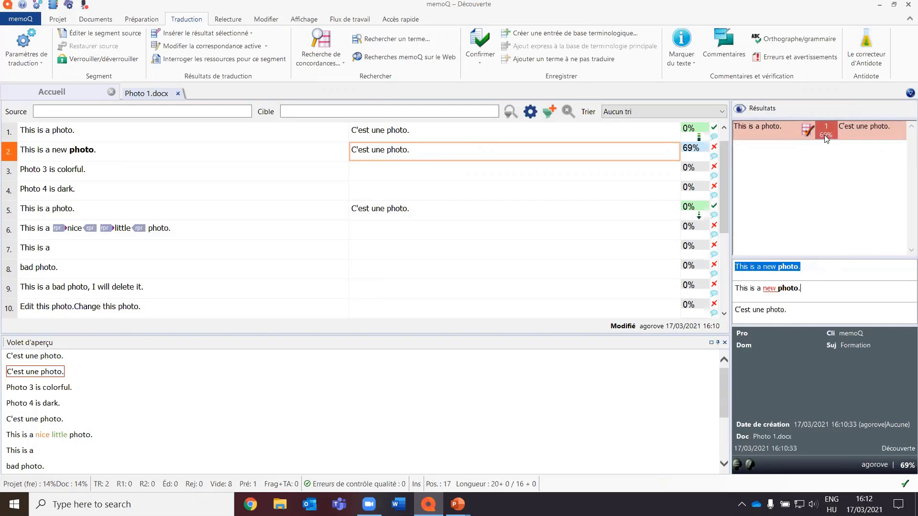
pyautogui.moveTo(126, 130); pyautogui.dragTo(20, 129)
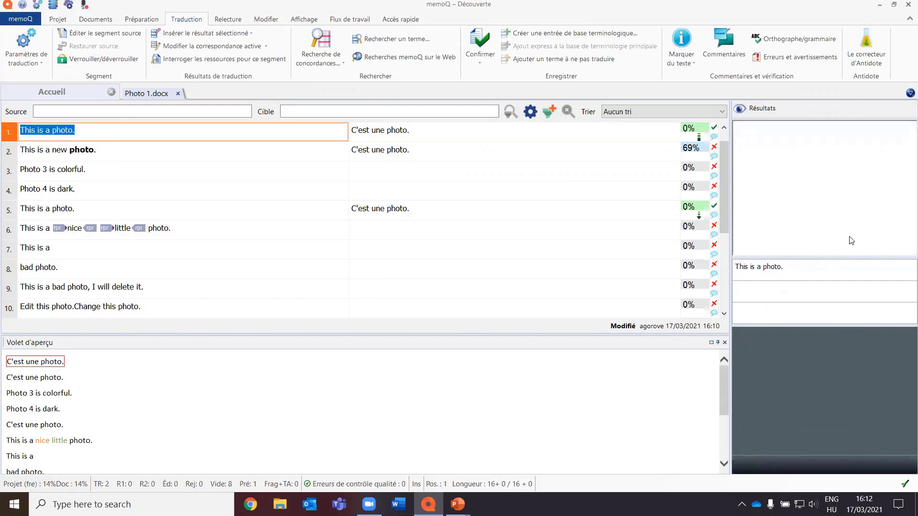
pyautogui.click(475, 151)
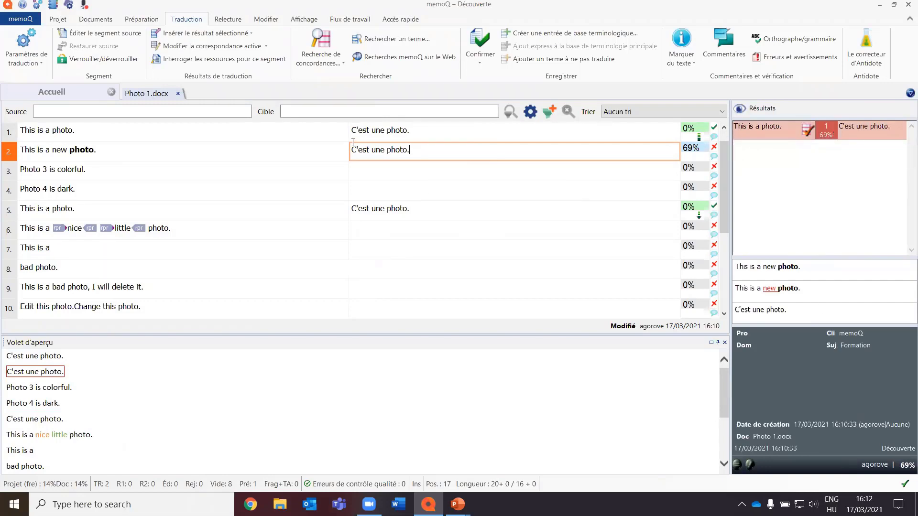
# Step: Edit segment 2's translation to "C'est une nouvelle photo." with "photo" in bold, and confirm it
pyautogui.click(388, 151)
pyautogui.write('nouvelle')
pyautogui.doubleClick(432, 149)
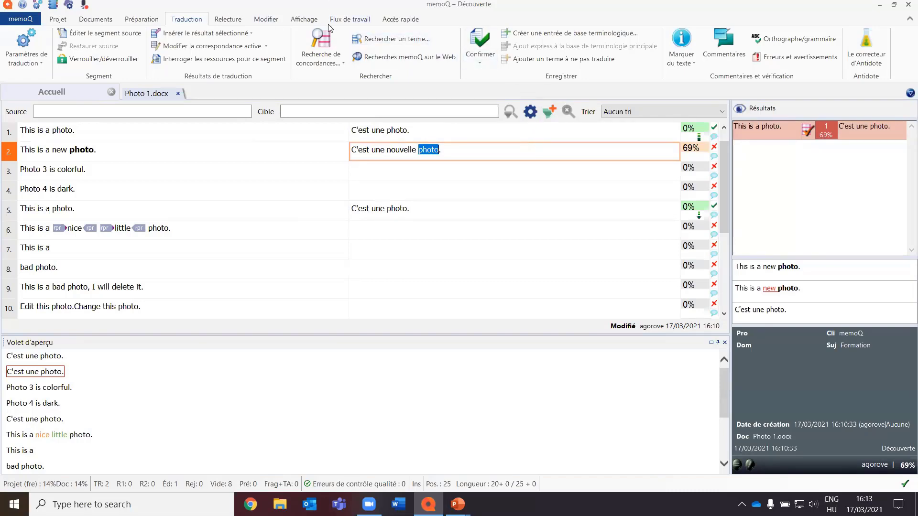
pyautogui.click(397, 20)
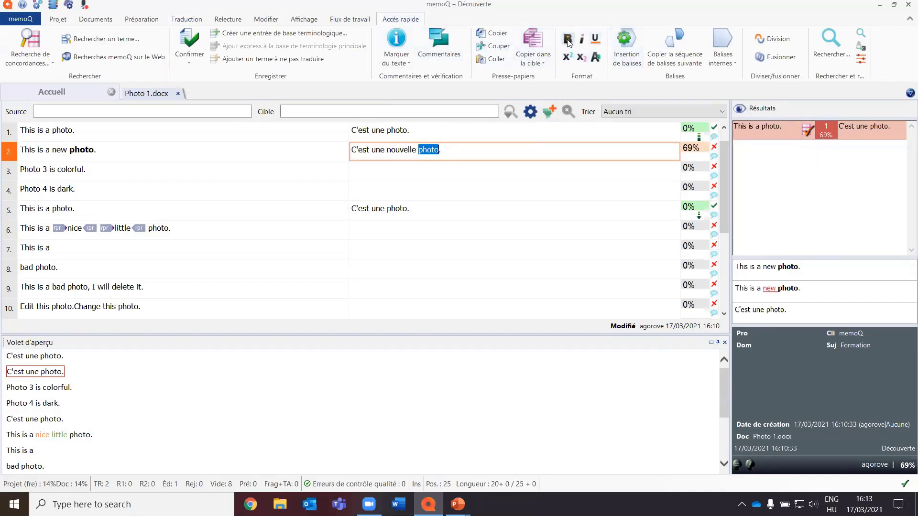
pyautogui.click(568, 40)
pyautogui.hotkey('ctrl', 'Return')
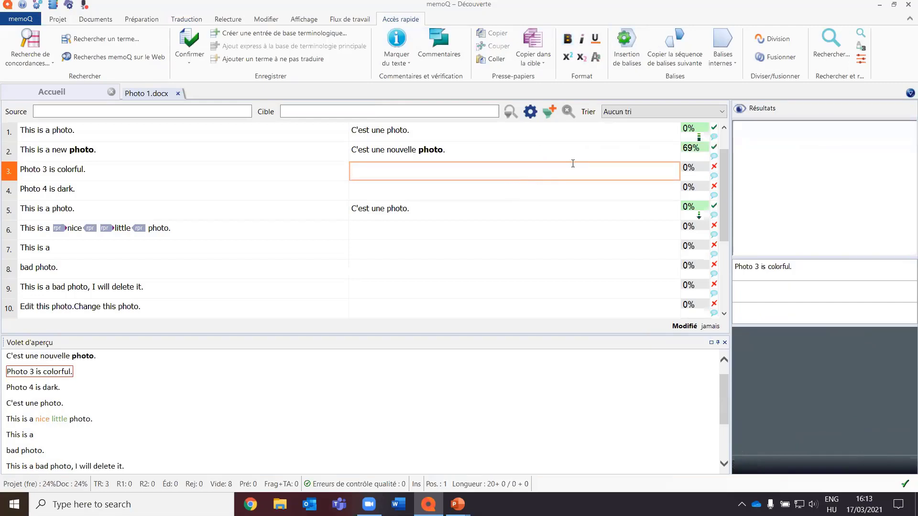
# Step: Translate segment 3, "Photo 3 is colorful.", as "Photo 3 est pleine de couleurs." and confirm it
pyautogui.write('Photo 3 est pleine')
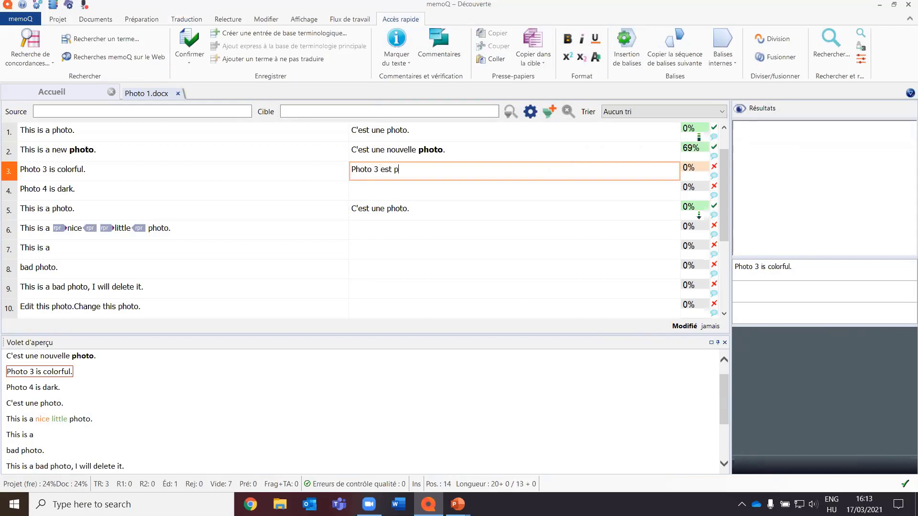
pyautogui.write('couleurs.')
pyautogui.hotkey('ctrl', 'Return')
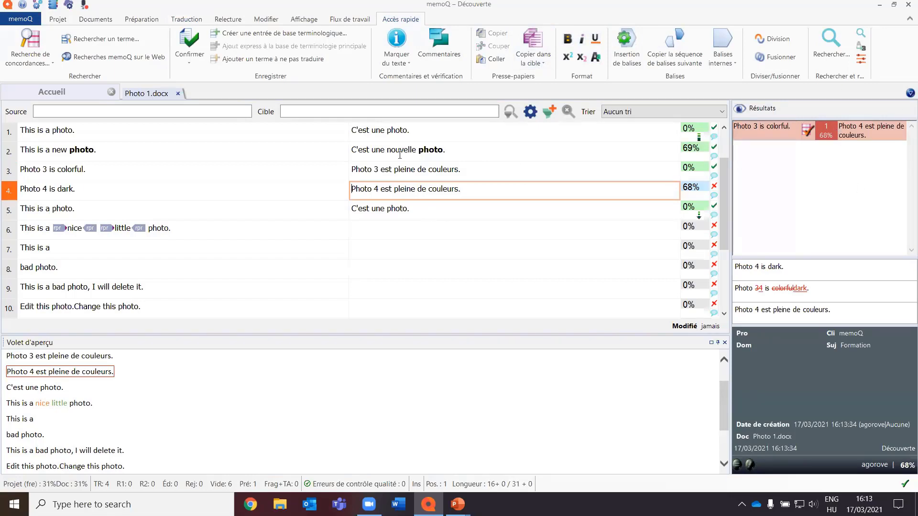
# Step: Replace "pleine de couleurs" in segment 4's suggested translation with "sombre" and confirm "Photo 4 est sombre."
pyautogui.click(379, 167)
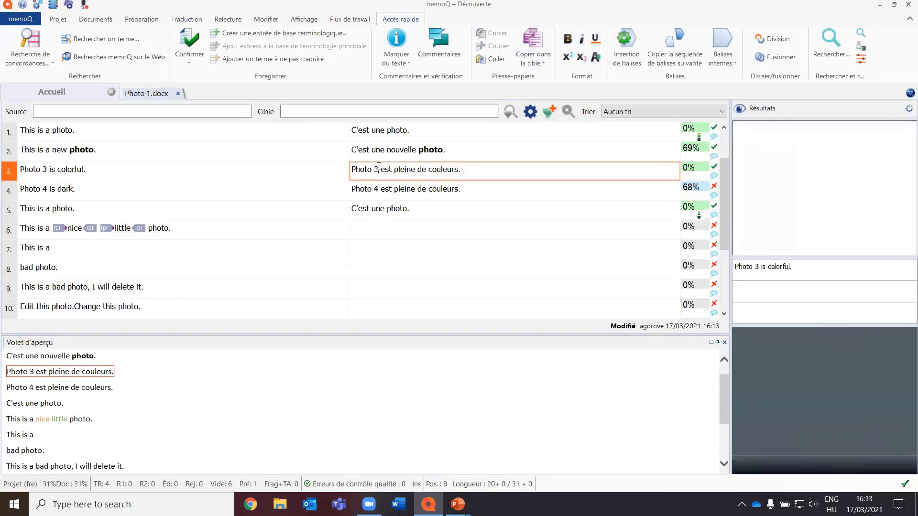
pyautogui.click(528, 188)
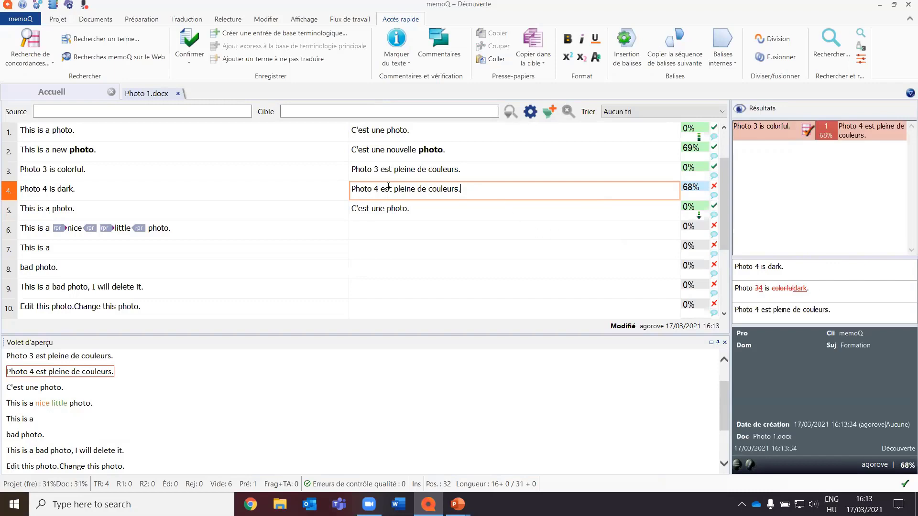
pyautogui.moveTo(394, 188); pyautogui.dragTo(458, 189)
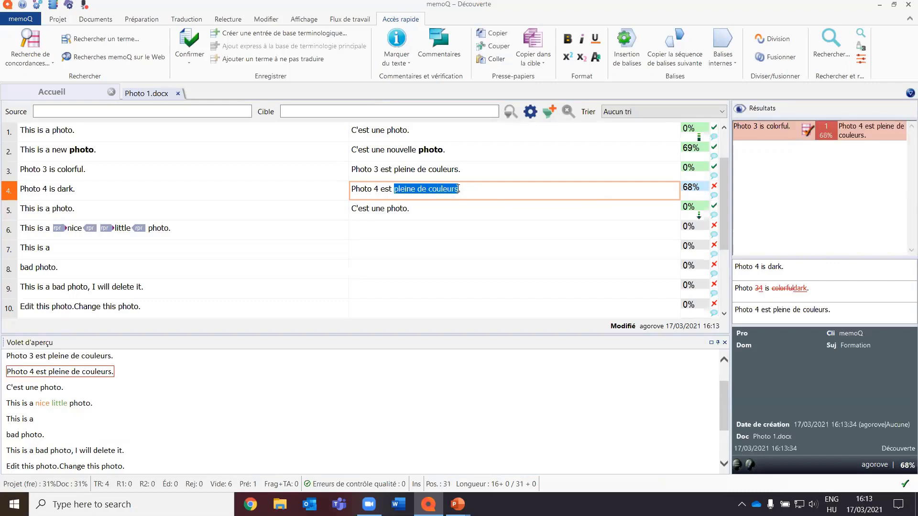
pyautogui.write('sombre.')
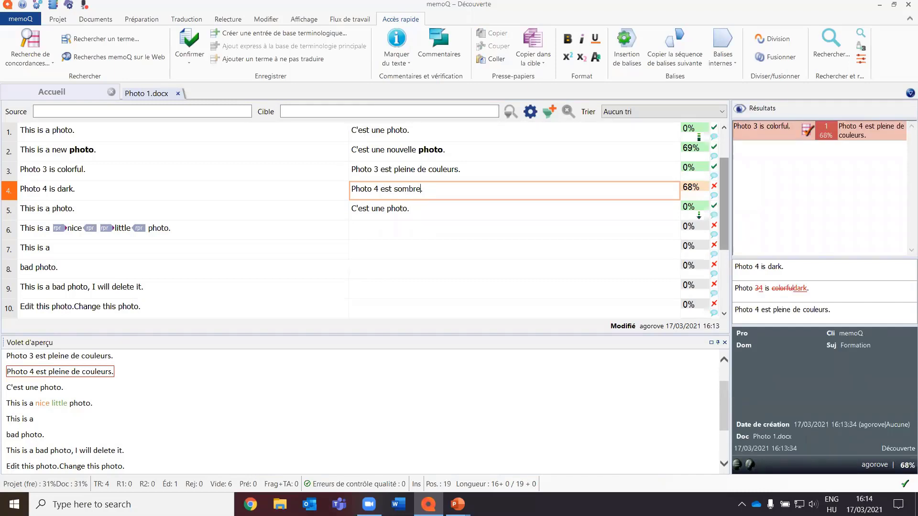
pyautogui.hotkey('ctrl', 'Return')
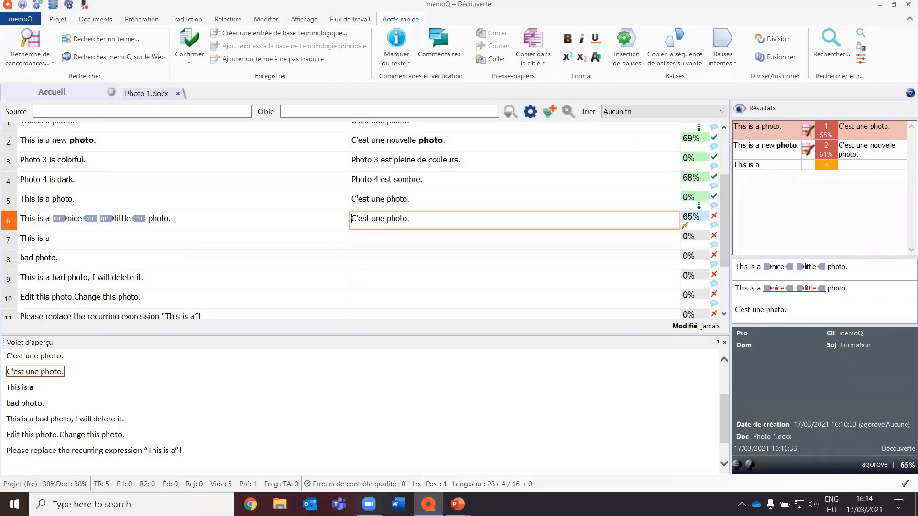
# Step: Change segment 6's suggested translation to "C'est une belle petite photo."
pyautogui.click(388, 216)
pyautogui.write('belle petit')
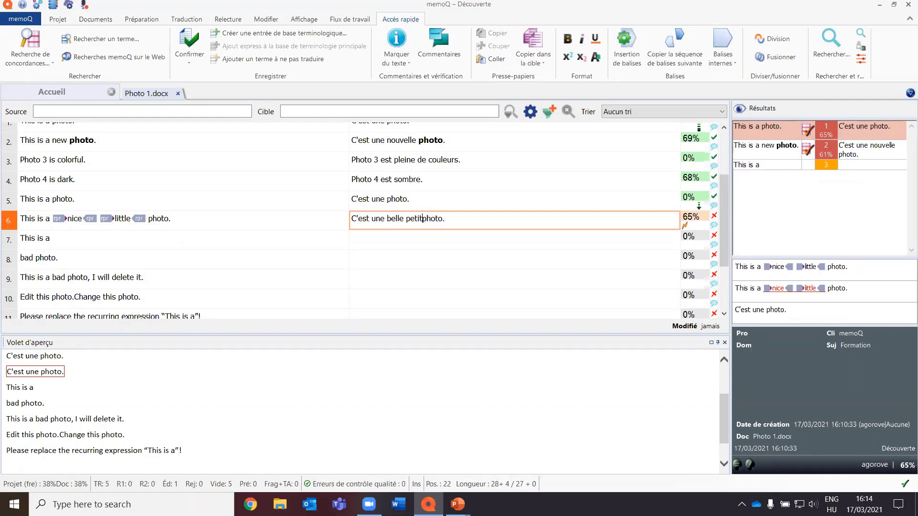
pyautogui.write('e')
# Step: Copy the source tags around "belle" and "petite" in segment 6's translation and confirm the segment
pyautogui.click(387, 219)
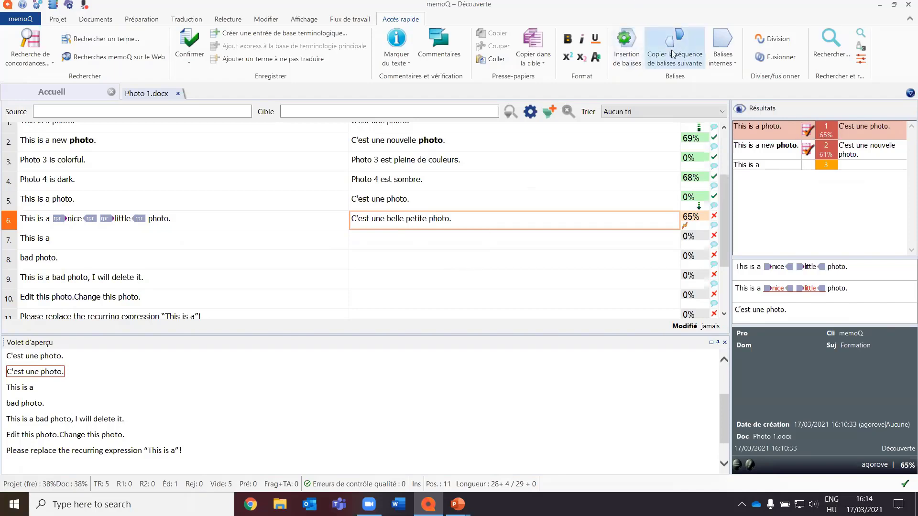
pyautogui.click(693, 47)
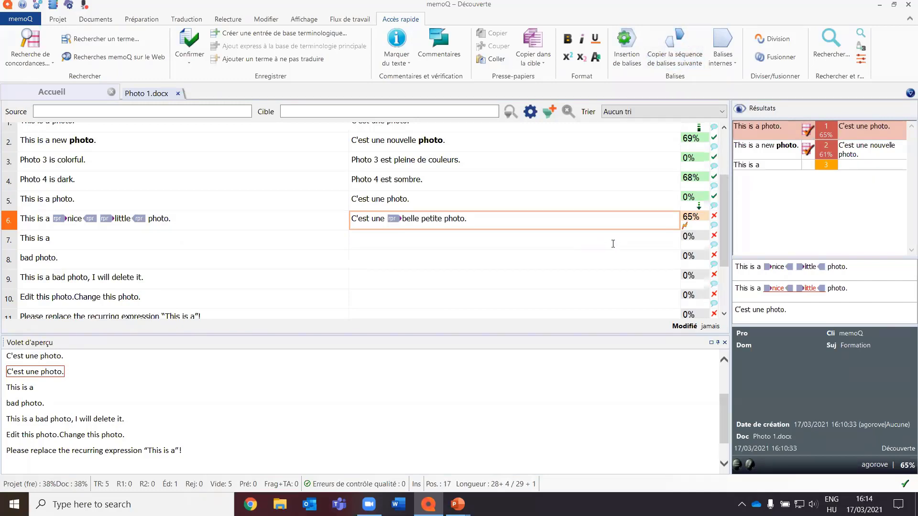
pyautogui.click(675, 47)
pyautogui.moveTo(438, 220); pyautogui.dragTo(457, 221)
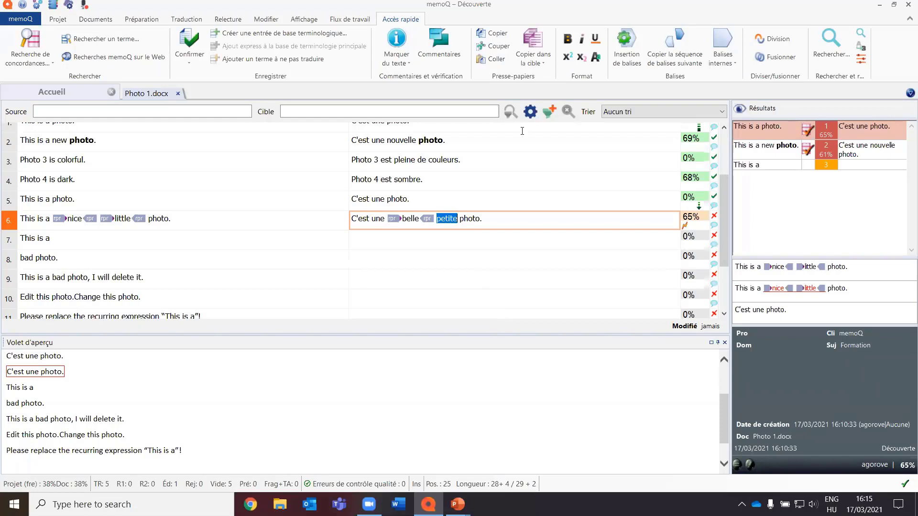
pyautogui.click(677, 48)
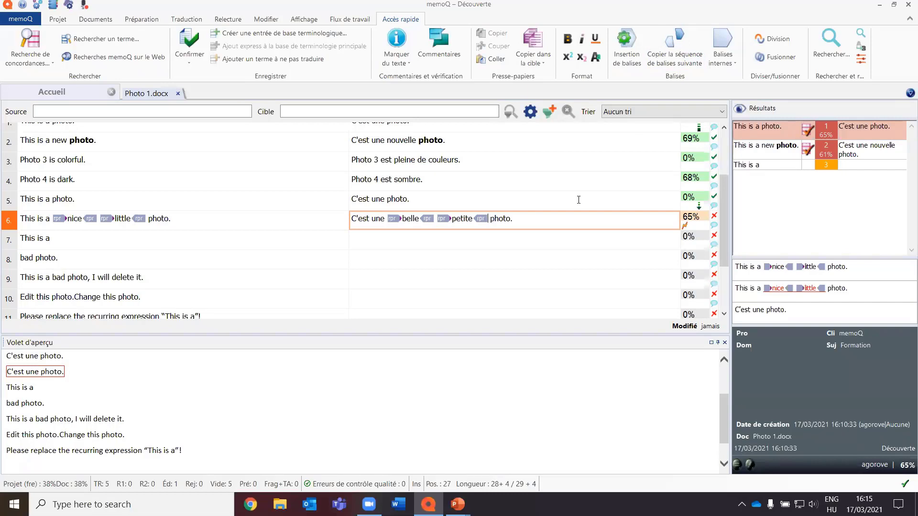
pyautogui.hotkey('ctrl', 'Return')
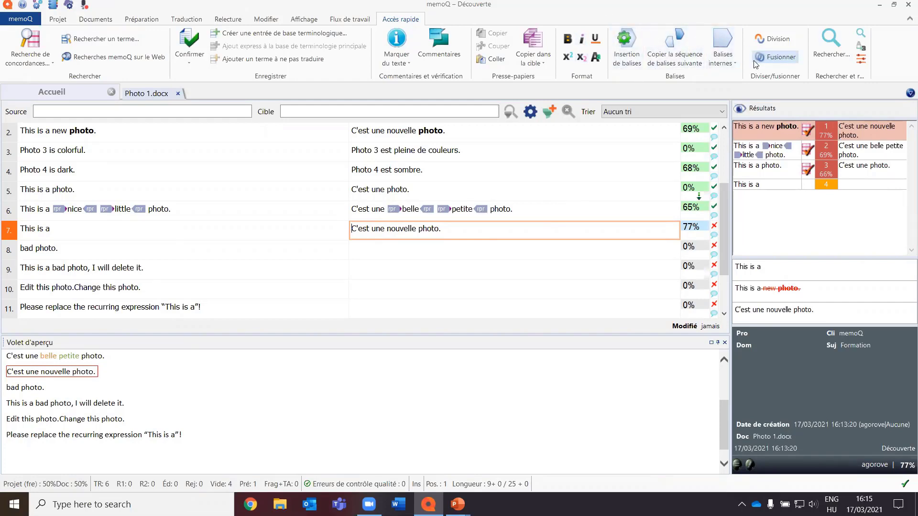
# Step: Merge segment 7 "This is a" with "bad photo.", delete the {1} tag from its translation, and confirm it
pyautogui.click(793, 61)
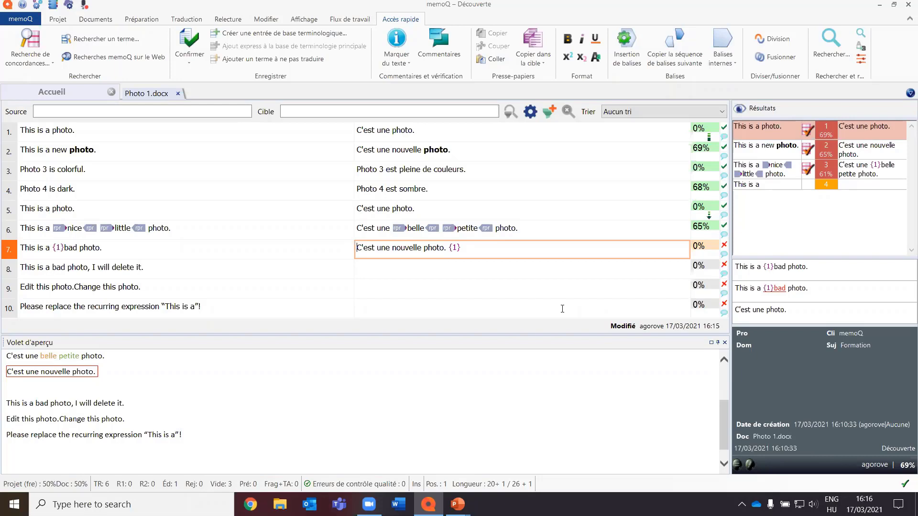
pyautogui.click(510, 248)
pyautogui.press('BackSpace')
pyautogui.press('BackSpace')
pyautogui.hotkey('ctrl', 'Return')
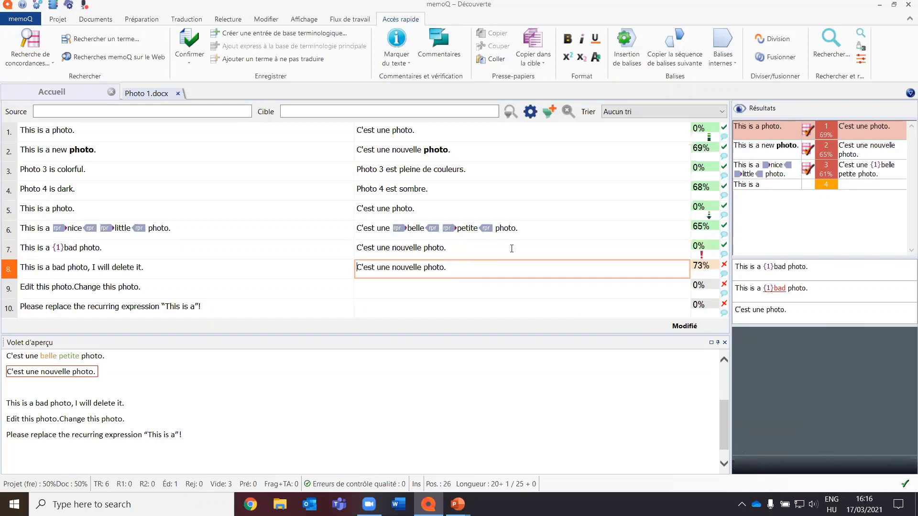
pyautogui.click(533, 248)
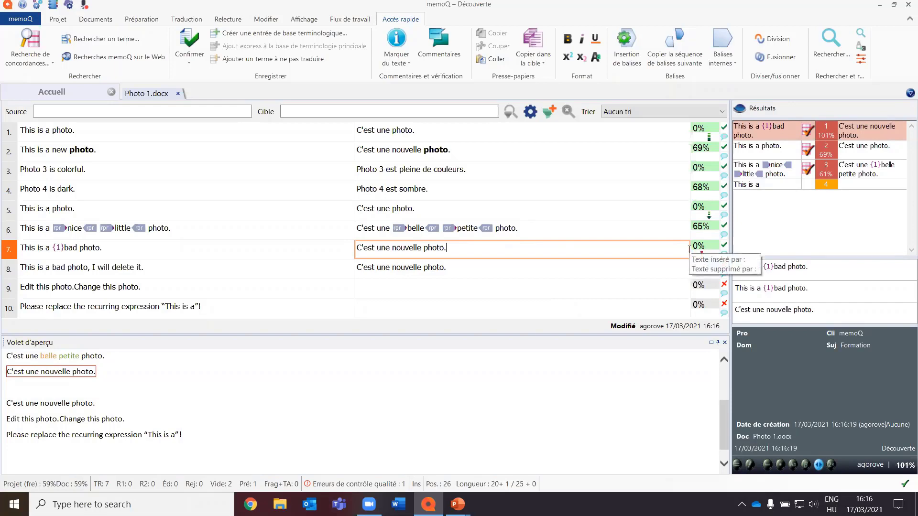
# Step: Insert the missing {1} tag at the end of segment 7's translation and confirm the segment
pyautogui.click(662, 60)
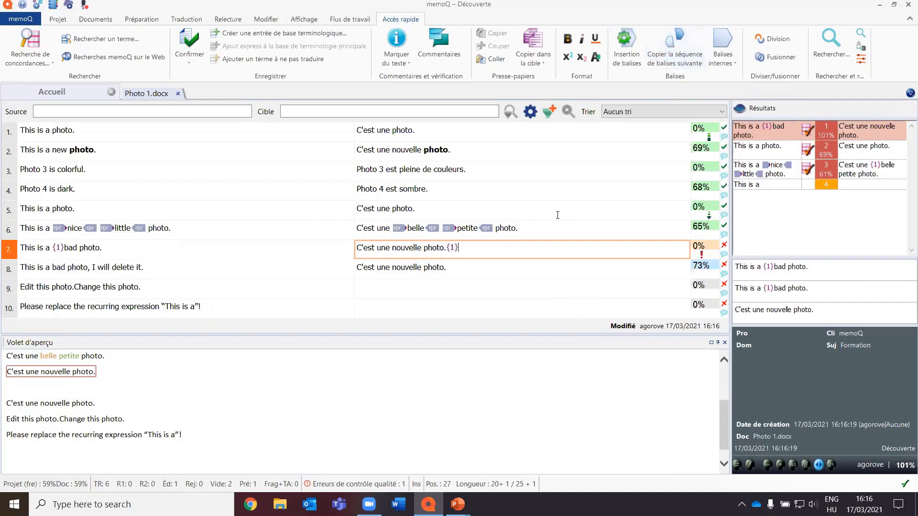
pyautogui.hotkey('ctrl', 'Return')
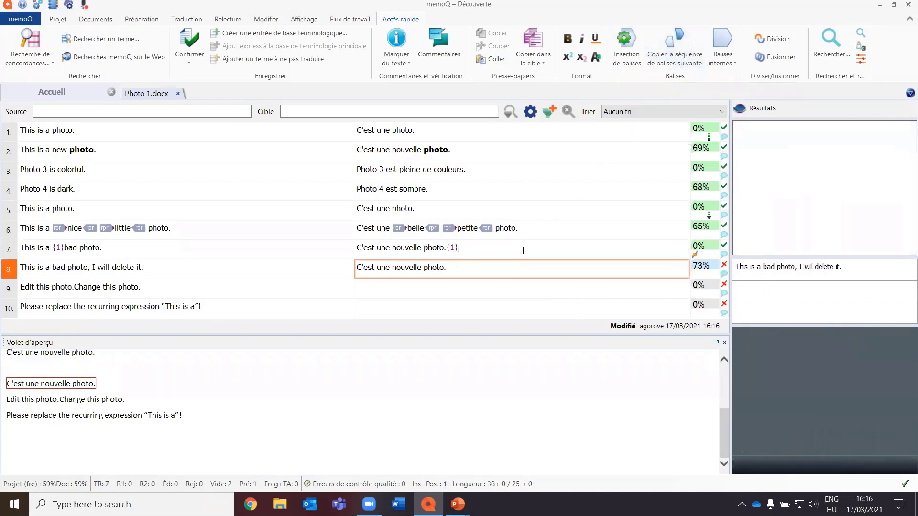
pyautogui.click(524, 244)
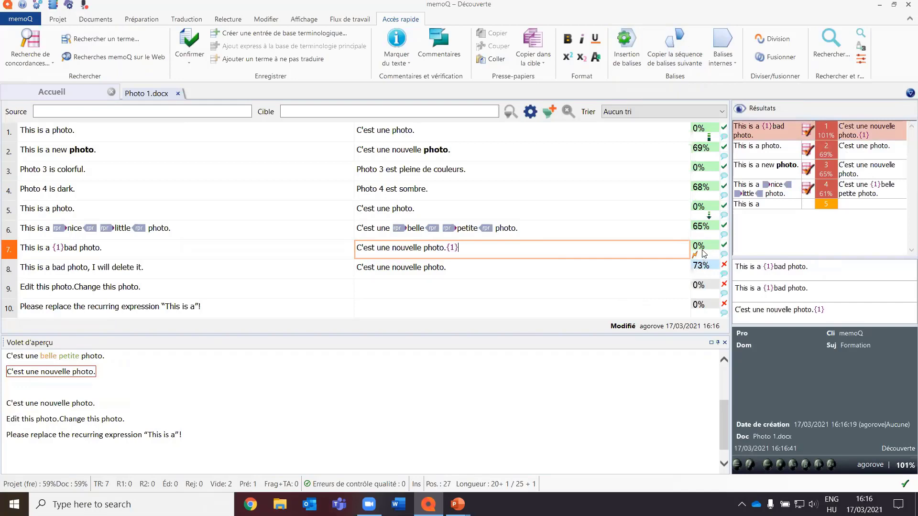
# Step: Change segment 8's suggested translation to "C'est une mauvaise photo, je vais la supprimer." and confirm it
pyautogui.click(507, 272)
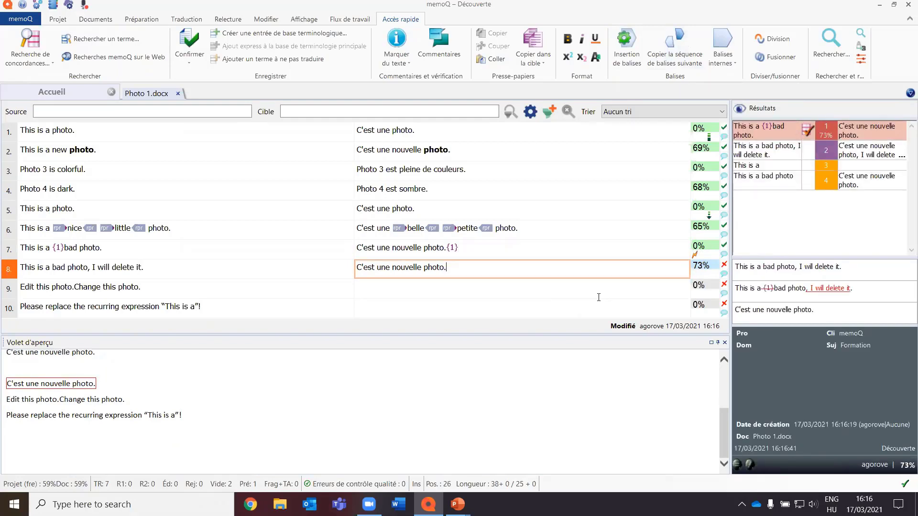
pyautogui.doubleClick(396, 273)
pyautogui.write('mauvaise')
pyautogui.click(469, 266)
pyautogui.press('BackSpace')
pyautogui.write(', je vais la suppr')
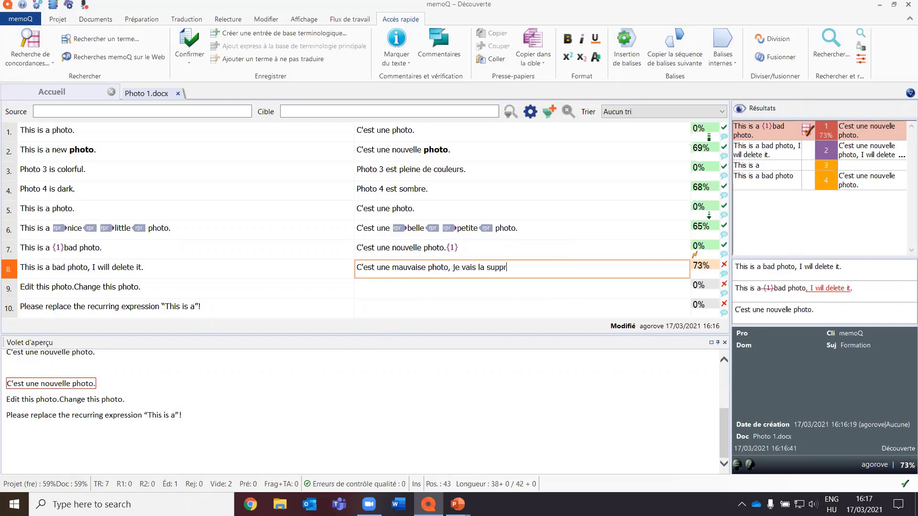
pyautogui.write('imer.')
pyautogui.hotkey('ctrl', 'Return')
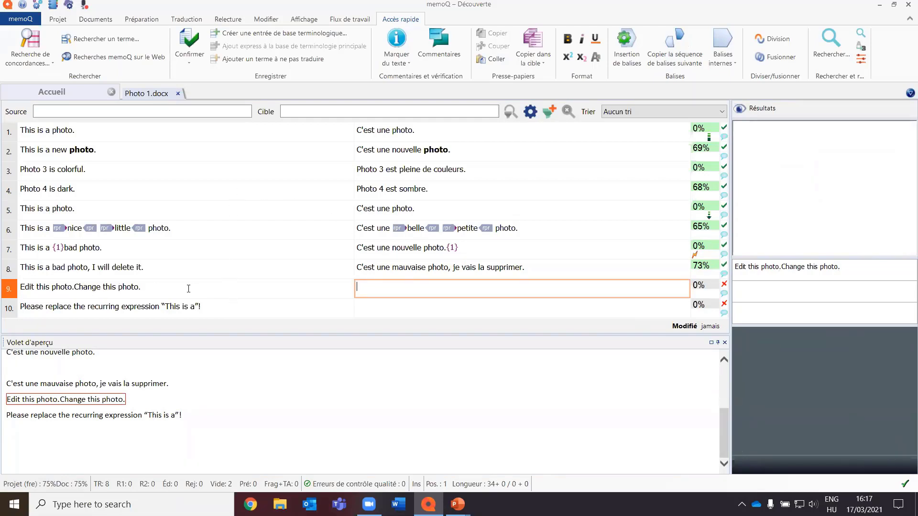
# Step: Split segment 9 after "Edit this photo." and insert the match "C'est une photo." as the translation of its first part
pyautogui.click(74, 287)
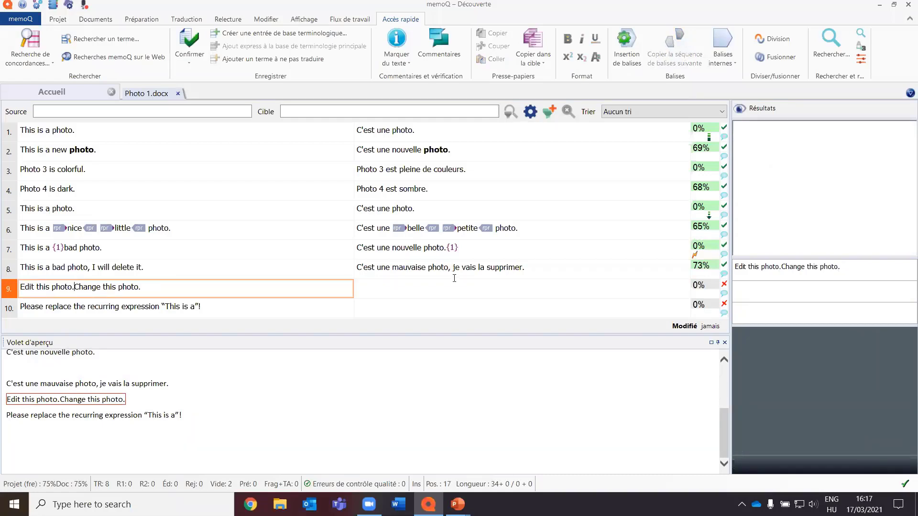
pyautogui.click(769, 38)
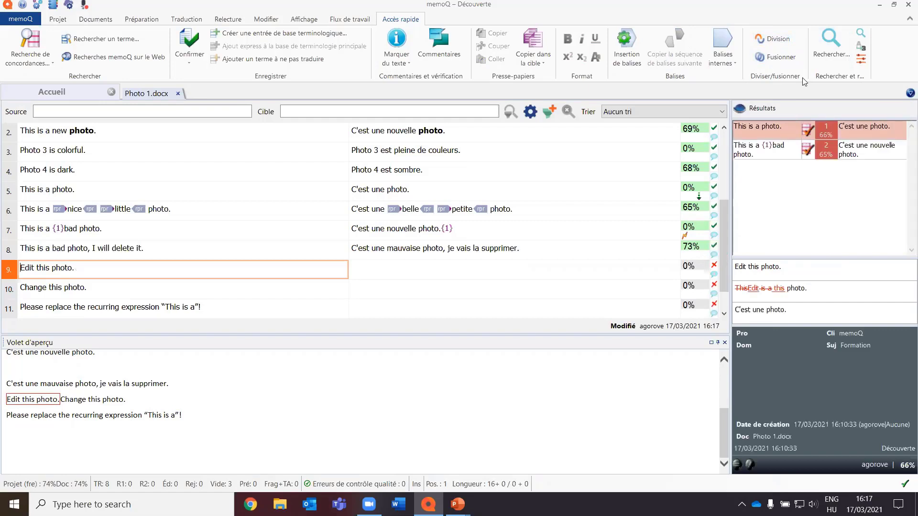
pyautogui.click(444, 265)
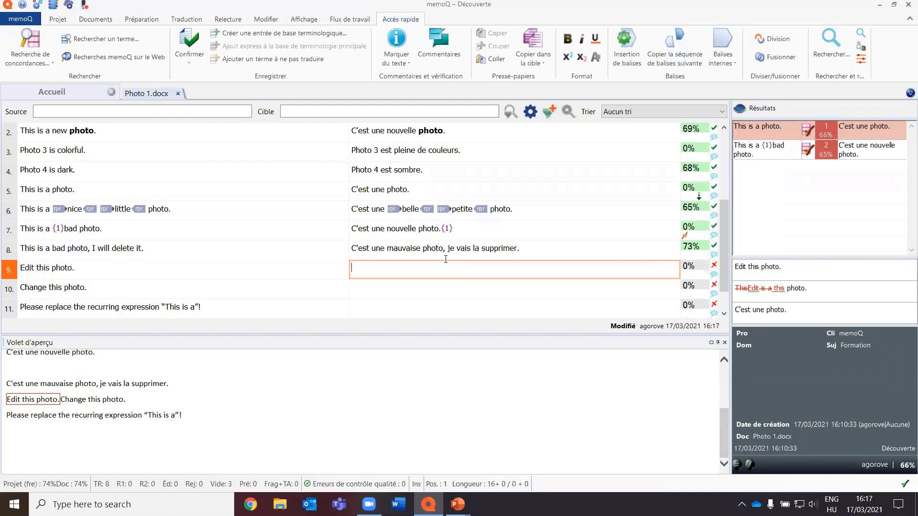
pyautogui.hotkey('ctrl', 'space')
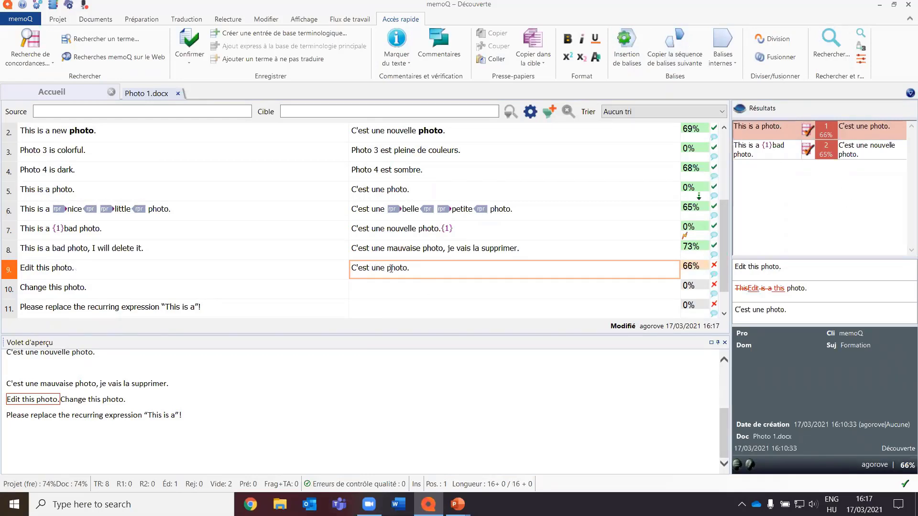
# Step: Replace "C'est une" in segment 9's translation with "Modifier cette" and confirm the segment
pyautogui.moveTo(387, 268); pyautogui.dragTo(312, 267)
pyautogui.hotkey('alt', 'shift')
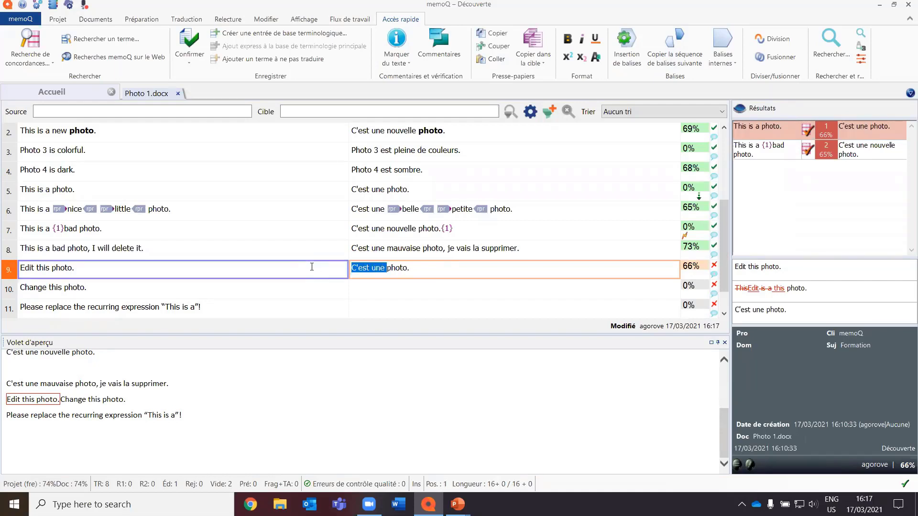
pyautogui.write('Modifier ')
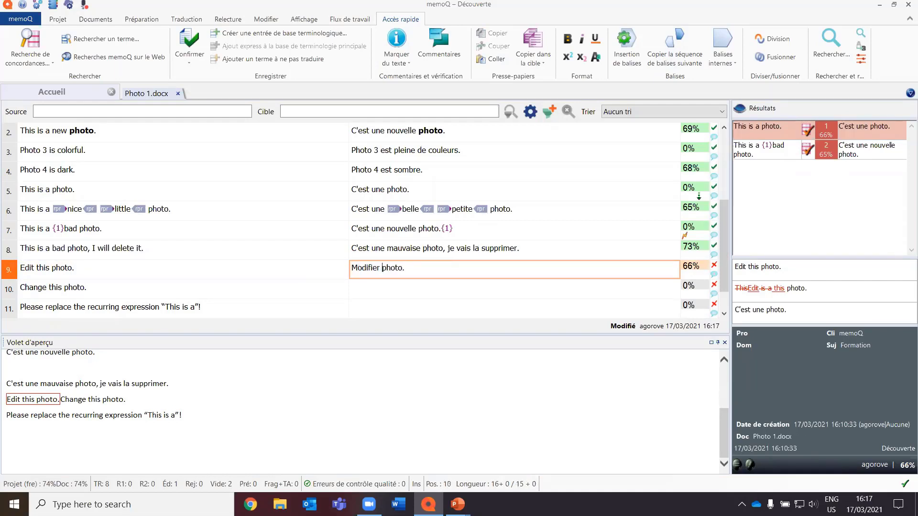
pyautogui.write('cette')
pyautogui.hotkey('ctrl', 'Return')
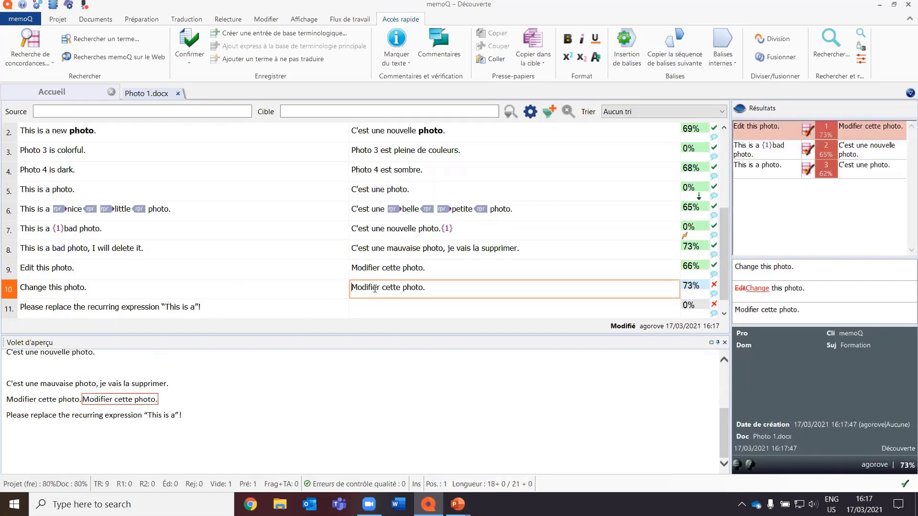
# Step: Replace "Modifier" with "Changer" in segment 10's suggested translation and confirm the segment
pyautogui.doubleClick(376, 288)
pyautogui.write('Changer')
pyautogui.hotkey('ctrl', 'Return')
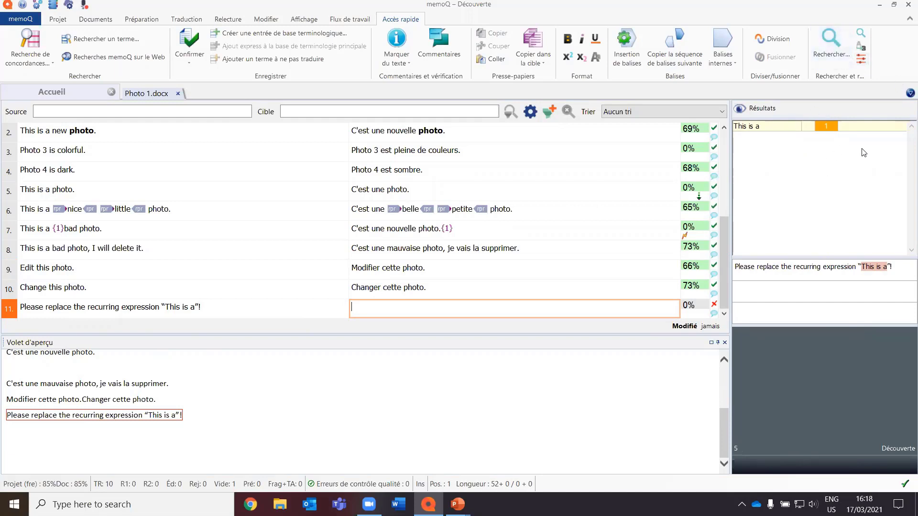
# Step: Enter "Merci de remplacer l'expression récurrente" as the start of segment 11's translation, switching to the Hungarian keyboard layout for the apostrophe and accent
pyautogui.write('Merci de rem')
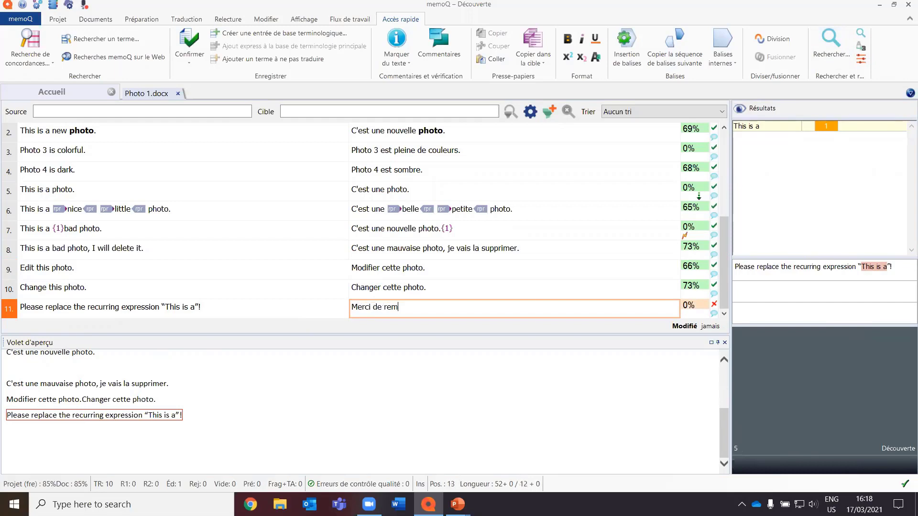
pyautogui.write('placer l!expression r;cu')
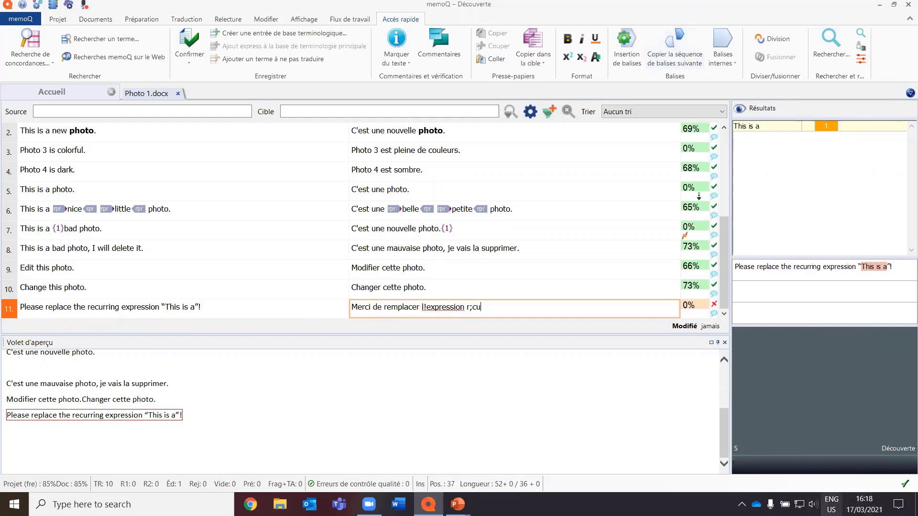
pyautogui.click(832, 505)
pyautogui.click(786, 398)
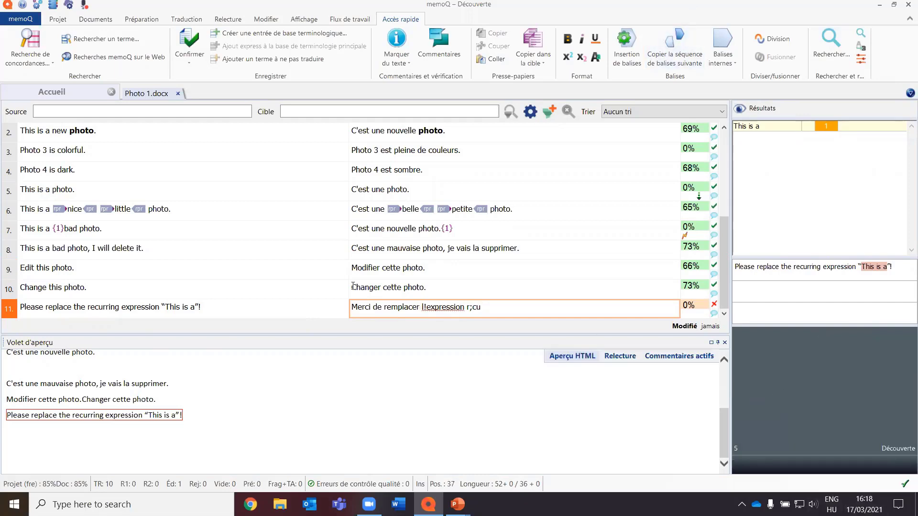
pyautogui.click(426, 307)
pyautogui.press('BackSpace')
pyautogui.write("'")
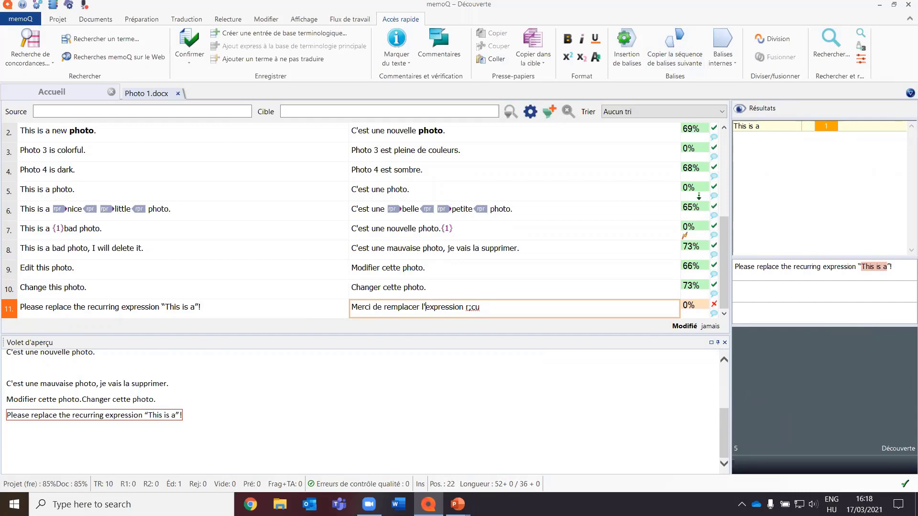
pyautogui.click(536, 307)
pyautogui.press('BackSpace')
pyautogui.press('BackSpace')
pyautogui.press('BackSpace')
pyautogui.write('écurrente')
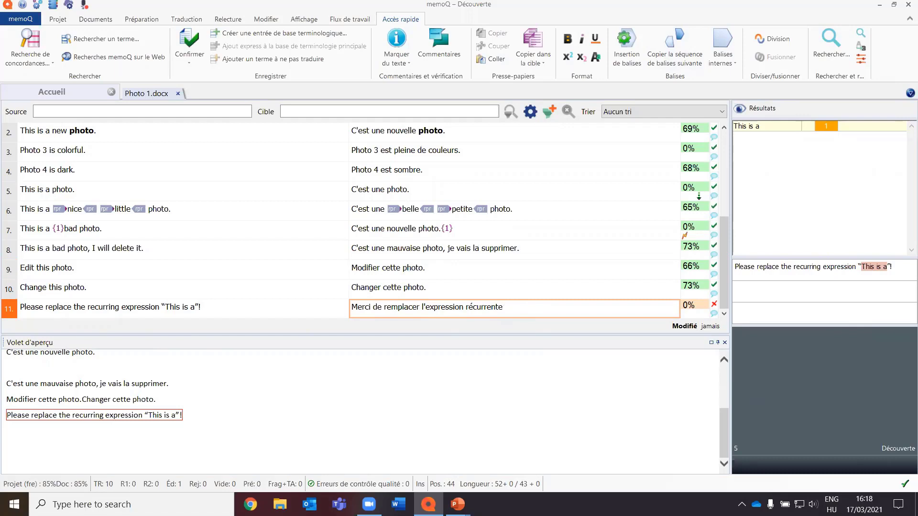
# Step: Look up "This is a" in the concordance and insert only "C'est une" from a result into segment 11's translation
pyautogui.doubleClick(793, 127)
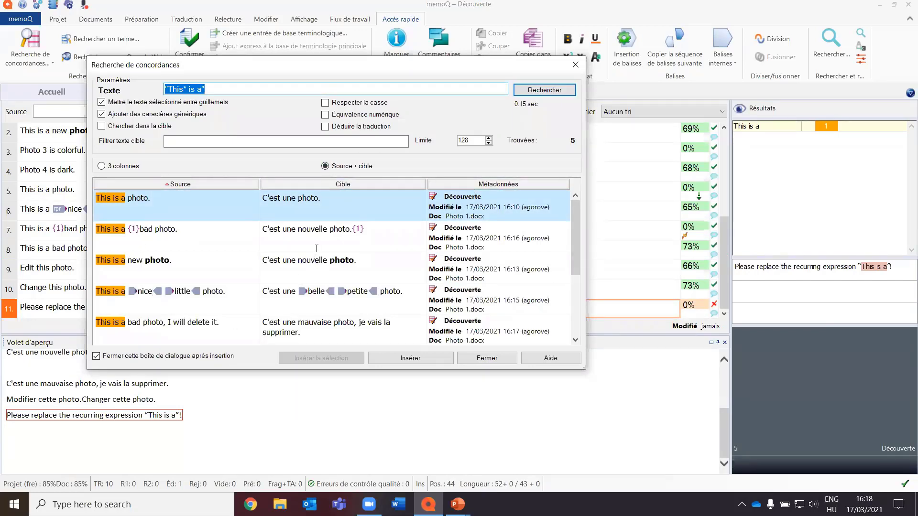
pyautogui.moveTo(346, 200); pyautogui.dragTo(242, 201)
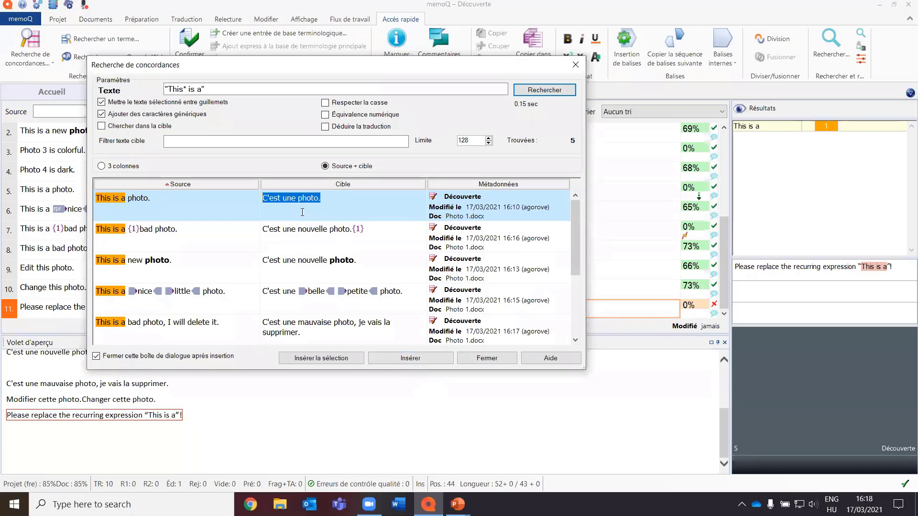
pyautogui.click(284, 228)
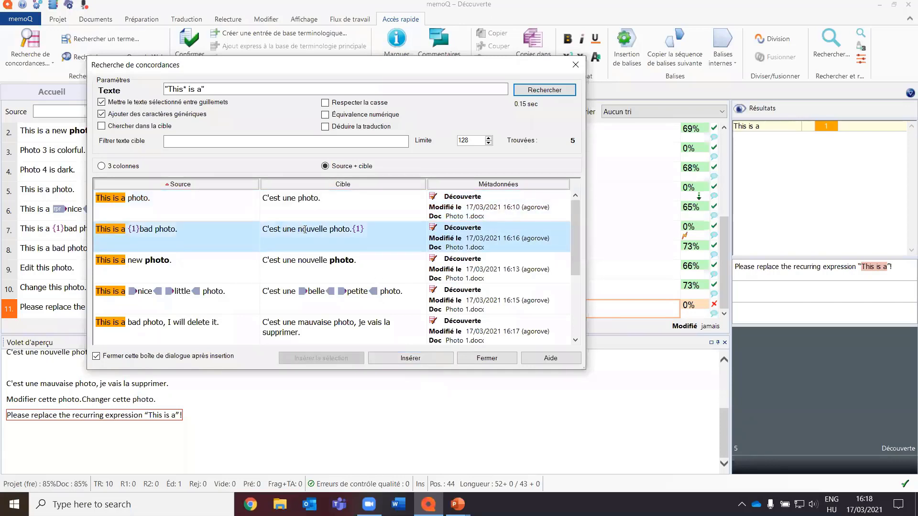
pyautogui.moveTo(296, 229); pyautogui.dragTo(263, 230)
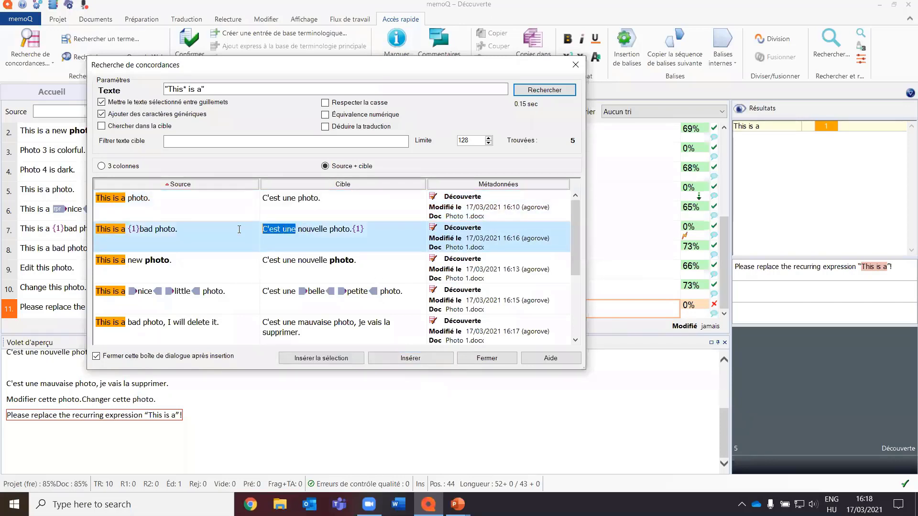
pyautogui.click(308, 359)
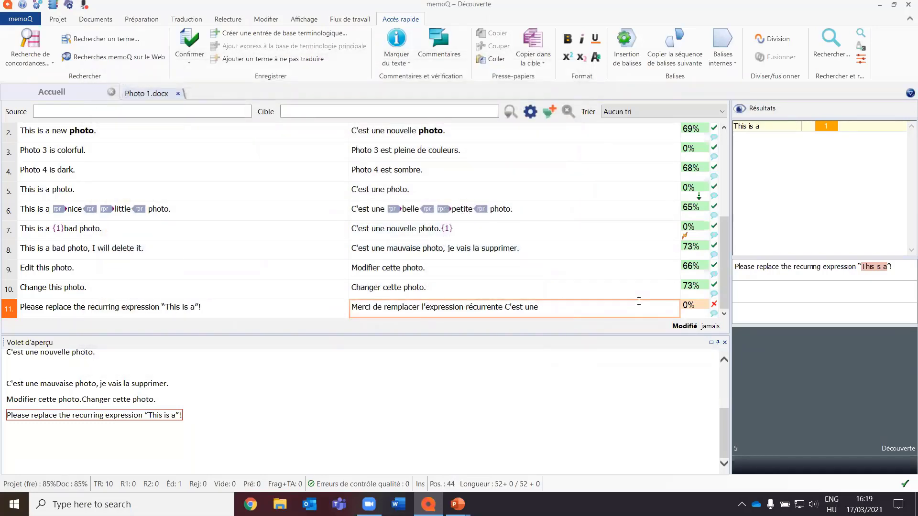
# Step: Enclose "C'est une" in French quotation marks « » and end segment 11's translation with a full stop
pyautogui.write('«')
pyautogui.click(616, 309)
pyautogui.write('».')
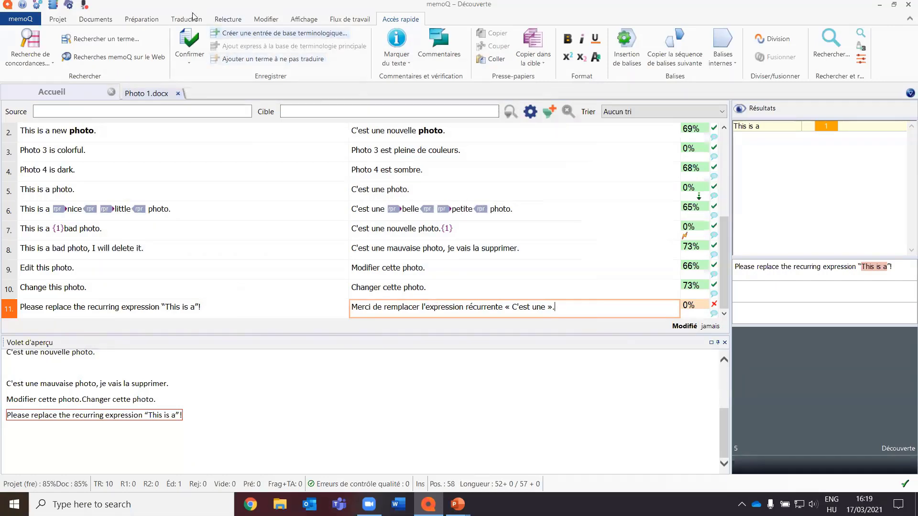
# Step: Review the automatic correction settings for typographic quotation marks, and confirm segment 11's translation
pyautogui.click(187, 20)
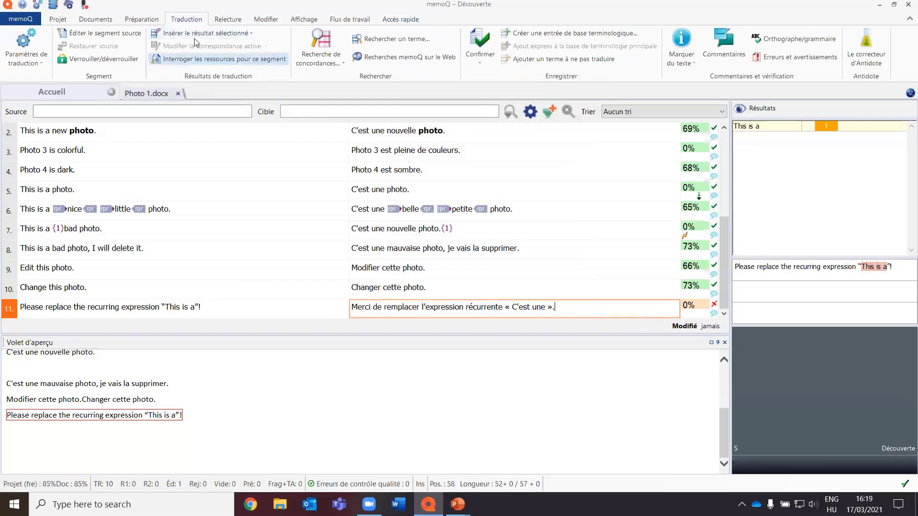
pyautogui.click(29, 57)
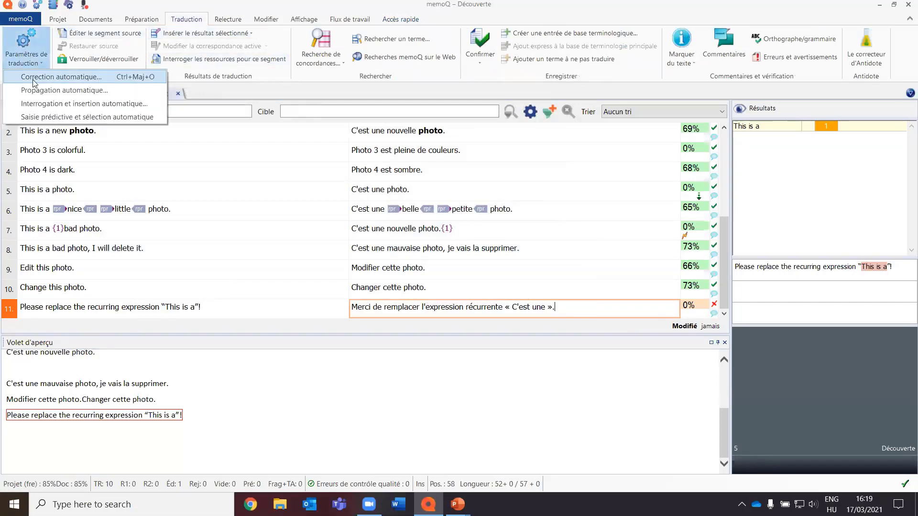
pyautogui.click(75, 82)
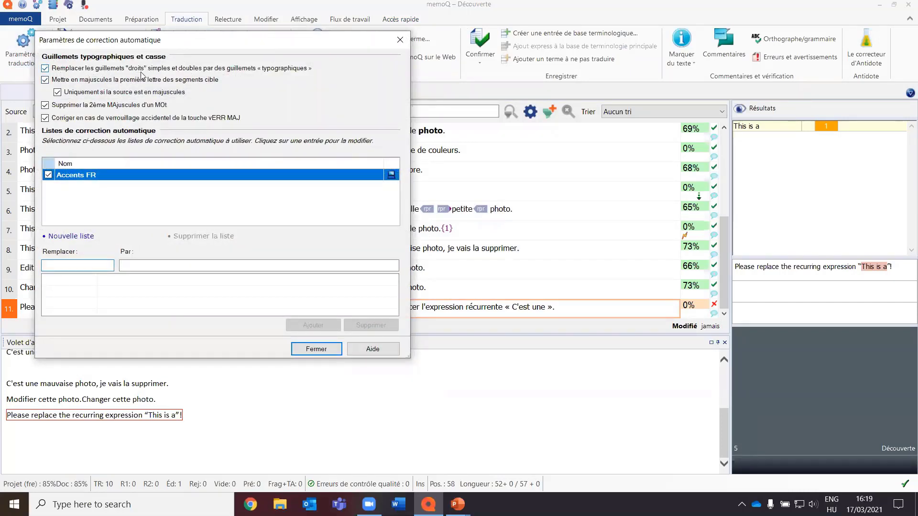
pyautogui.click(327, 350)
pyautogui.hotkey('ctrl', 'Return')
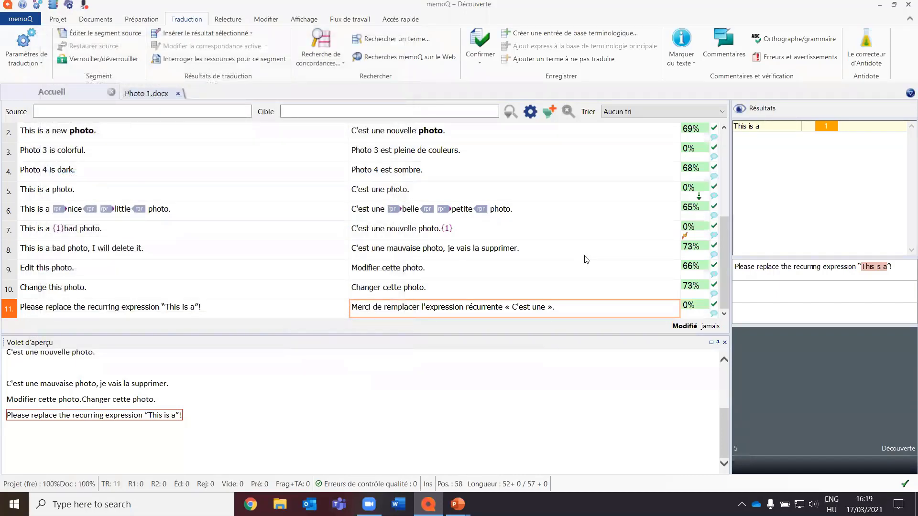
pyautogui.click(550, 298)
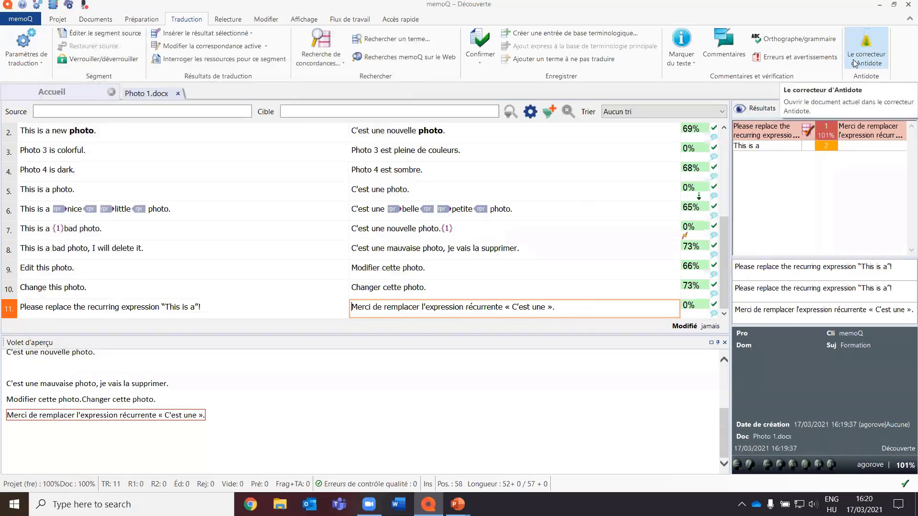
# Step: Run the quality control on the active document, displaying the warnings once it is done
pyautogui.click(875, 37)
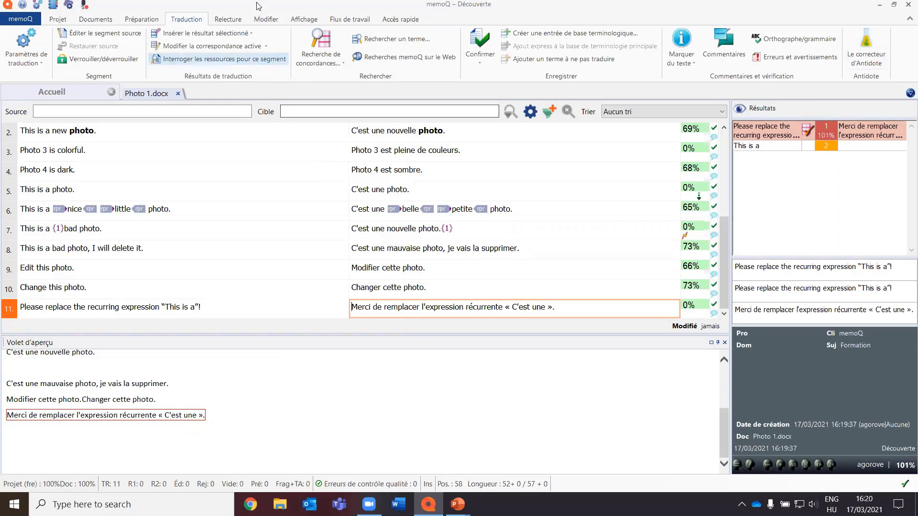
pyautogui.click(234, 21)
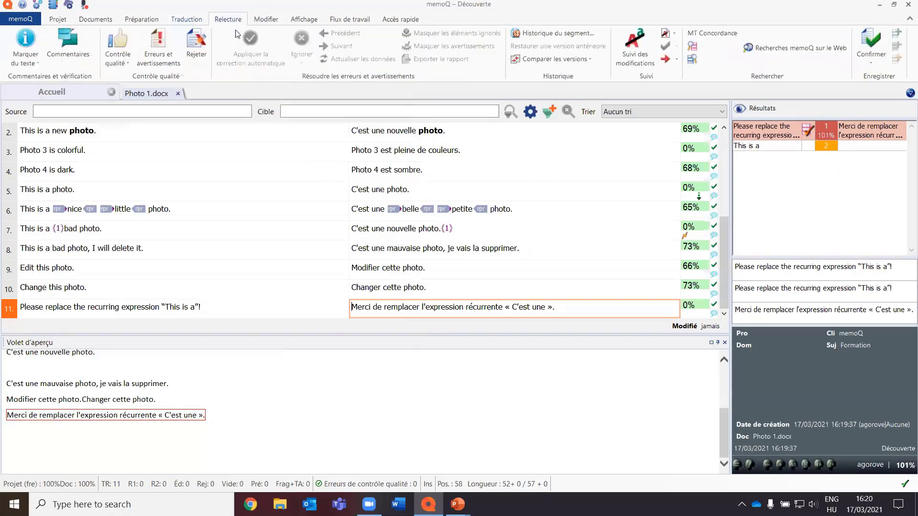
pyautogui.click(119, 42)
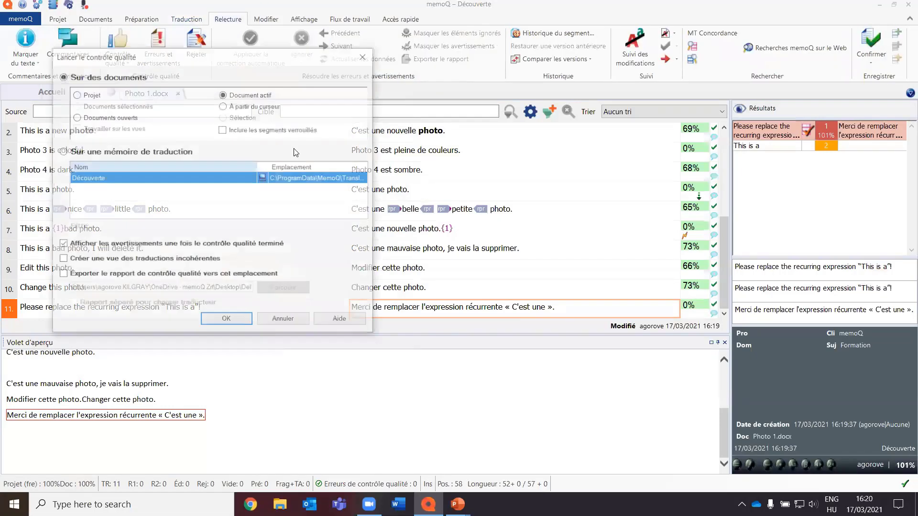
pyautogui.click(223, 323)
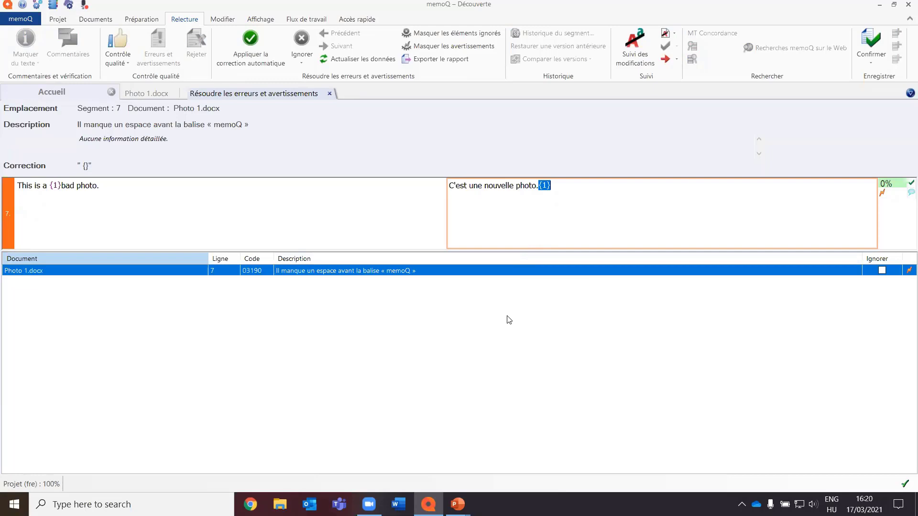
# Step: Apply the automatic correction to segment 7, adding the missing space before the {1} tag
pyautogui.click(538, 187)
pyautogui.click(250, 46)
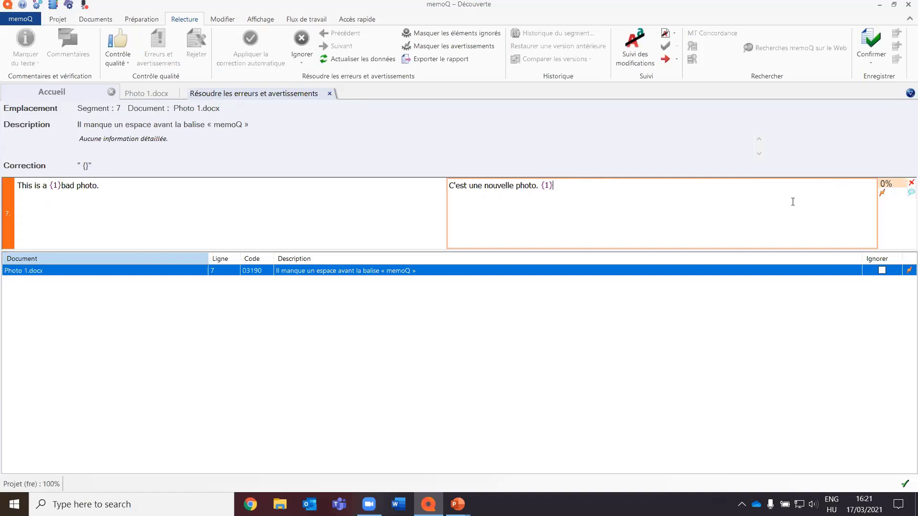
# Step: Confirm the corrected translation of segment 7 and check that segment in Photo 1.docx
pyautogui.hotkey('ctrl', 'Return')
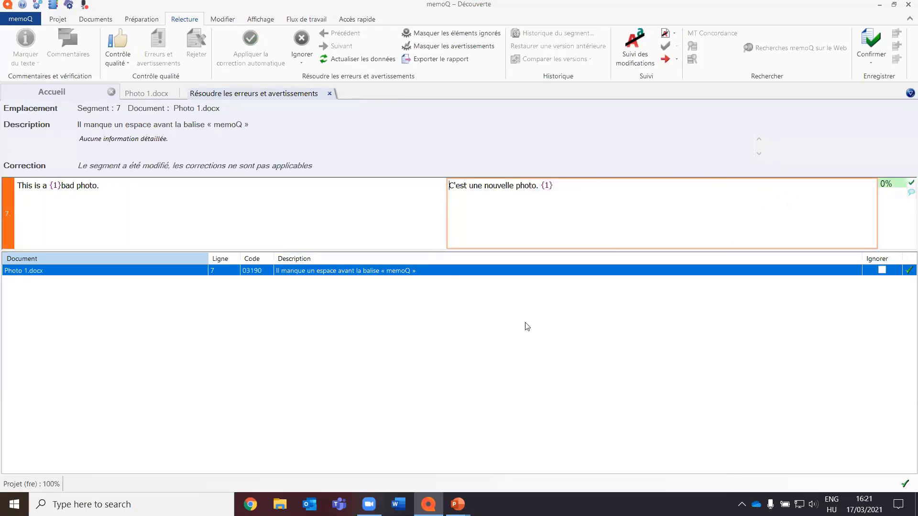
pyautogui.click(139, 94)
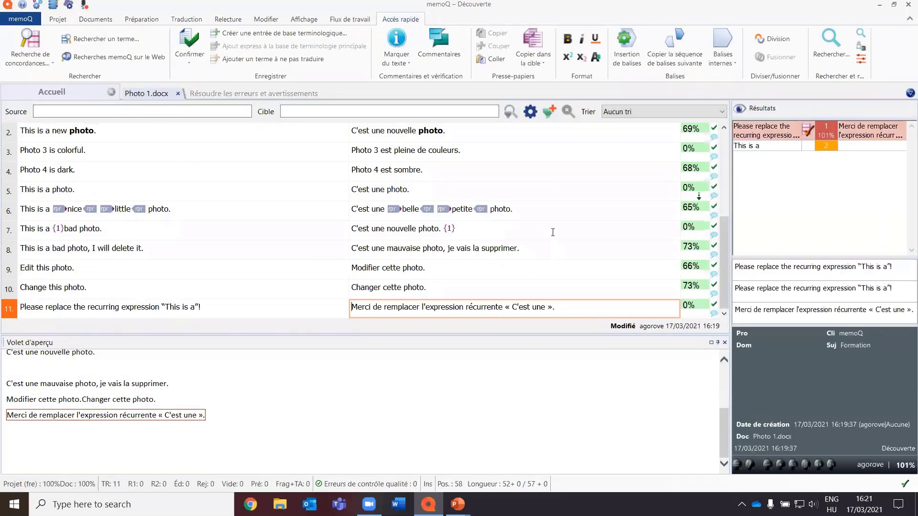
pyautogui.click(557, 232)
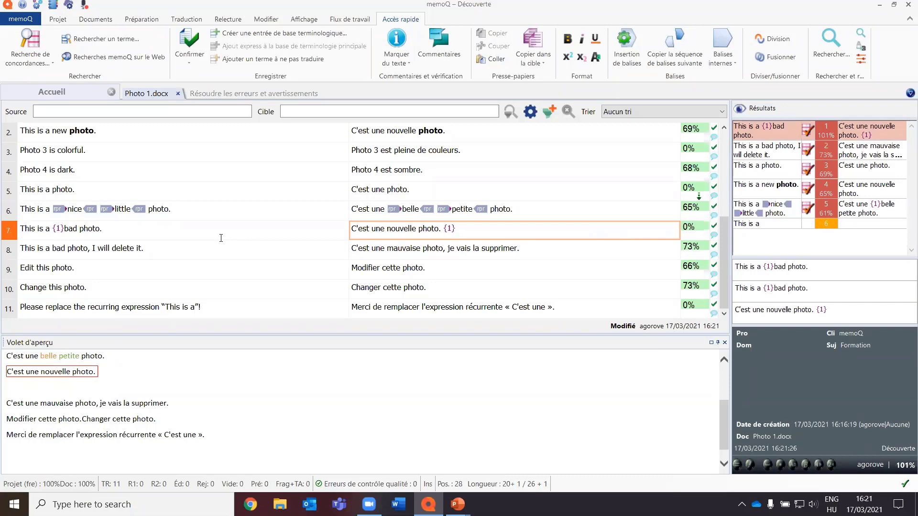
# Step: Export the translated Photo 1.docx as Photo 1_trad to the _Webinaire folder, and look through the exported document
pyautogui.click(81, 95)
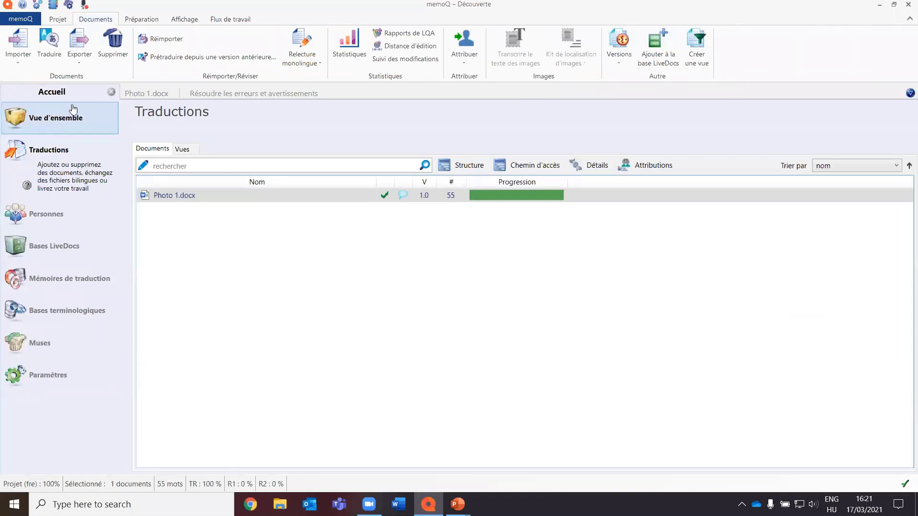
pyautogui.rightClick(210, 196)
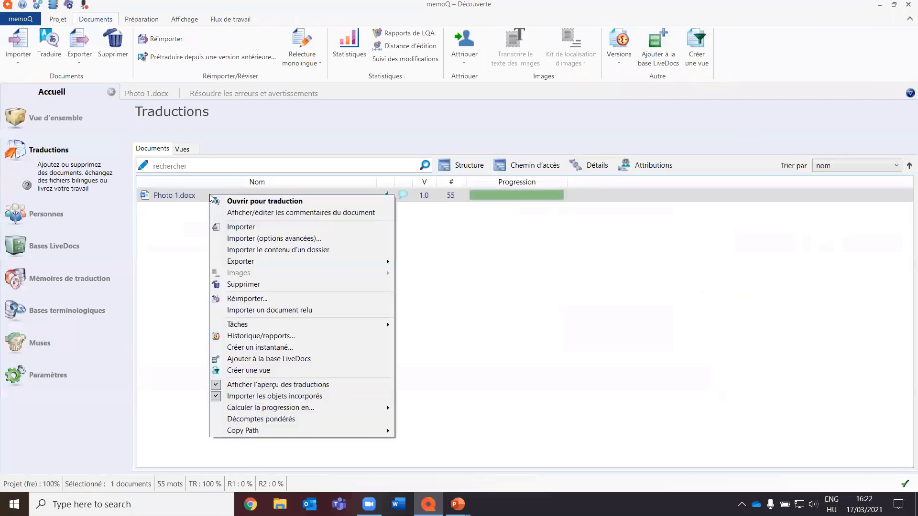
pyautogui.moveTo(296, 263)
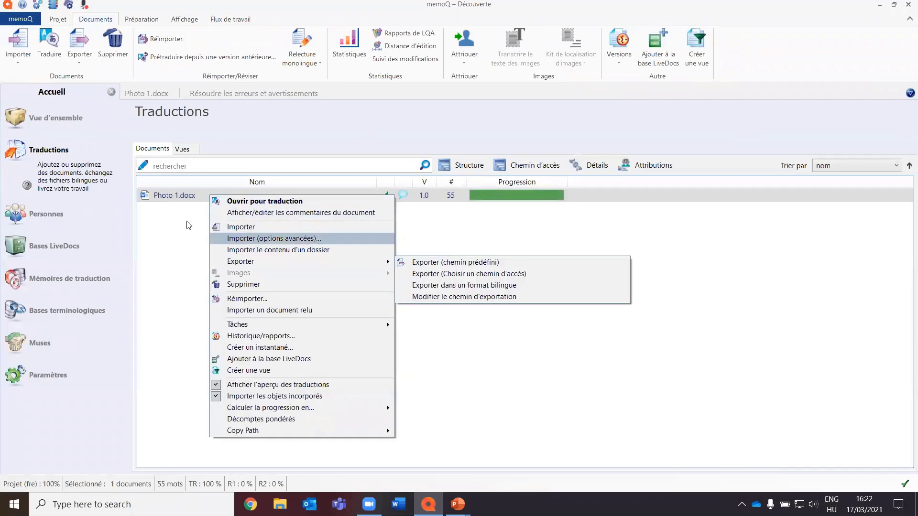
pyautogui.doubleClick(168, 193)
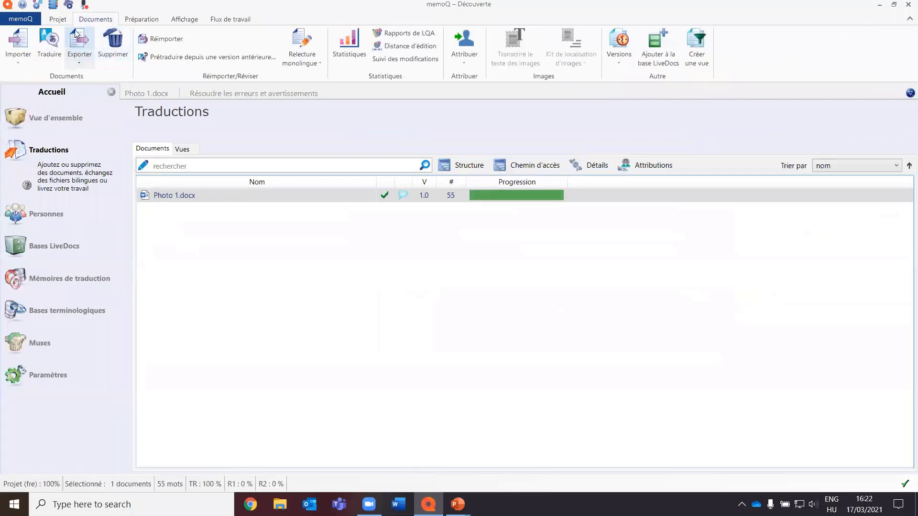
pyautogui.click(79, 66)
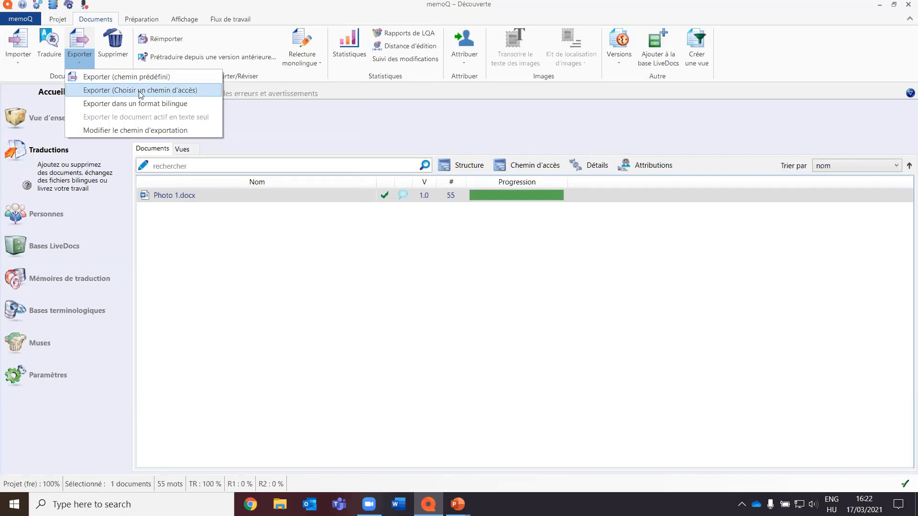
pyautogui.click(203, 94)
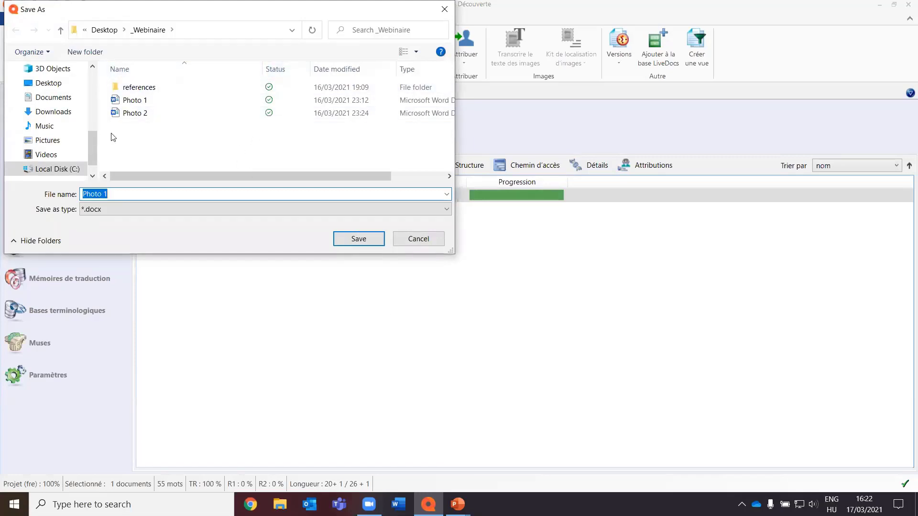
pyautogui.click(182, 197)
pyautogui.write('_trad')
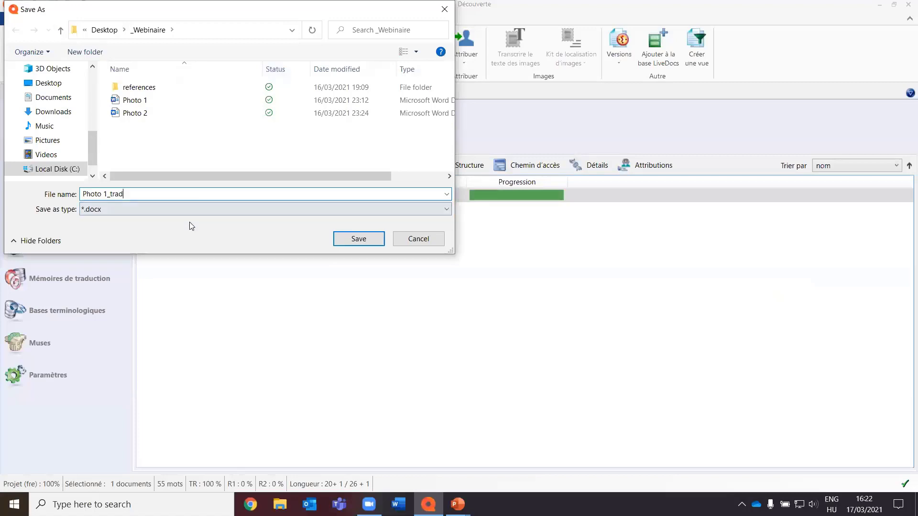
pyautogui.click(356, 239)
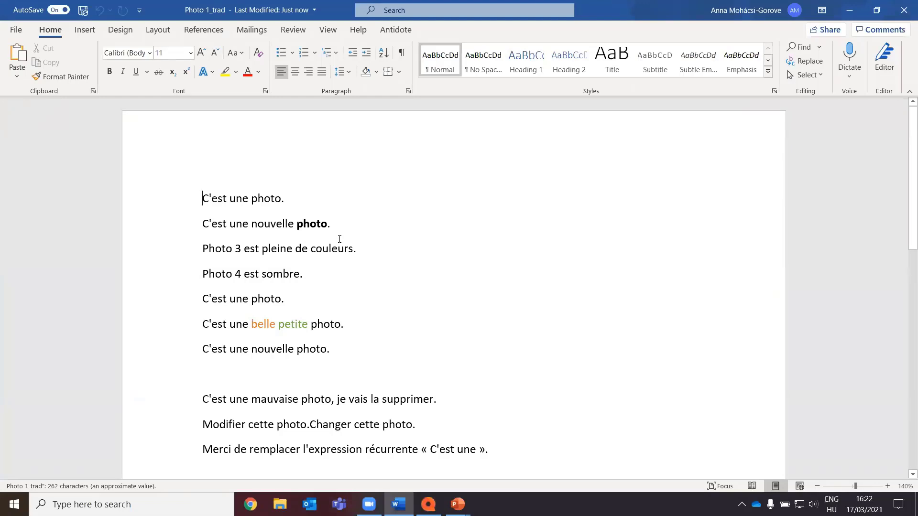
pyautogui.scroll(-1, 446, 262)
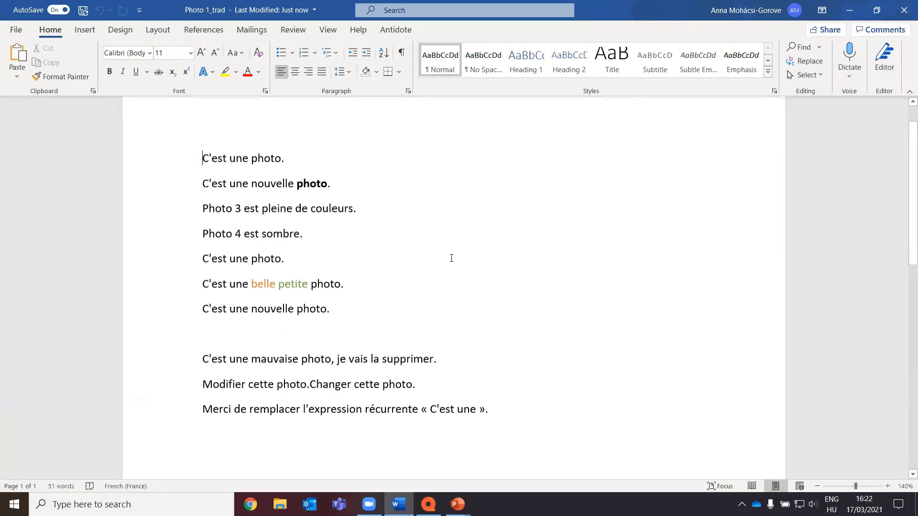
pyautogui.scroll(-1, 451, 258)
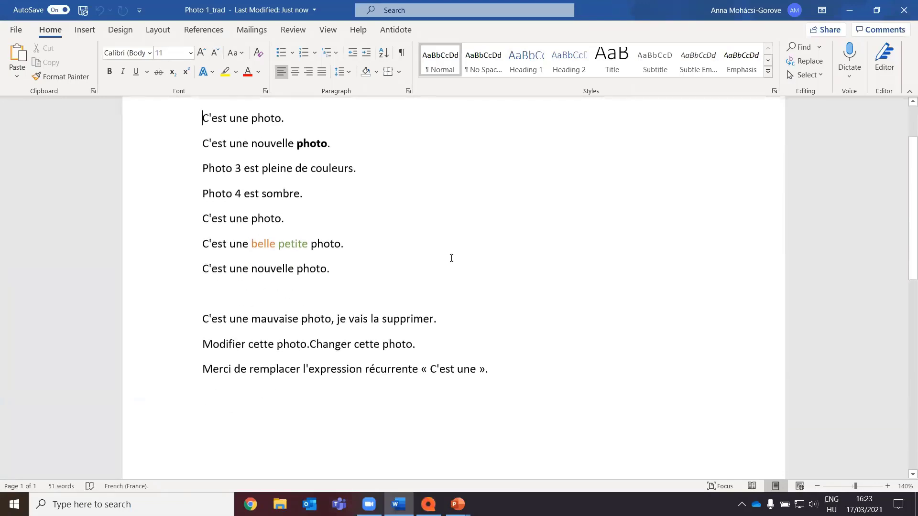
pyautogui.click(310, 344)
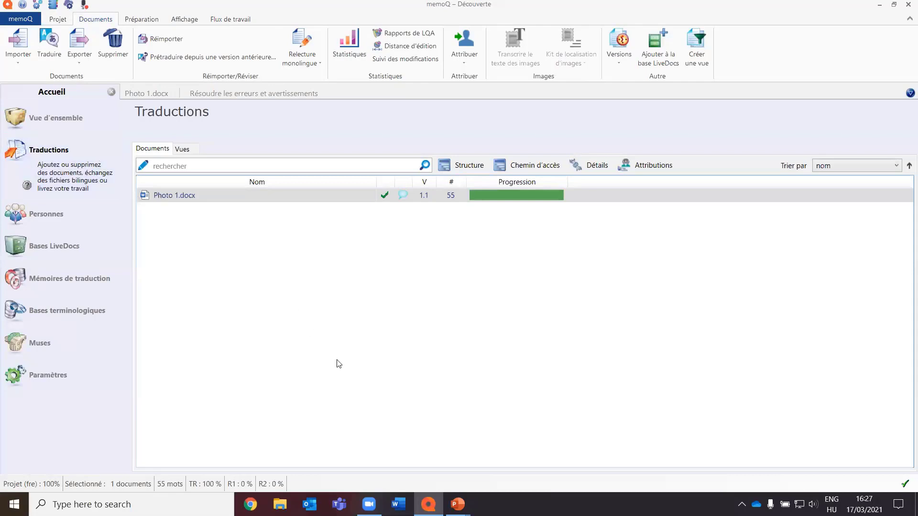
# Step: Import Photo 2 from the _Webinaire folder into the project's translation documents
pyautogui.rightClick(318, 256)
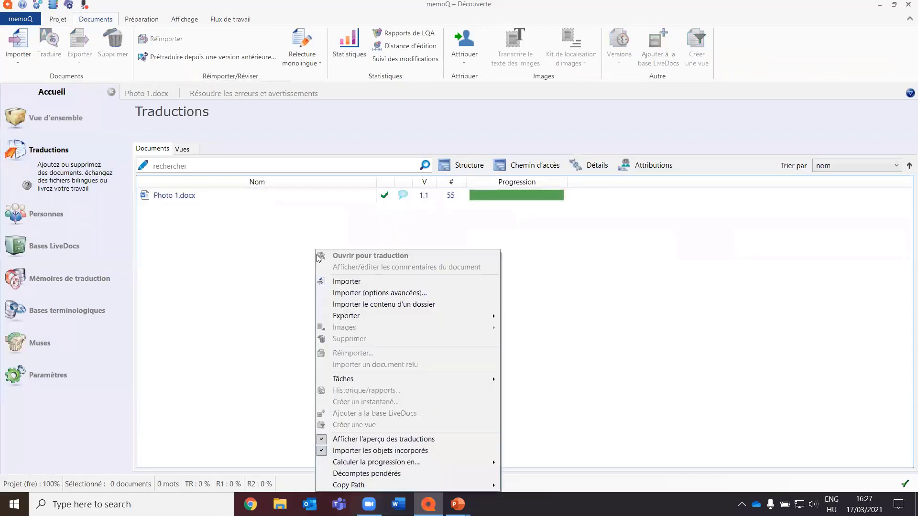
pyautogui.click(382, 281)
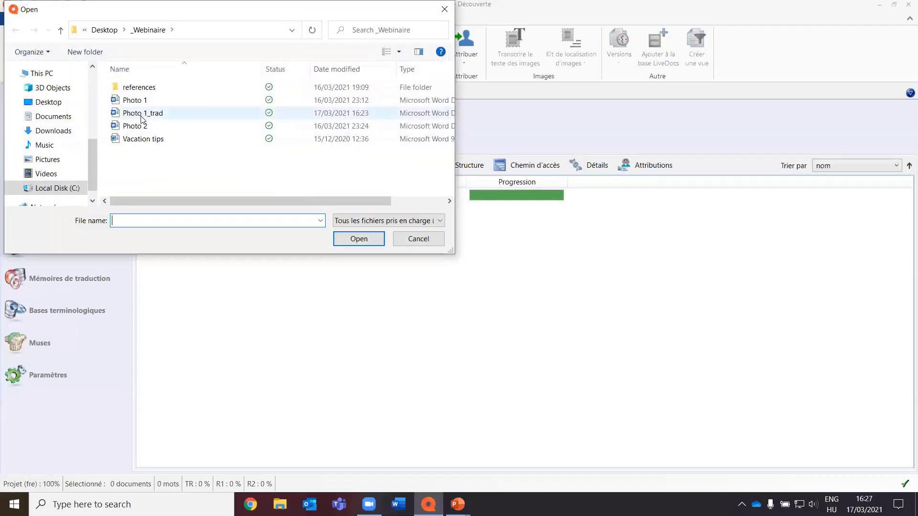
pyautogui.click(140, 126)
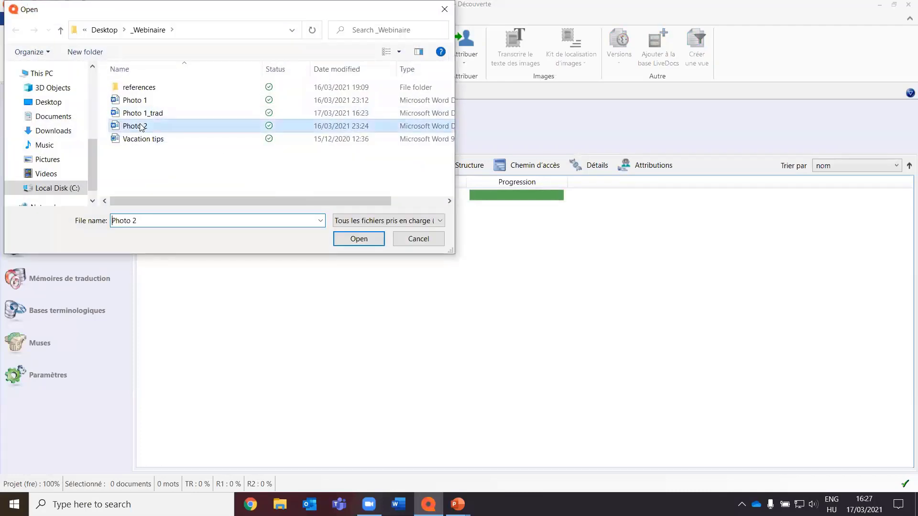
pyautogui.click(365, 242)
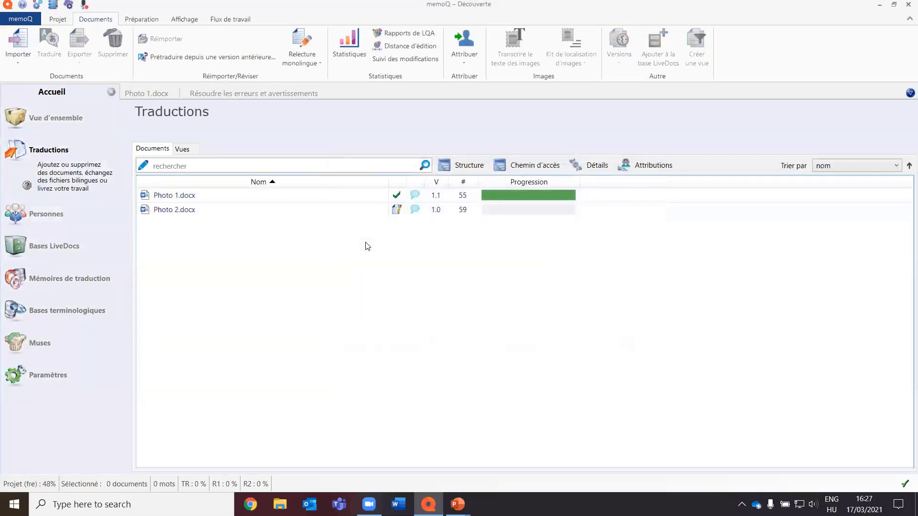
# Step: Calculate the statistics of Photo 2.docx against the project's translation memories and LiveDocs bases, and examine the 101% and 100% match rows
pyautogui.click(247, 213)
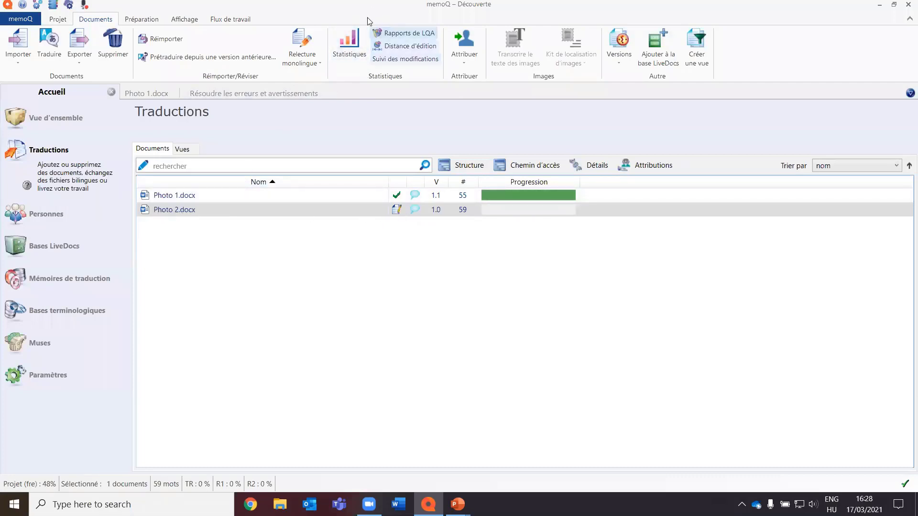
pyautogui.click(354, 49)
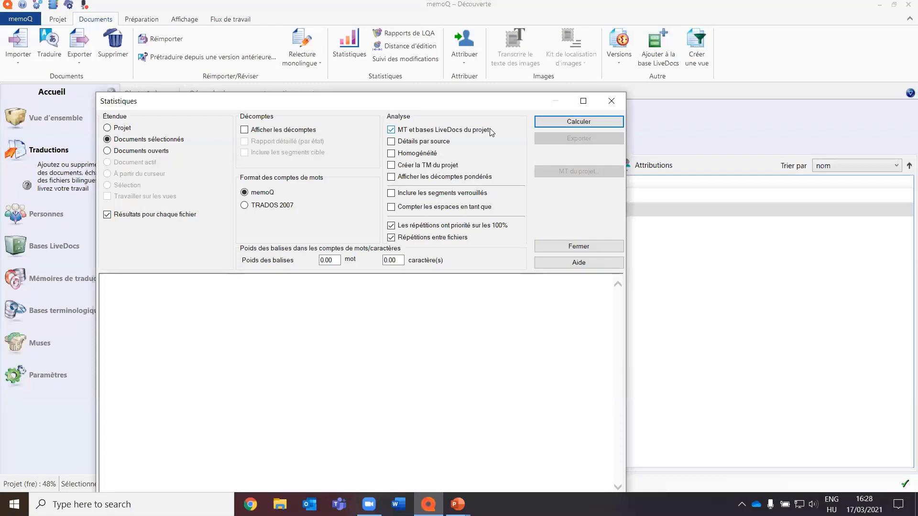
pyautogui.click(565, 123)
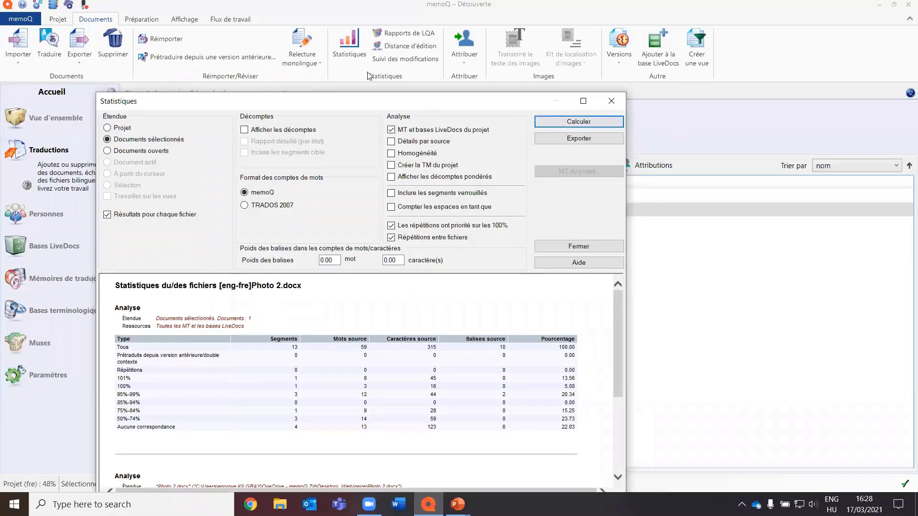
pyautogui.moveTo(405, 106); pyautogui.dragTo(407, 32)
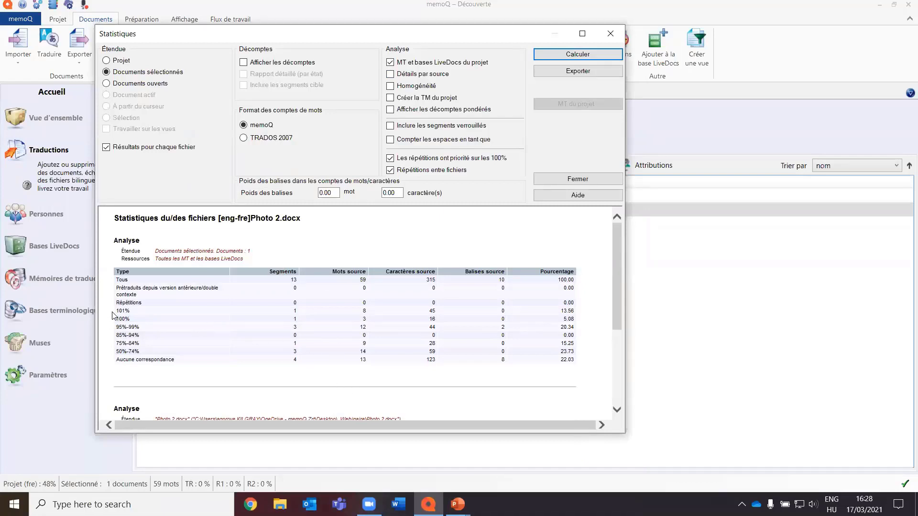
pyautogui.moveTo(115, 314); pyautogui.dragTo(134, 314)
pyautogui.doubleClick(295, 312)
pyautogui.moveTo(115, 312); pyautogui.dragTo(131, 311)
pyautogui.moveTo(123, 317); pyautogui.dragTo(108, 318)
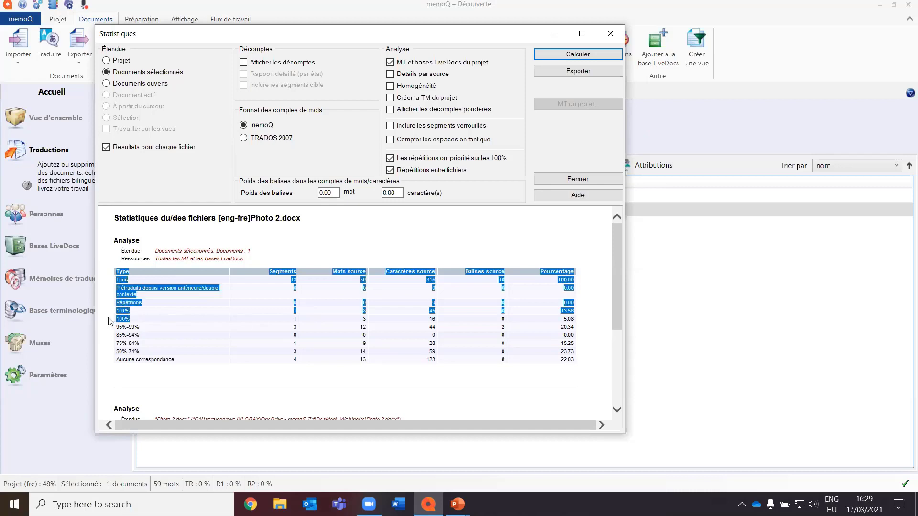
pyautogui.click(154, 319)
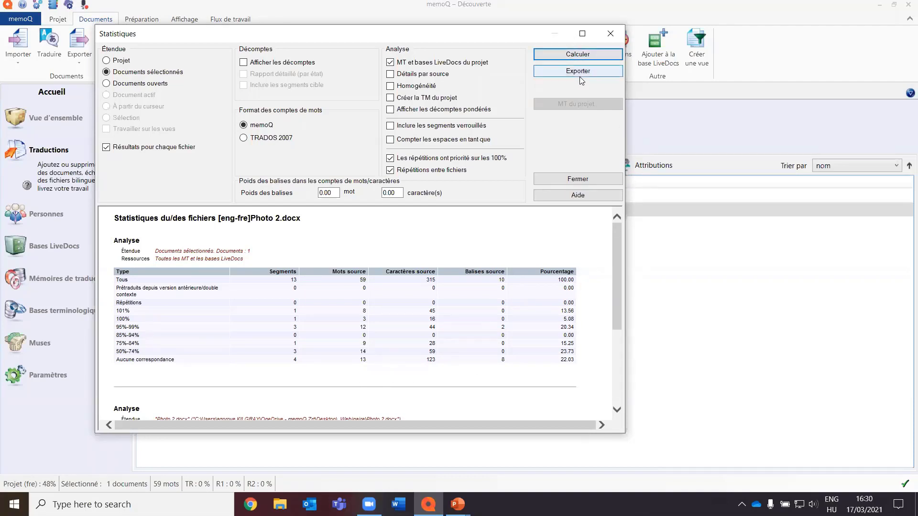
pyautogui.click(612, 35)
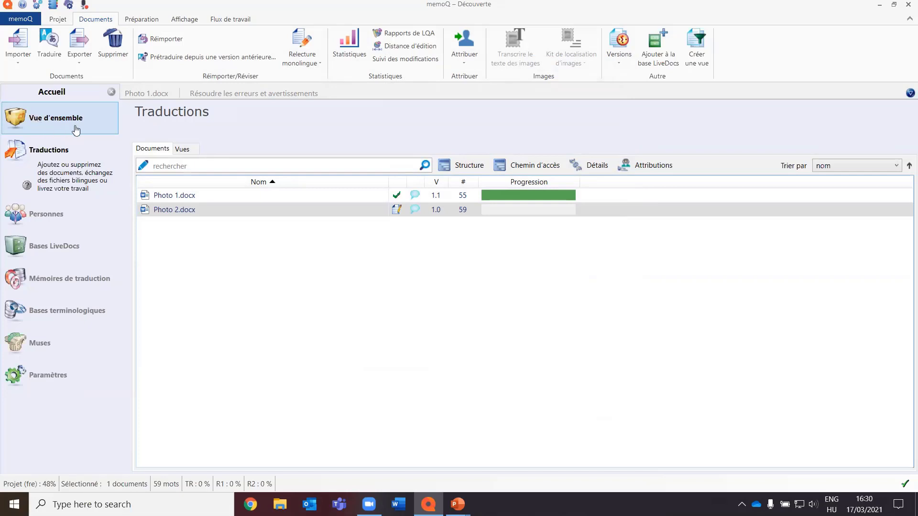
# Step: Examine the saved analysis in the project overview's reports, hiding its details and showing them again
pyautogui.click(47, 128)
pyautogui.click(362, 165)
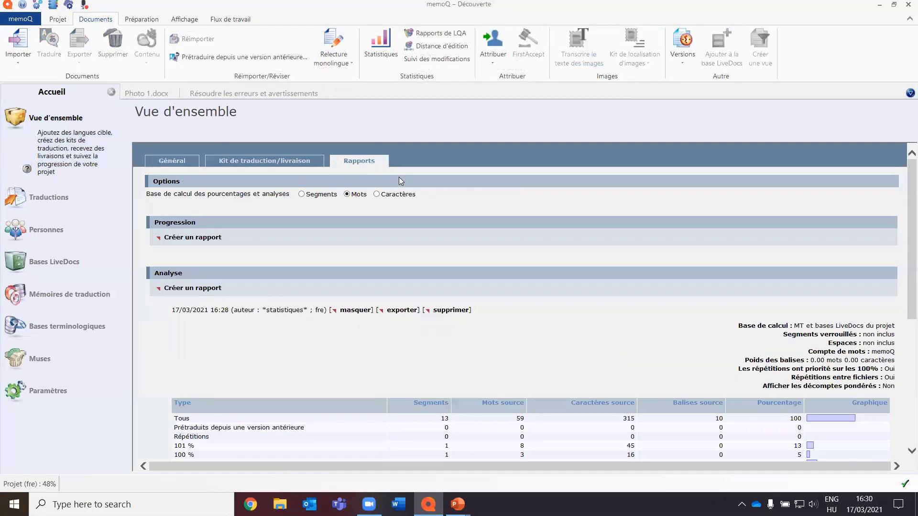
pyautogui.scroll(-1, 450, 299)
pyautogui.scroll(-1, 449, 299)
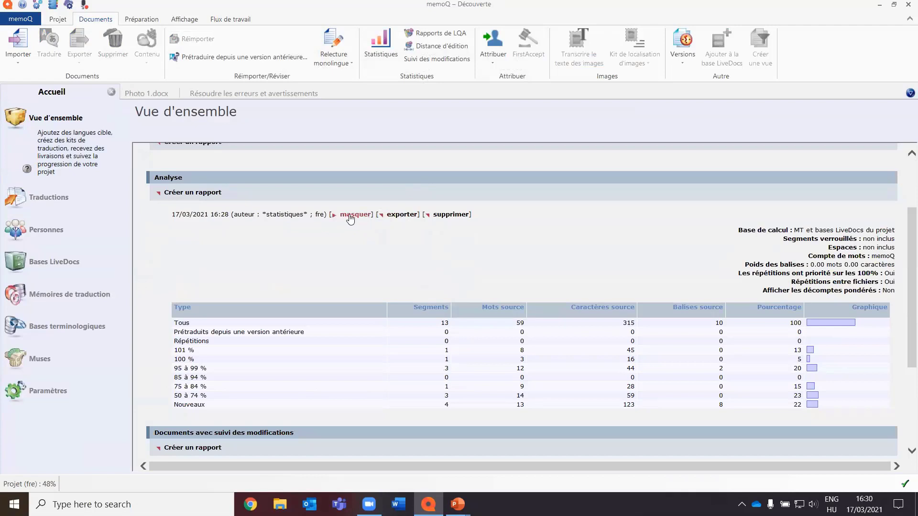
pyautogui.click(354, 215)
pyautogui.click(353, 255)
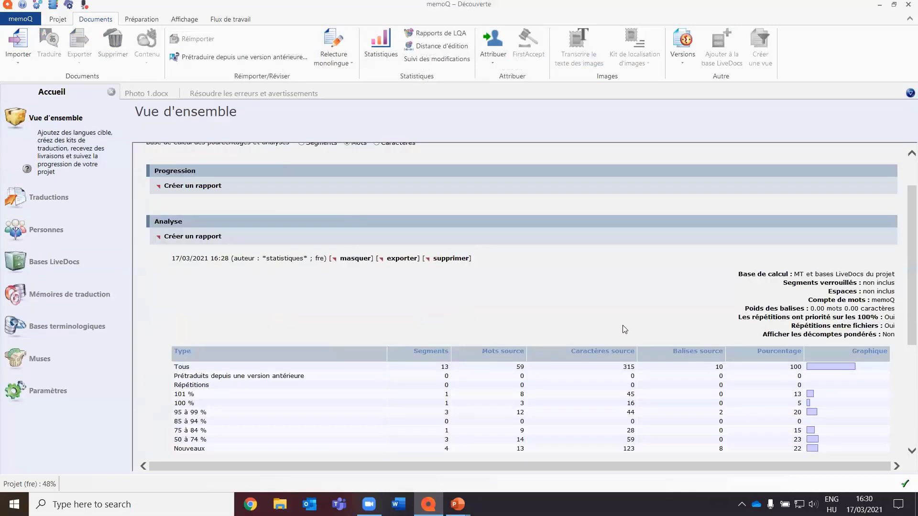
pyautogui.scroll(-3, 626, 329)
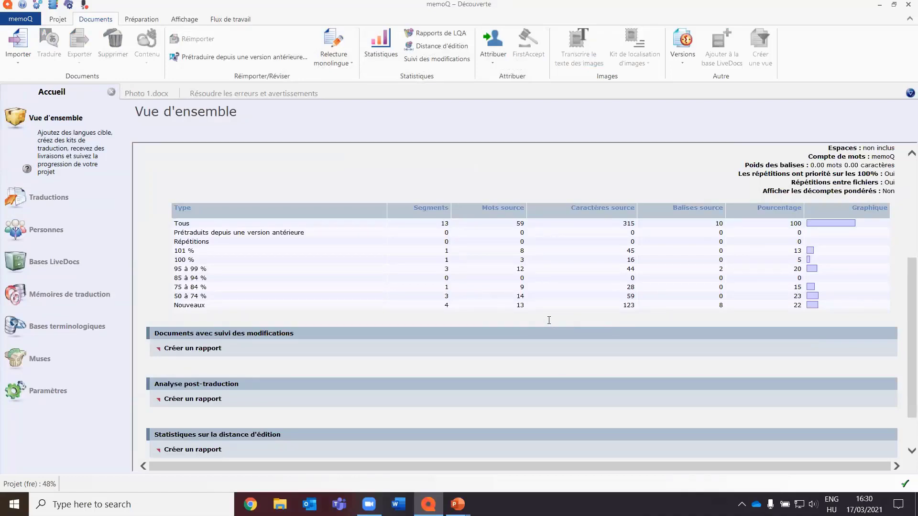
# Step: Return to the project's translation documents and open Photo 2.docx for translation
pyautogui.click(147, 96)
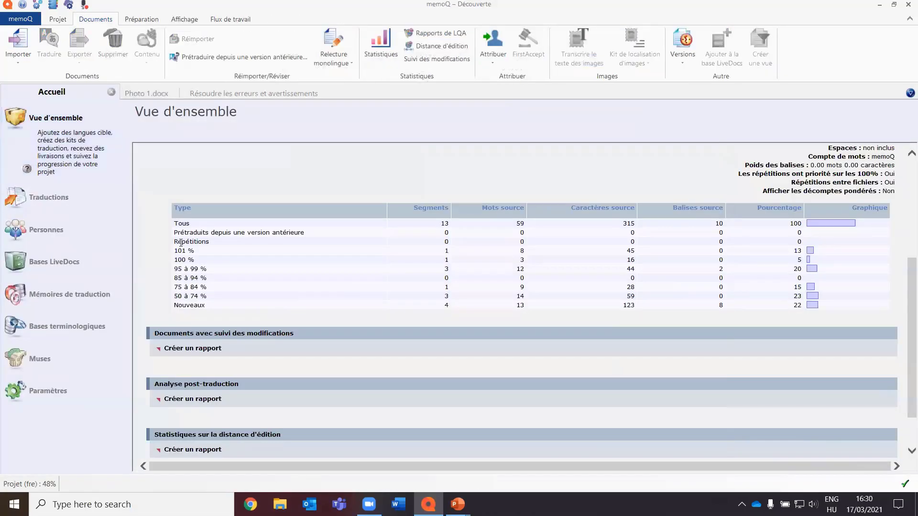
pyautogui.click(49, 197)
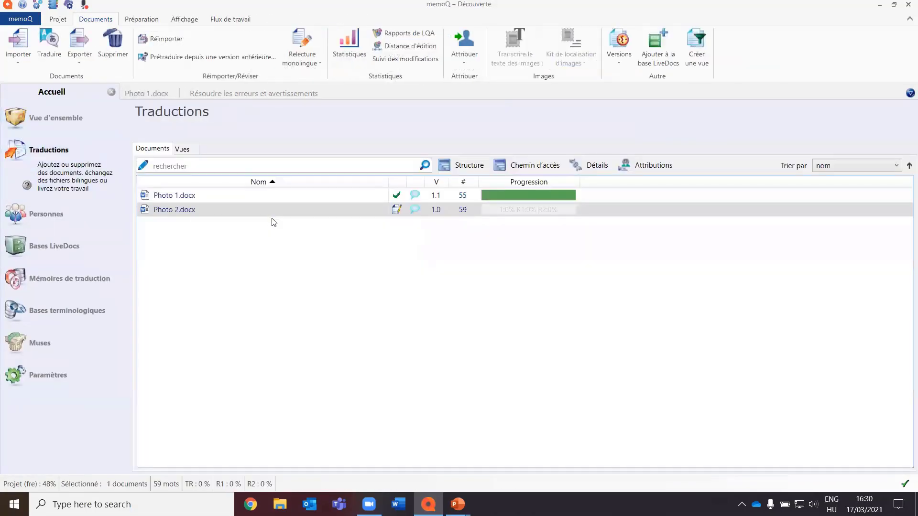
pyautogui.doubleClick(220, 211)
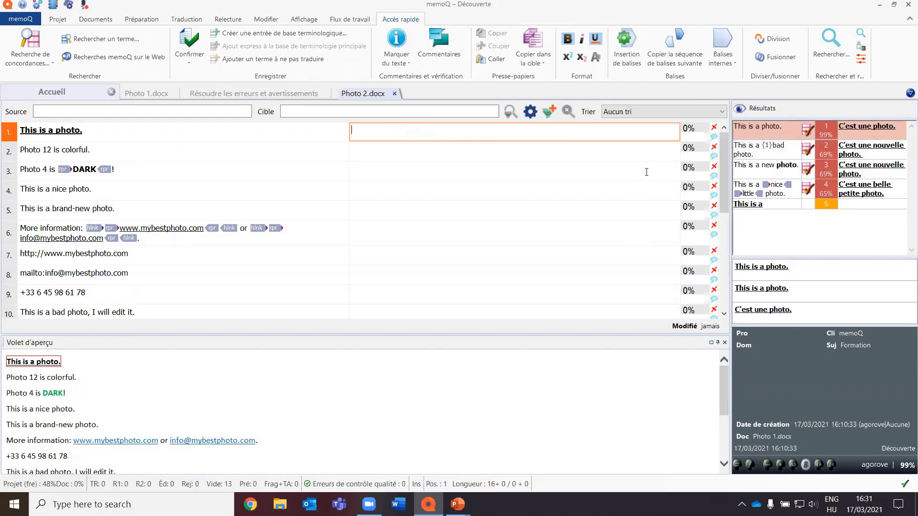
# Step: Insert the 99% match "C'est une photo." as segment 1's translation and confirm the segment
pyautogui.doubleClick(789, 126)
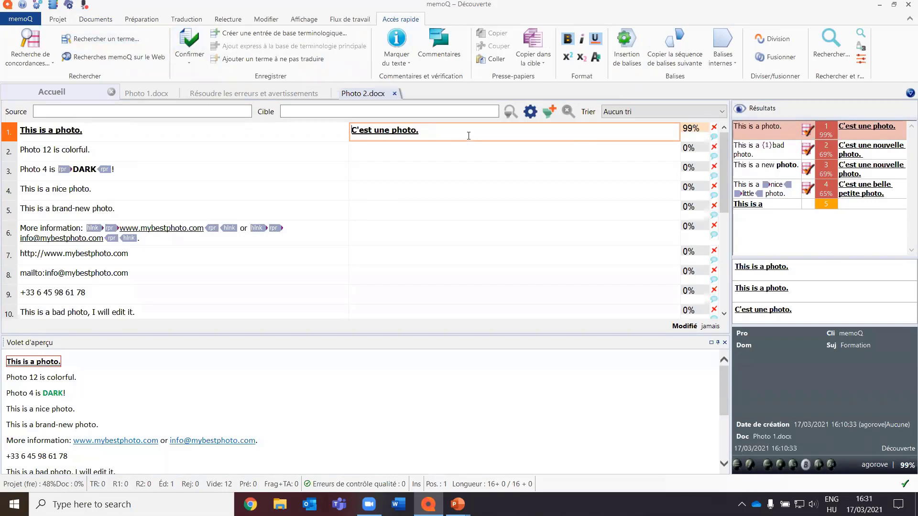
pyautogui.click(471, 135)
pyautogui.hotkey('ctrl', 'Return')
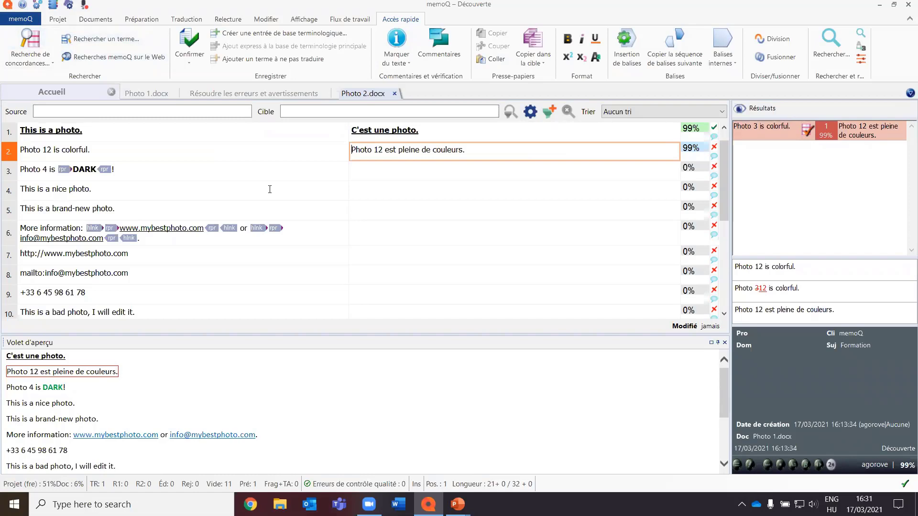
# Step: Pretranslate the active document with all high TM and LiveDocs matches, using the Découverte memory and merging or splitting segments for better matches
pyautogui.click(149, 22)
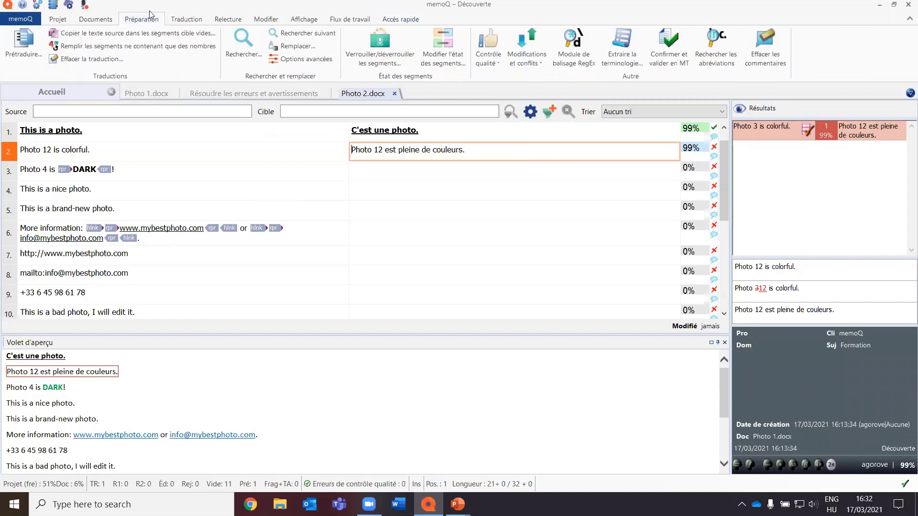
pyautogui.click(25, 53)
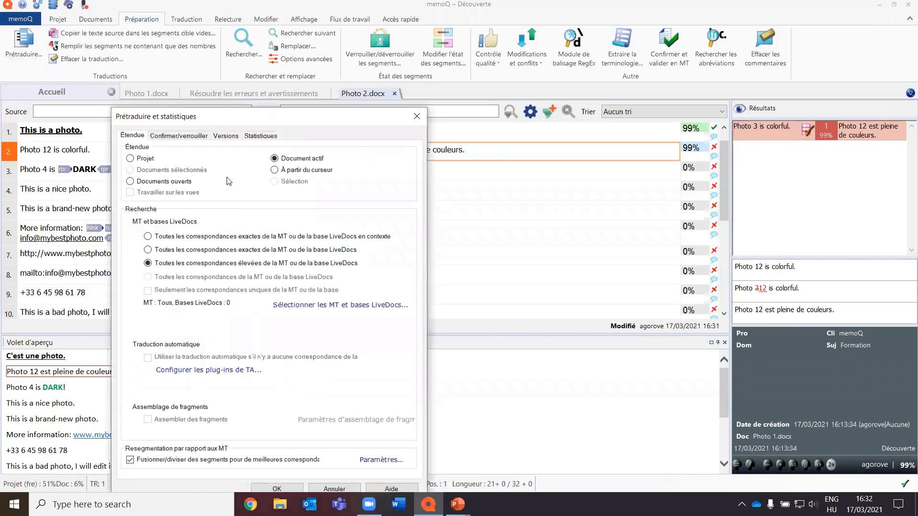
pyautogui.moveTo(232, 117); pyautogui.dragTo(243, 69)
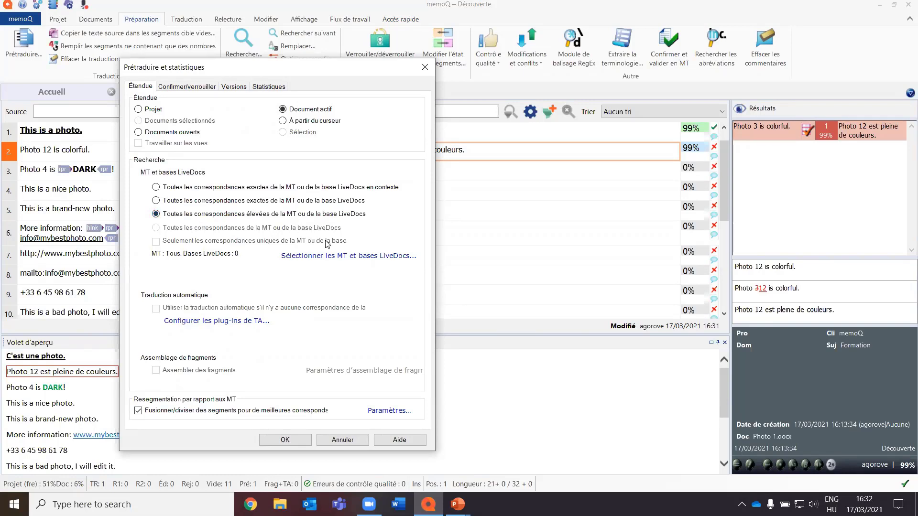
pyautogui.click(328, 257)
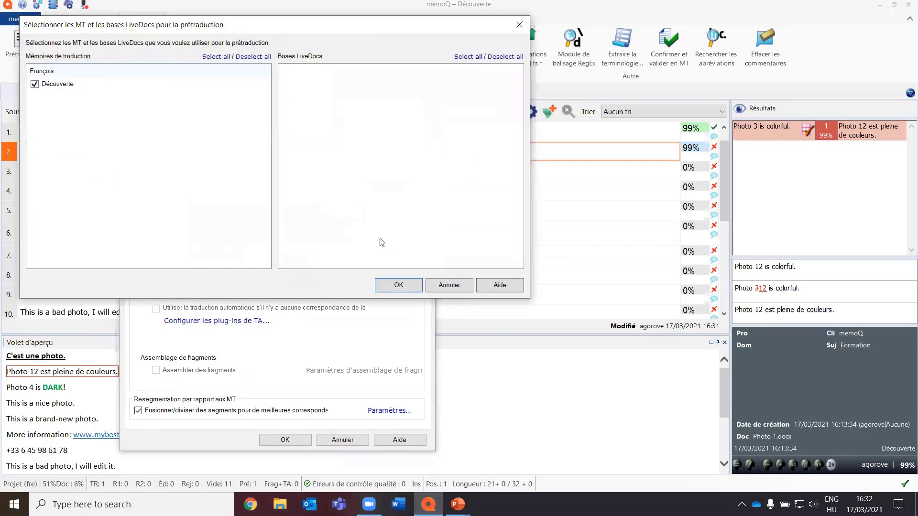
pyautogui.click(438, 286)
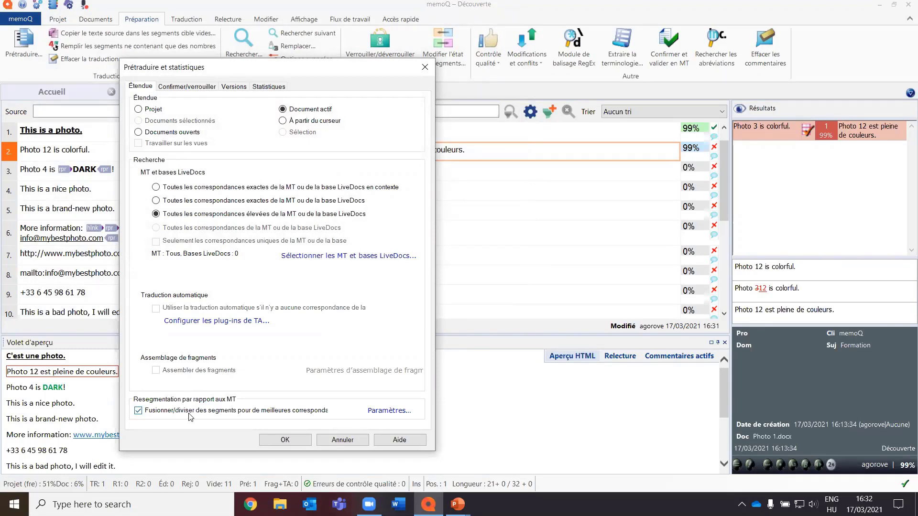
pyautogui.click(282, 440)
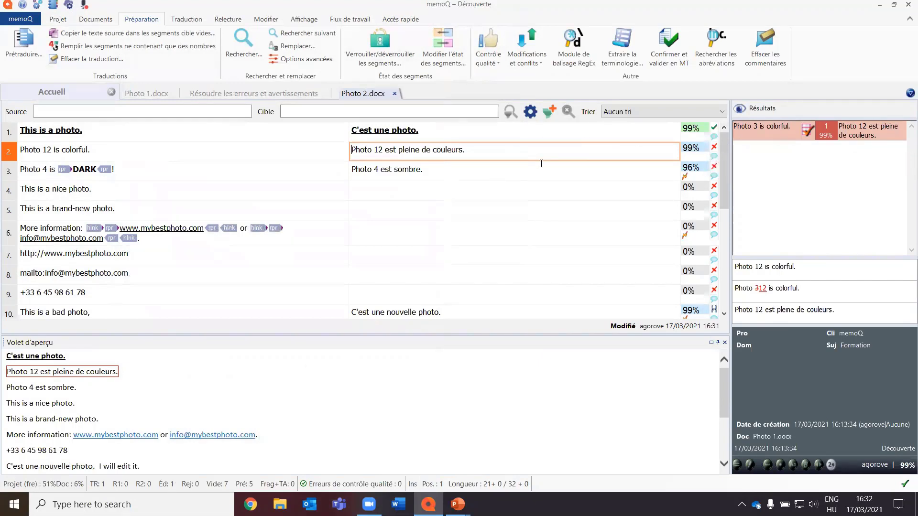
# Step: Examine the differences between segment 3's source text and its closest translation memory match
pyautogui.click(482, 181)
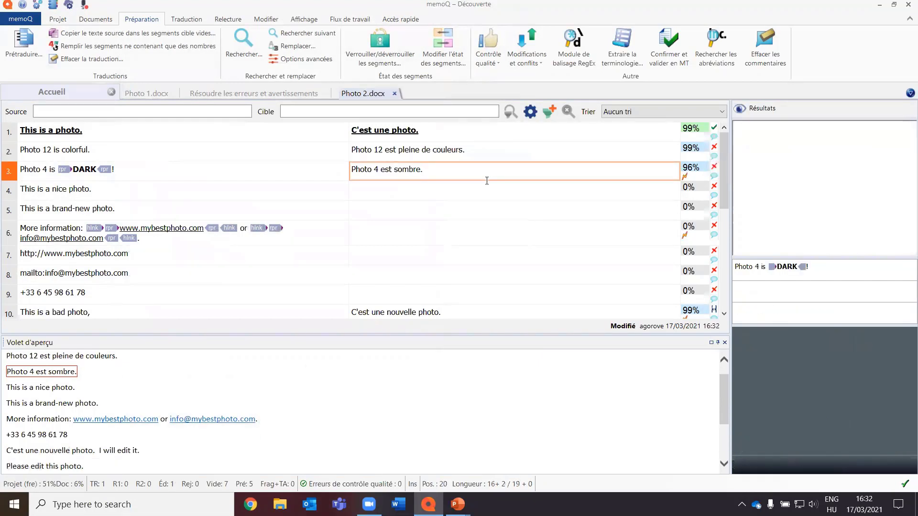
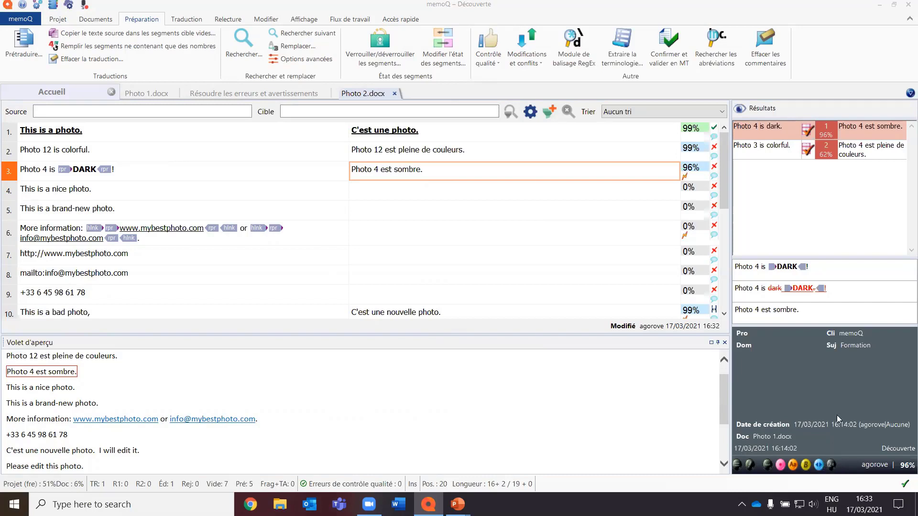
pyautogui.moveTo(844, 289); pyautogui.dragTo(720, 287)
pyautogui.click(856, 287)
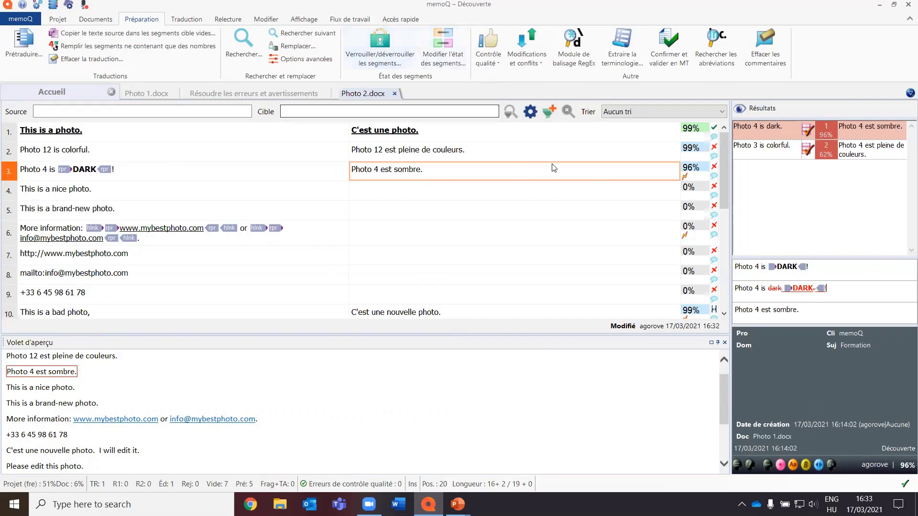
# Step: Confirm segment 2's pretranslated text "Photo 12 est pleine de couleurs."
pyautogui.click(546, 145)
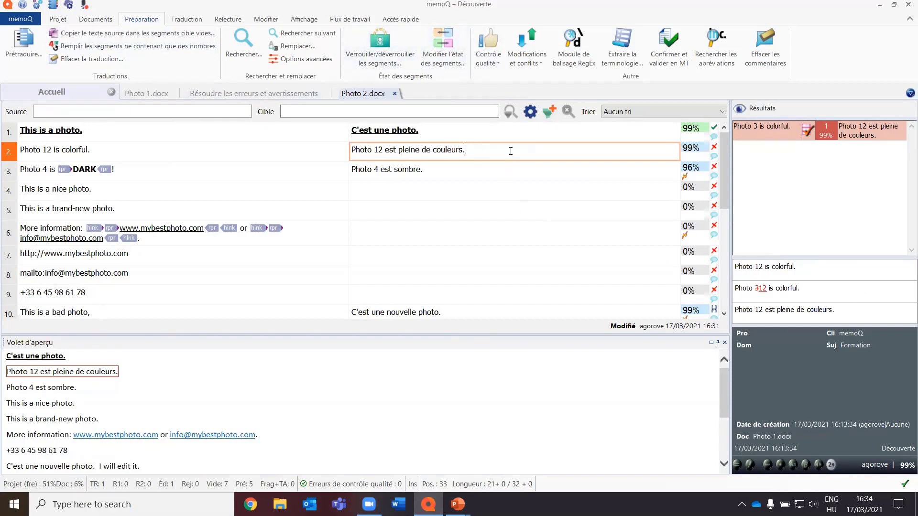
pyautogui.hotkey('ctrl', 'Return')
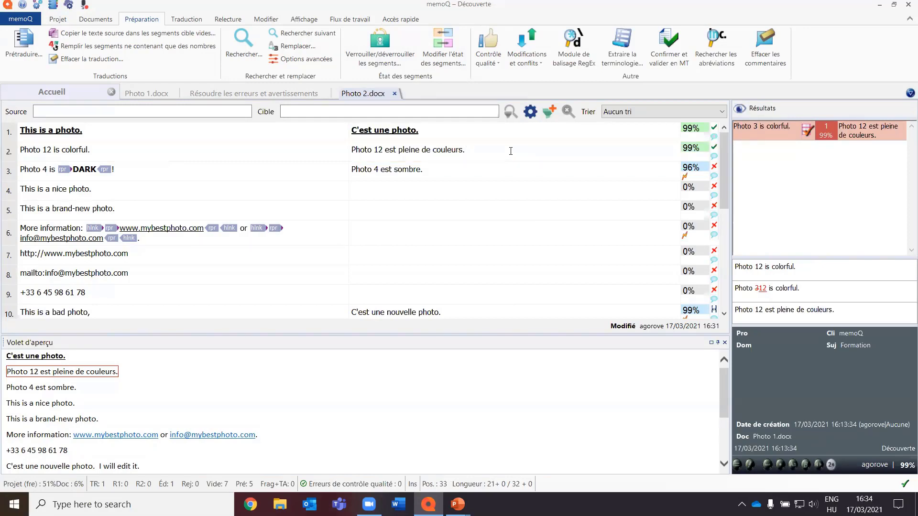
# Step: Start segment 6's translation with "Plus d'informations : ", leaving the insertion point after the colon and space
pyautogui.click(406, 226)
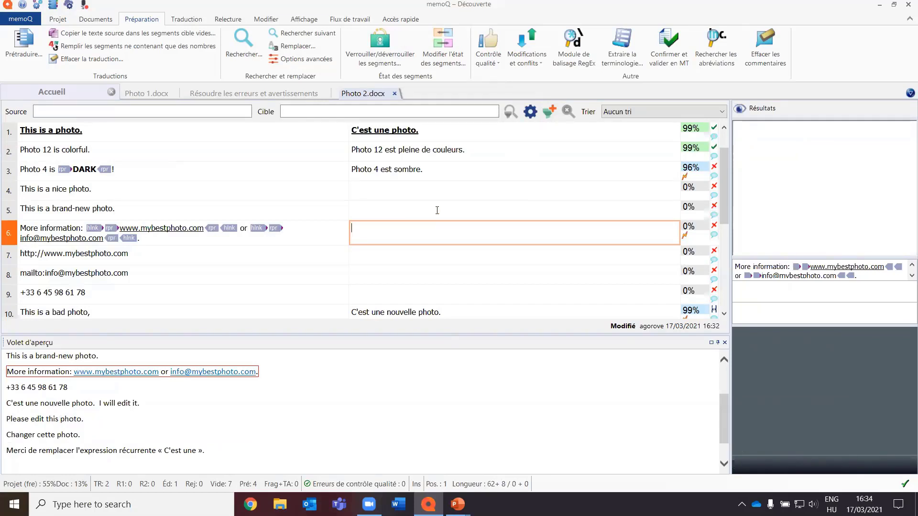
pyautogui.write("Plus d'inf")
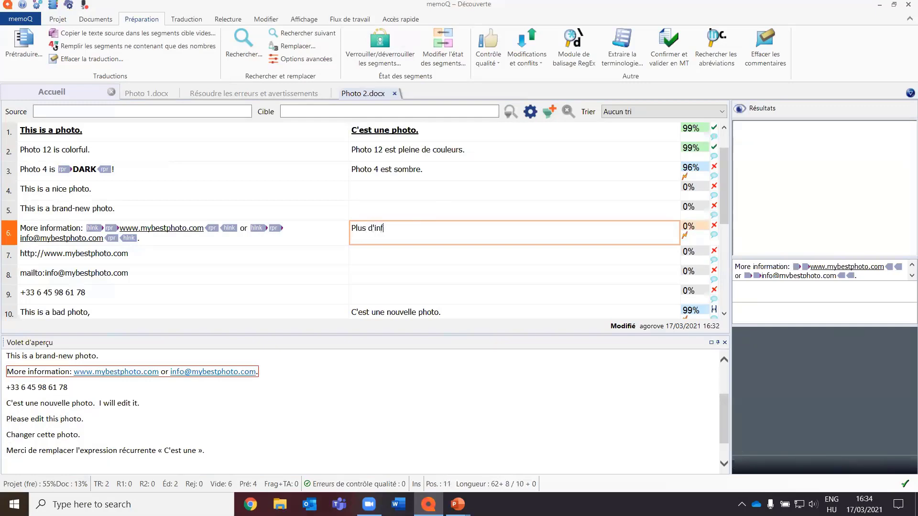
pyautogui.write('ormations:')
pyautogui.press('BackSpace')
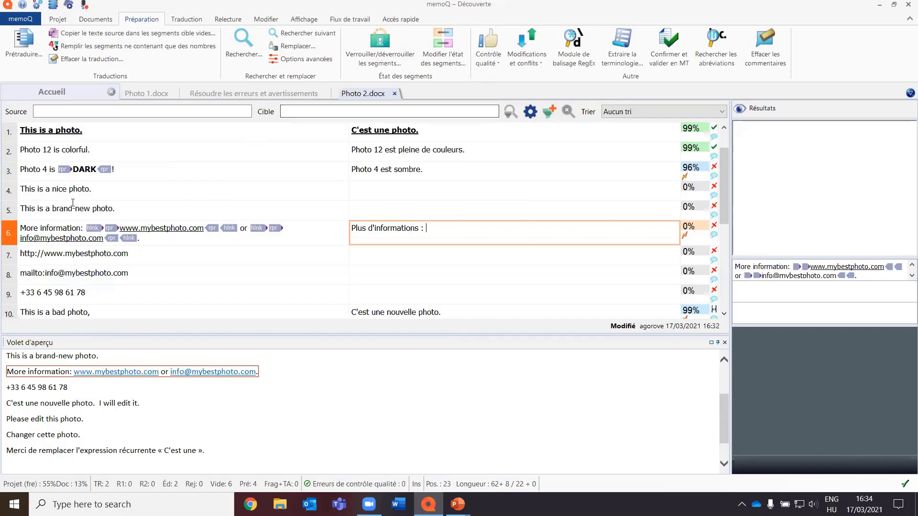
pyautogui.moveTo(87, 228); pyautogui.dragTo(195, 244)
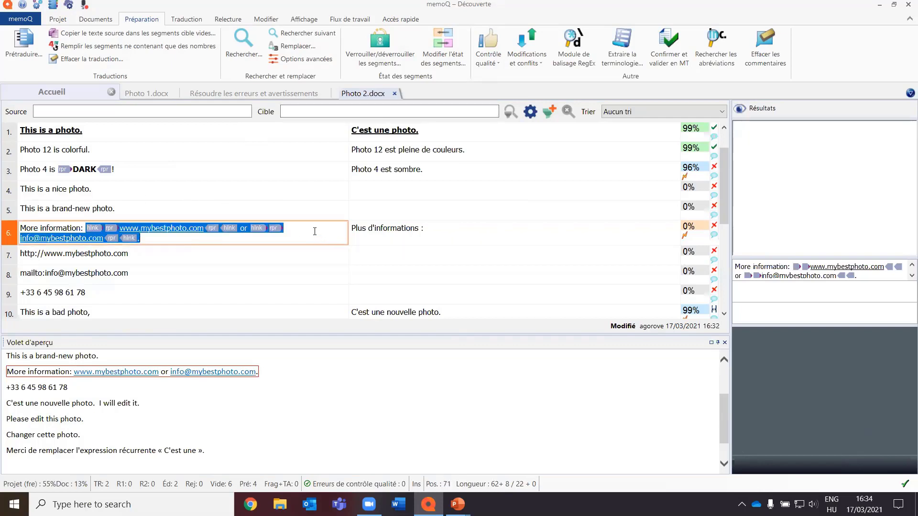
pyautogui.click(536, 231)
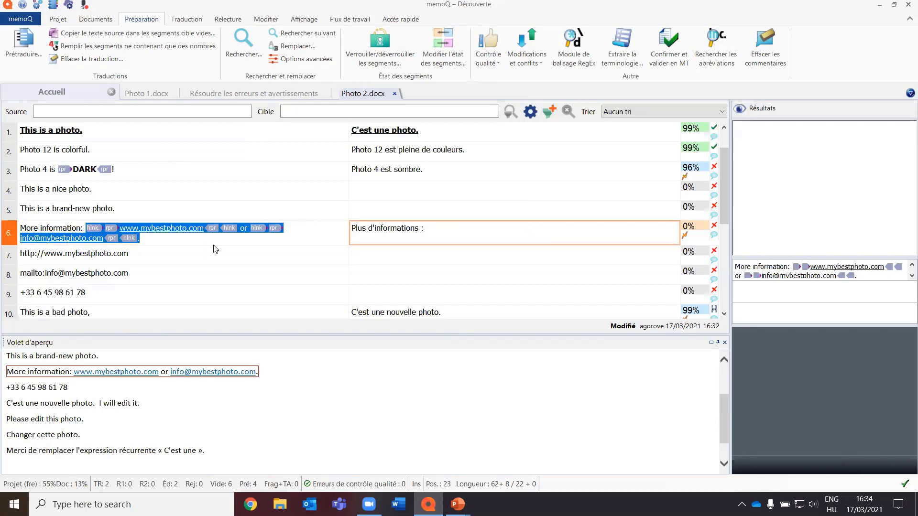
pyautogui.click(154, 233)
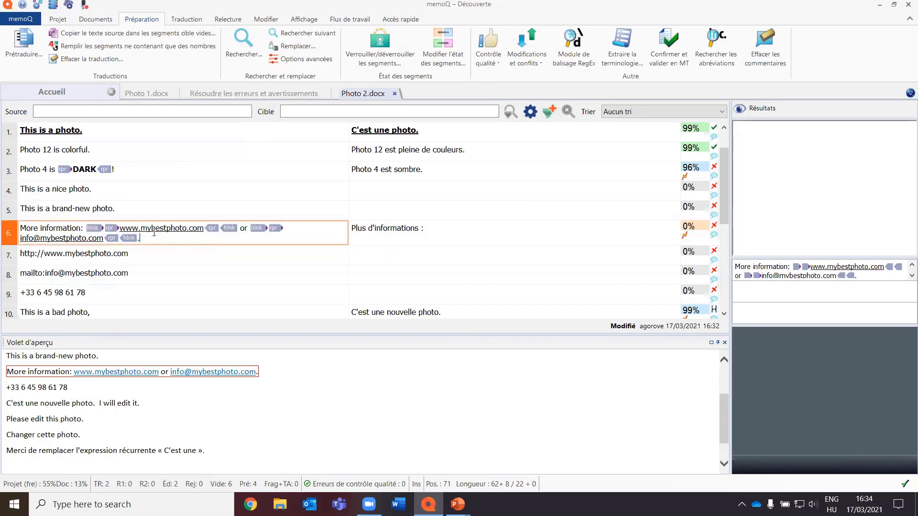
pyautogui.click(493, 224)
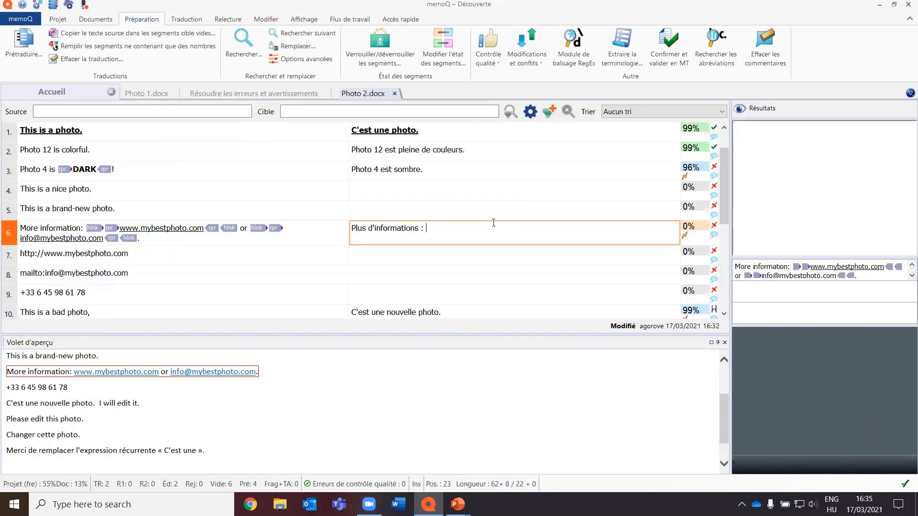
pyautogui.press('ctrl')
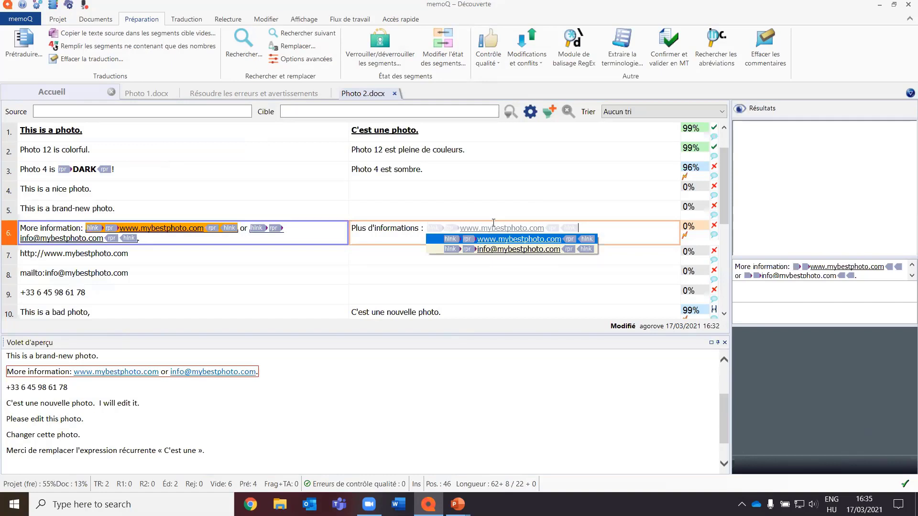
pyautogui.press('Down')
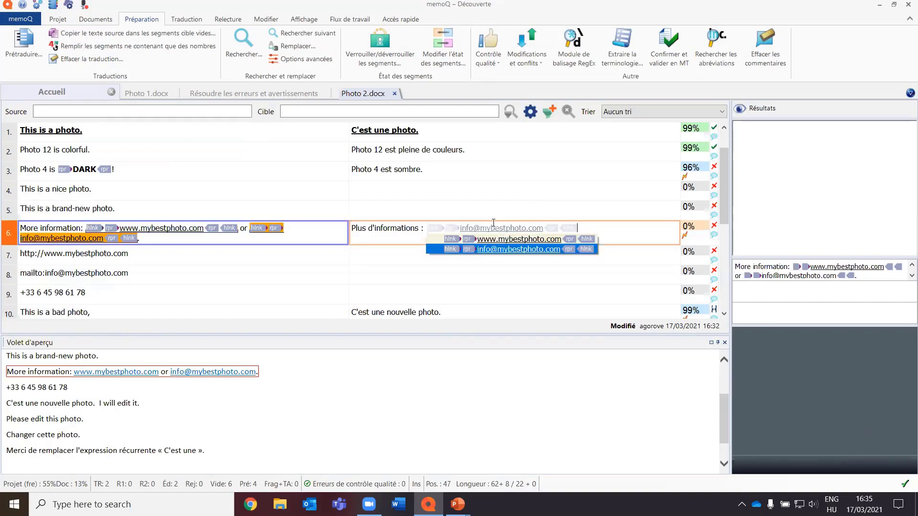
pyautogui.press('Up')
pyautogui.press('Down')
pyautogui.press('Up')
pyautogui.press('Down')
pyautogui.press('Up')
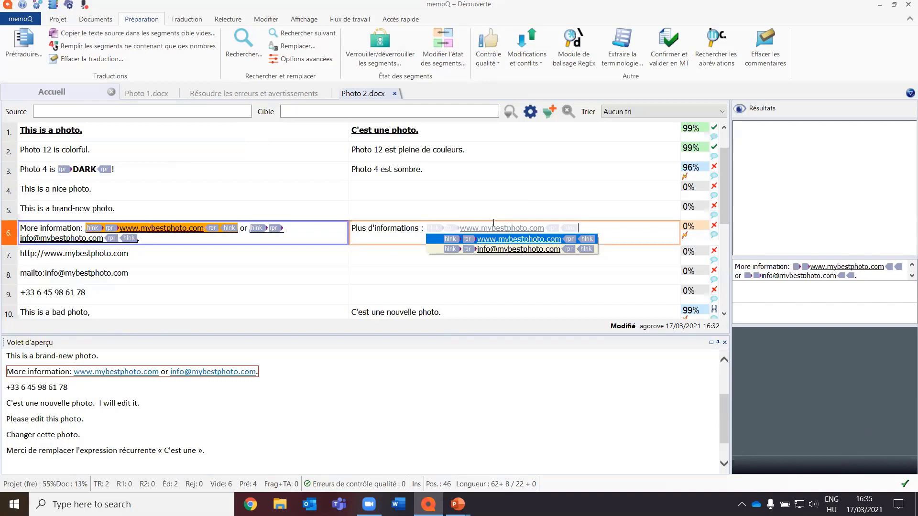
pyautogui.press('Return')
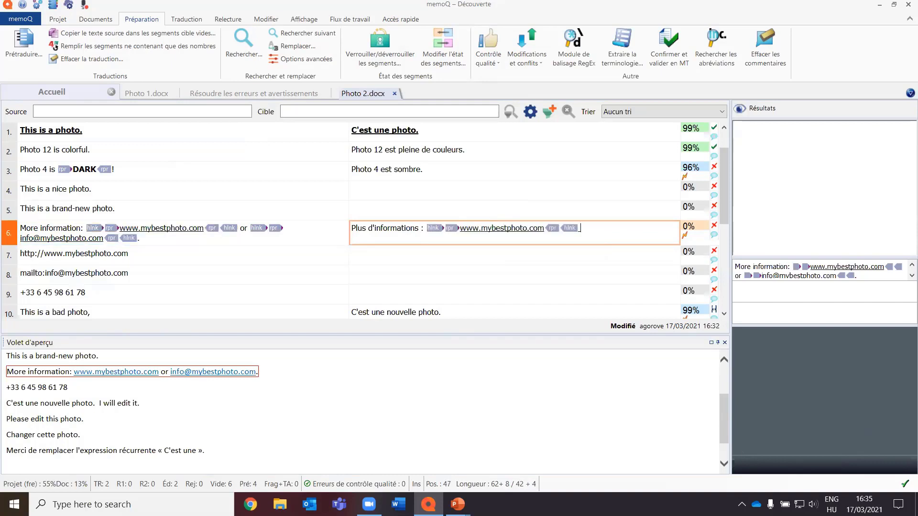
# Step: Complete segment 6's translation with "ou", the tagged e-mail link from the source and a full stop, and confirm the segment
pyautogui.write('ou')
pyautogui.press('super+space')
pyautogui.press('ctrl')
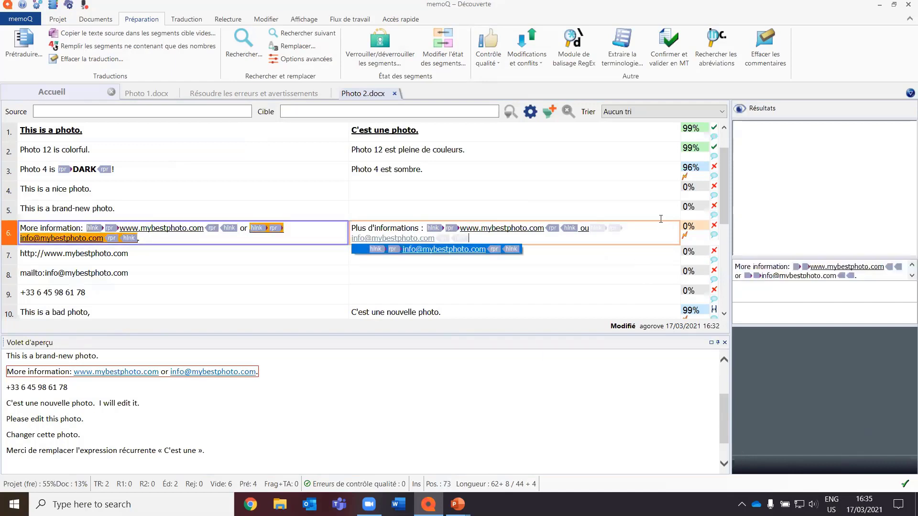
pyautogui.press('Escape')
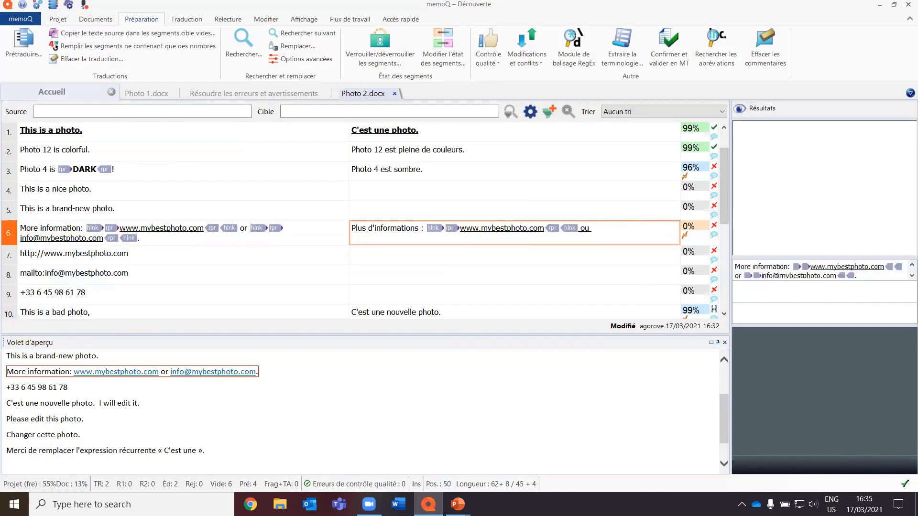
pyautogui.press('ctrl')
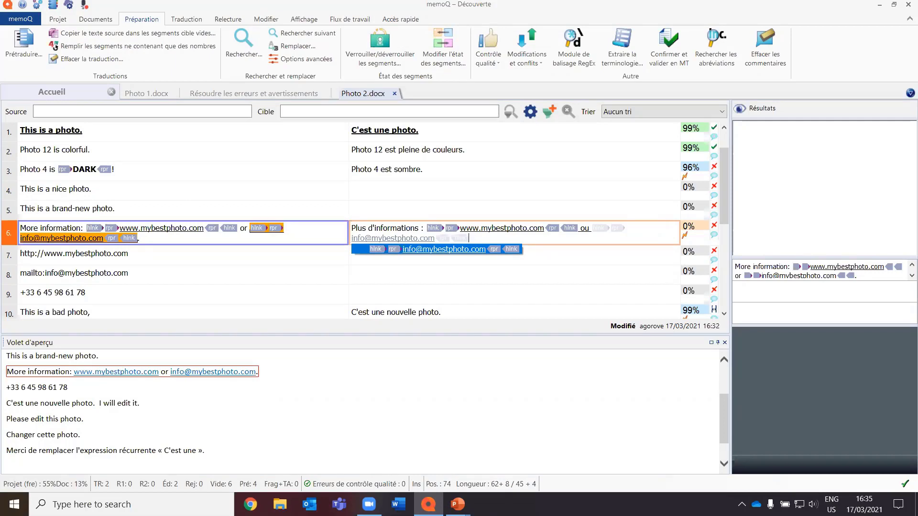
pyautogui.press('Return')
pyautogui.write('.com.')
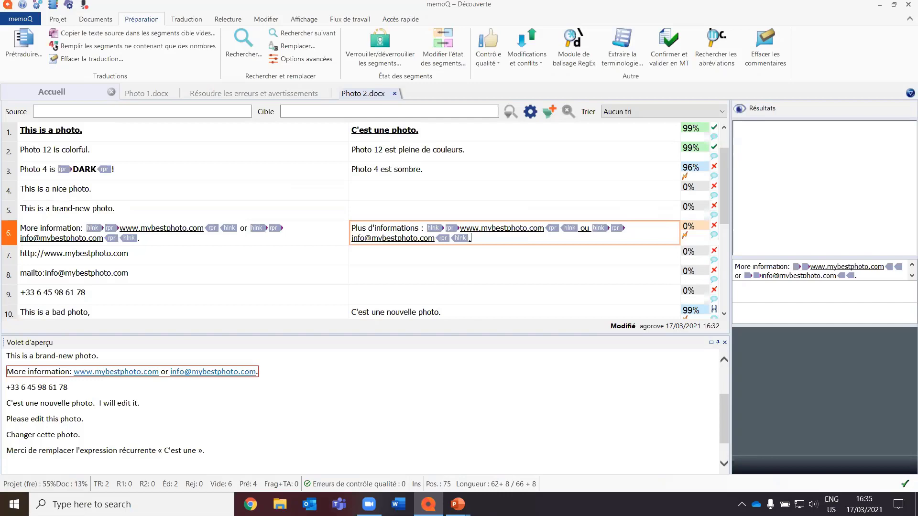
pyautogui.hotkey('ctrl', 'Return')
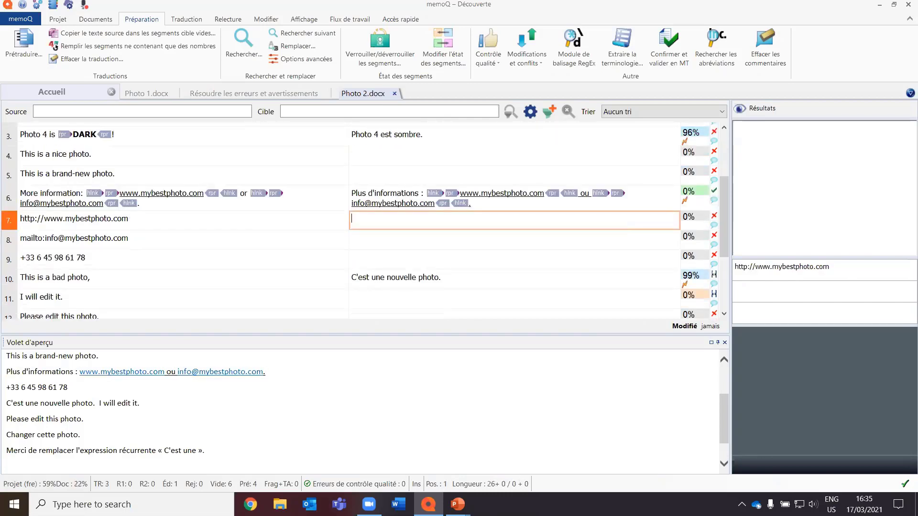
pyautogui.scroll(1, 527, 257)
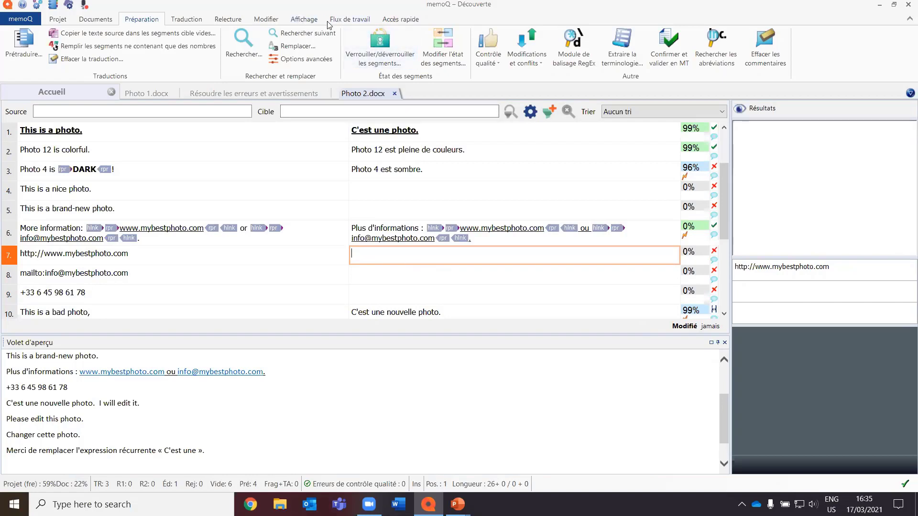
pyautogui.click(386, 20)
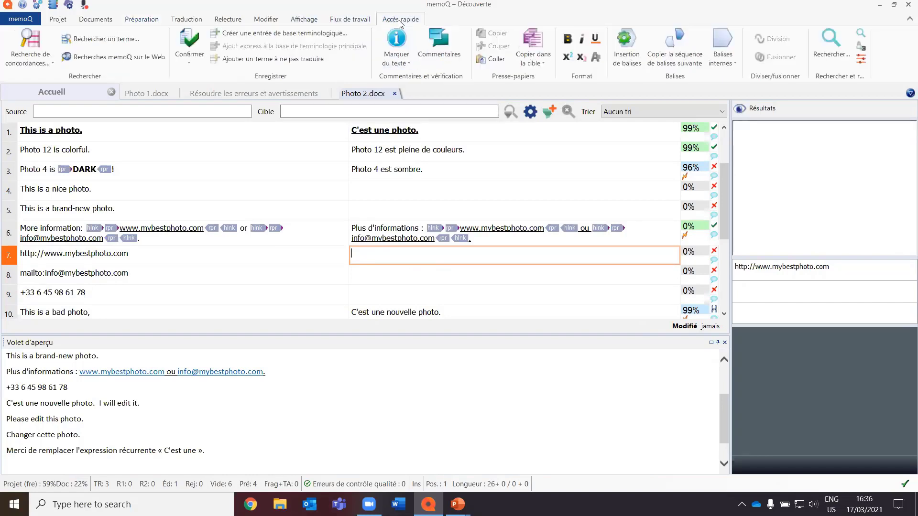
pyautogui.click(544, 66)
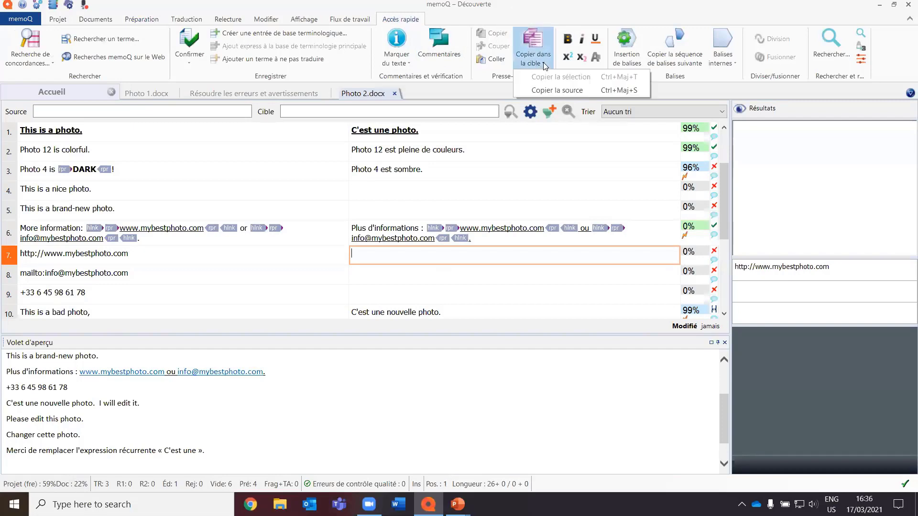
pyautogui.click(549, 90)
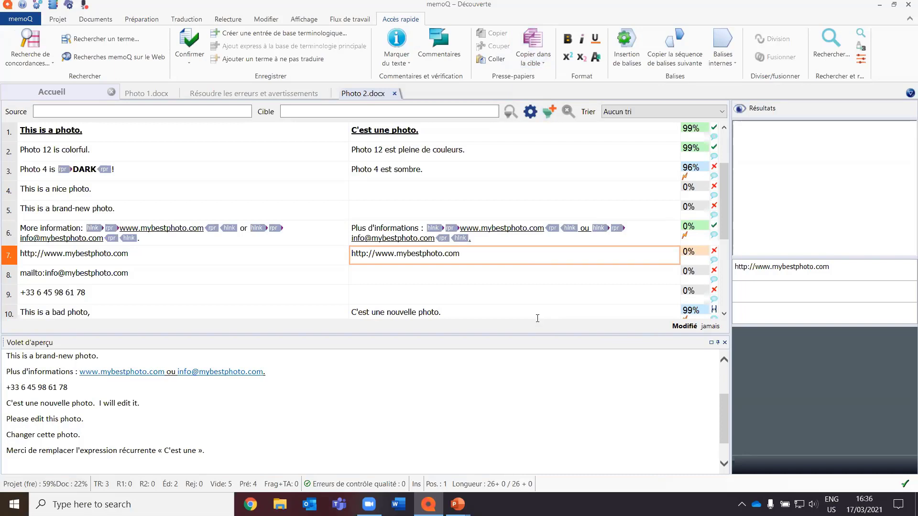
pyautogui.hotkey('ctrl', 'Return')
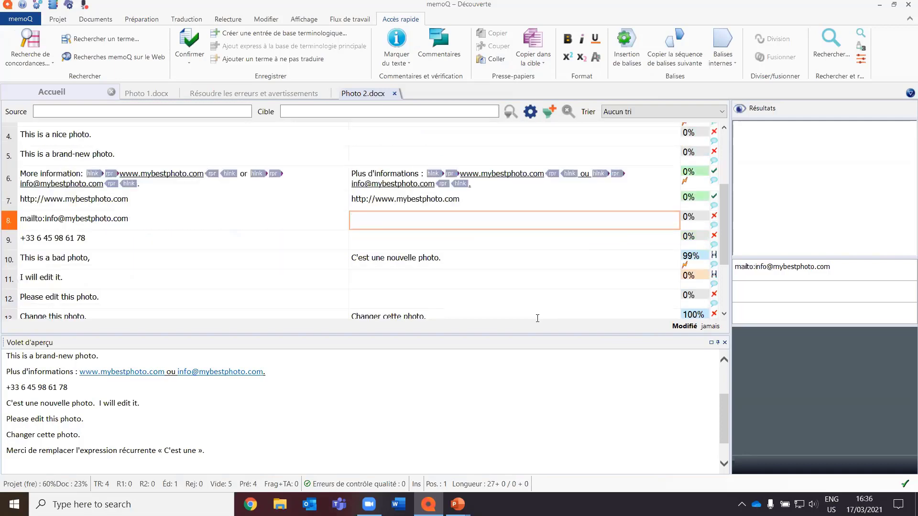
# Step: Activate segment 2's translation in Photo 2.docx and turn on change tracking for the review
pyautogui.scroll(3, 504, 311)
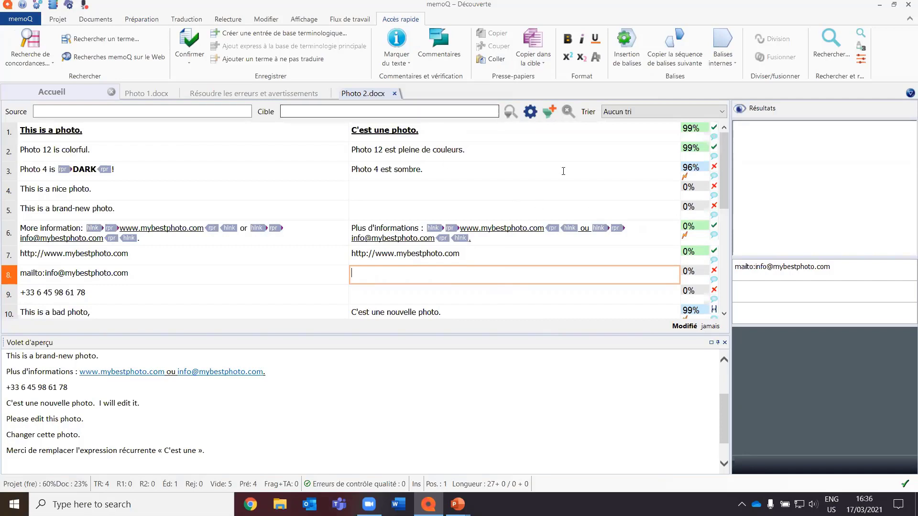
pyautogui.click(554, 155)
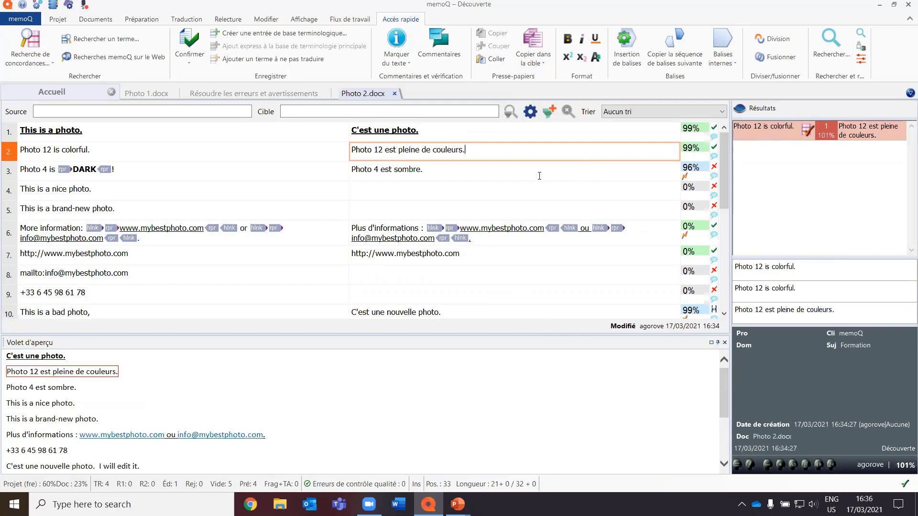
pyautogui.click(232, 19)
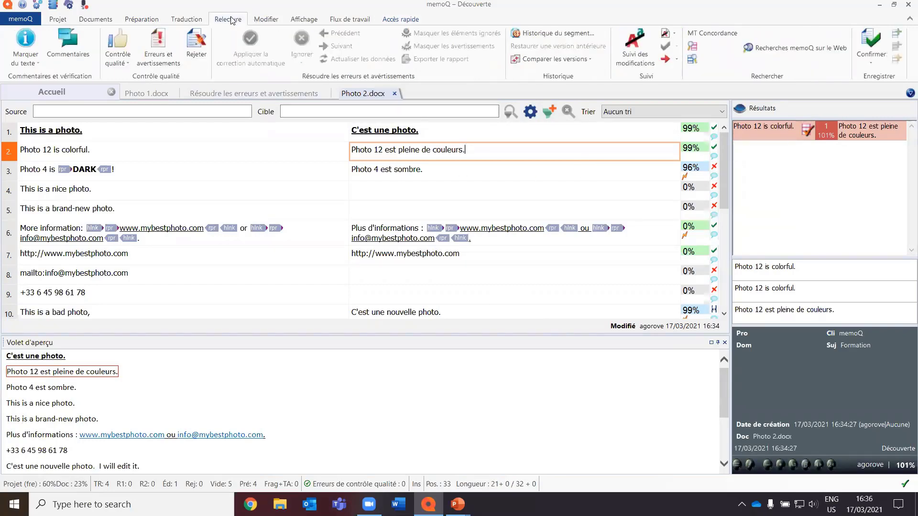
pyautogui.click(644, 41)
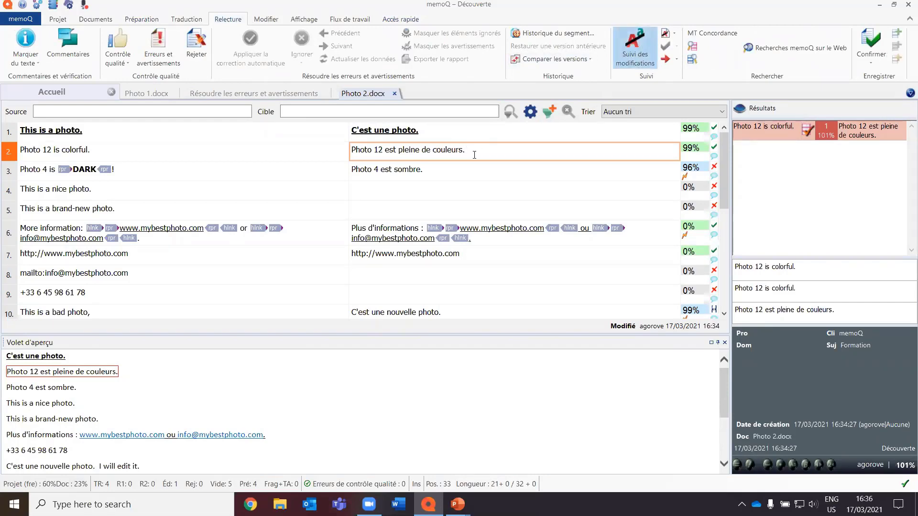
# Step: Replace "pleine de couleurs" with "colorée" in segment 2's translation and confirm the segment
pyautogui.moveTo(399, 150); pyautogui.dragTo(464, 150)
pyautogui.write('colro')
pyautogui.press('BackSpace')
pyautogui.press('BackSpace')
pyautogui.write('or;')
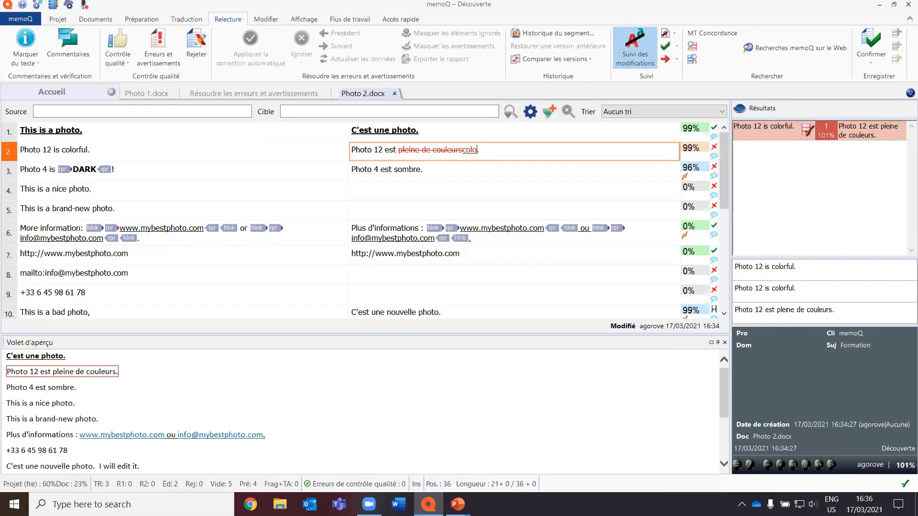
pyautogui.press('BackSpace')
pyautogui.press('super+space')
pyautogui.write('ée')
pyautogui.hotkey('ctrl', 'Return')
pyautogui.click(565, 158)
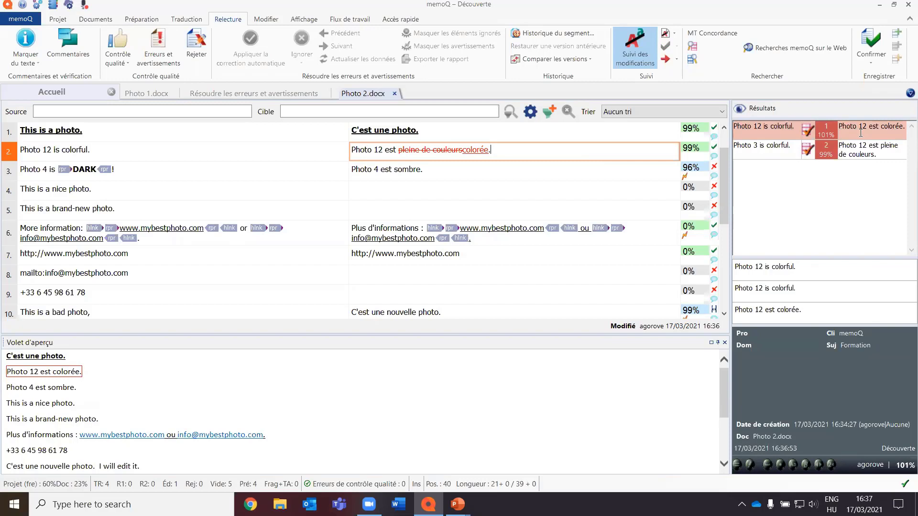
# Step: Switch the confirmation role to Relecteur 1 and confirm segment 3's translation in that role
pyautogui.click(388, 19)
pyautogui.click(191, 65)
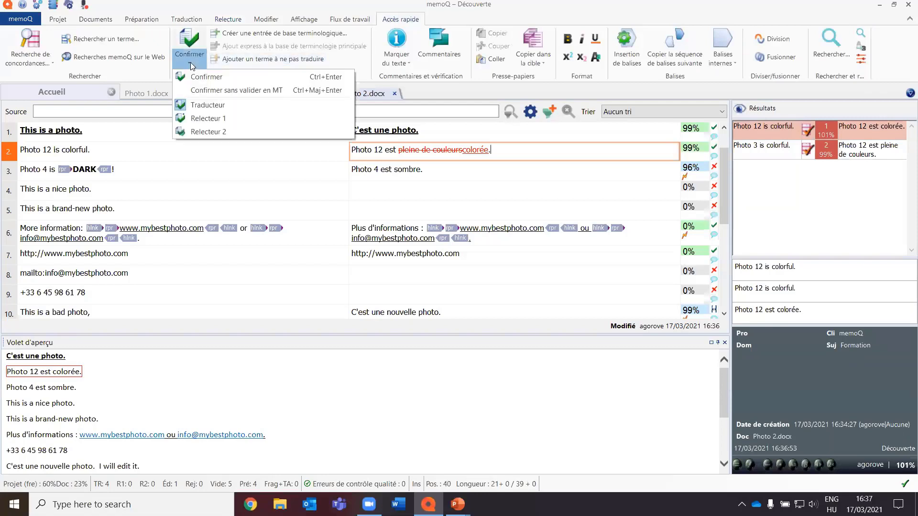
pyautogui.click(236, 120)
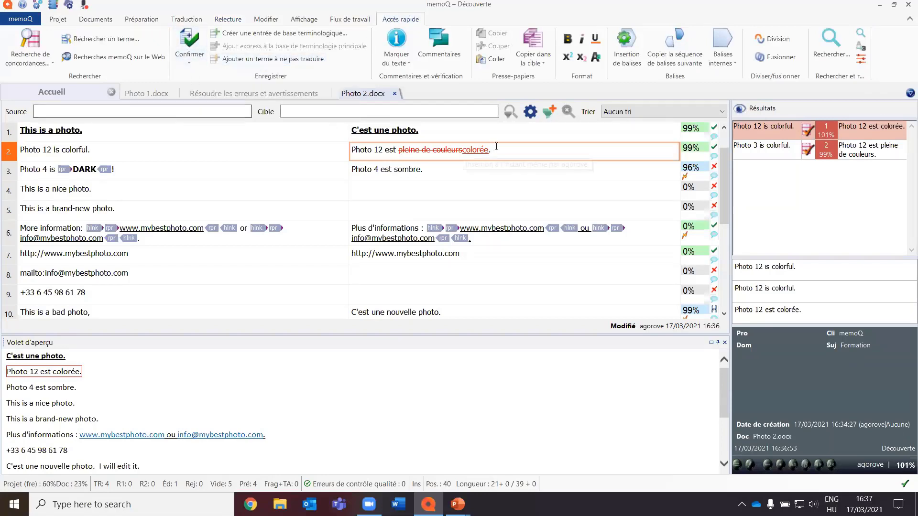
pyautogui.click(507, 132)
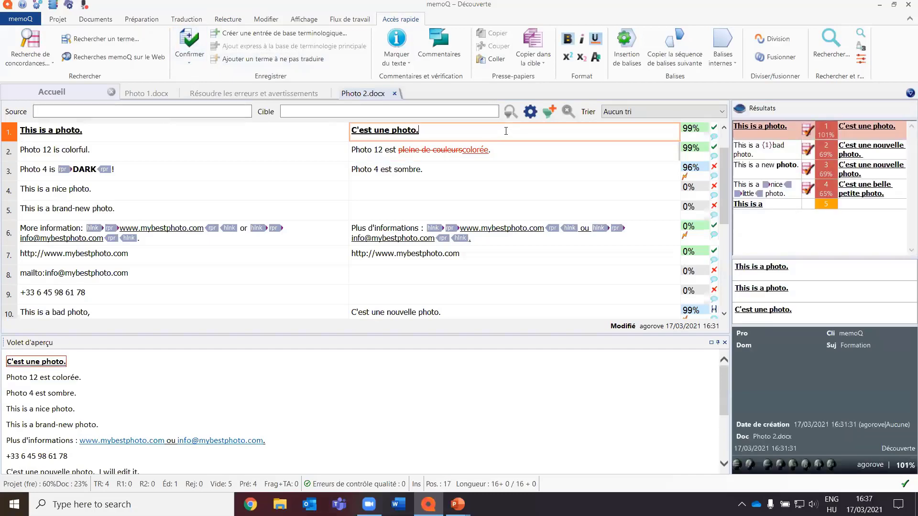
pyautogui.rightClick(507, 133)
pyautogui.click(434, 167)
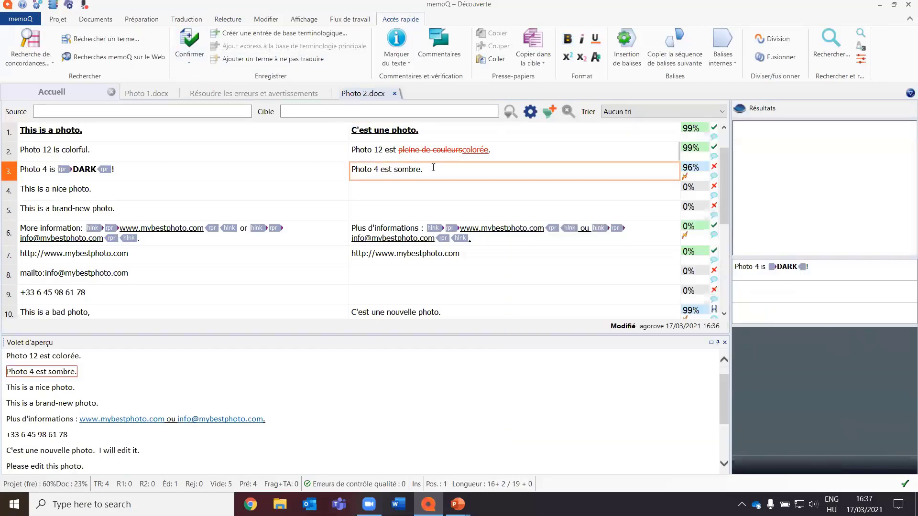
pyautogui.hotkey('ctrl', 'Return')
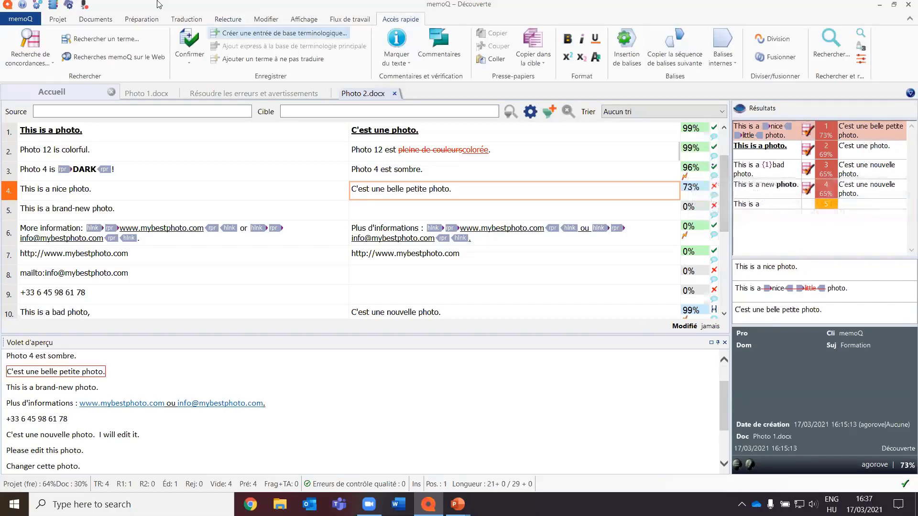
# Step: Switch the confirmation role to Relecteur 2 and confirm segment 1's translation in that role
pyautogui.click(190, 64)
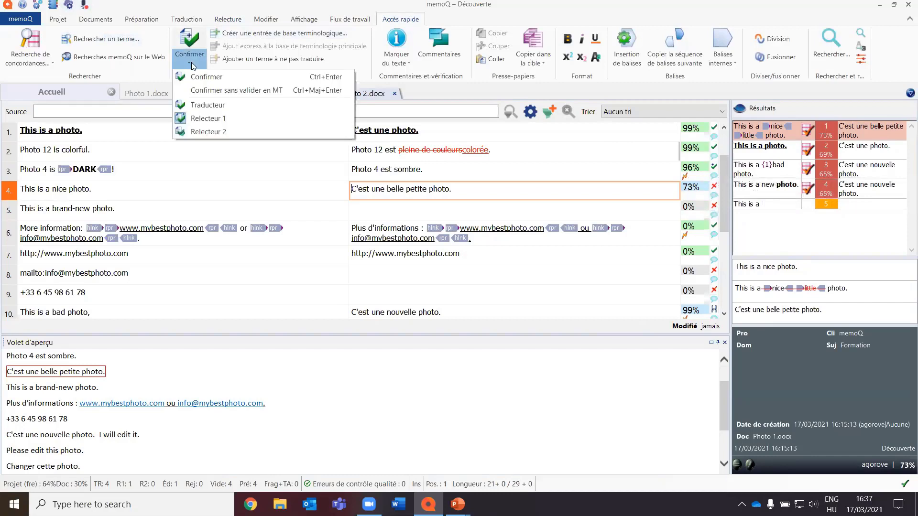
pyautogui.click(271, 133)
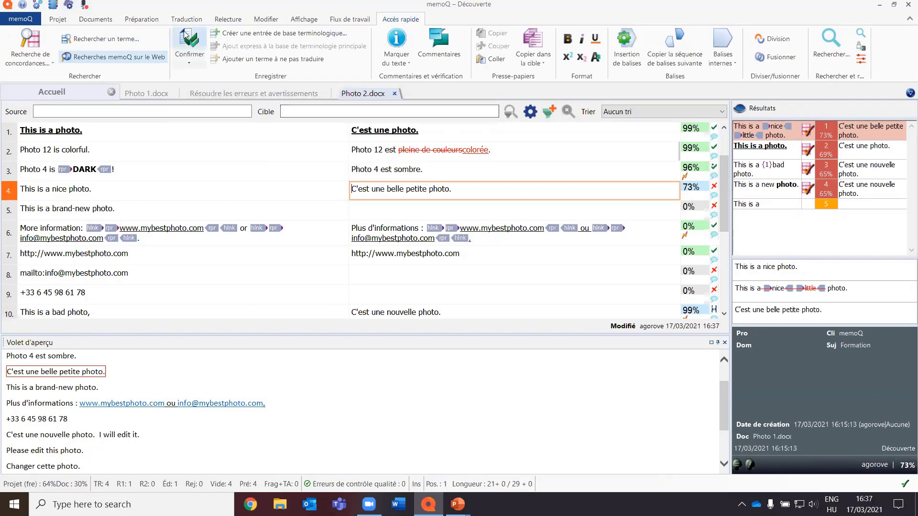
pyautogui.click(483, 136)
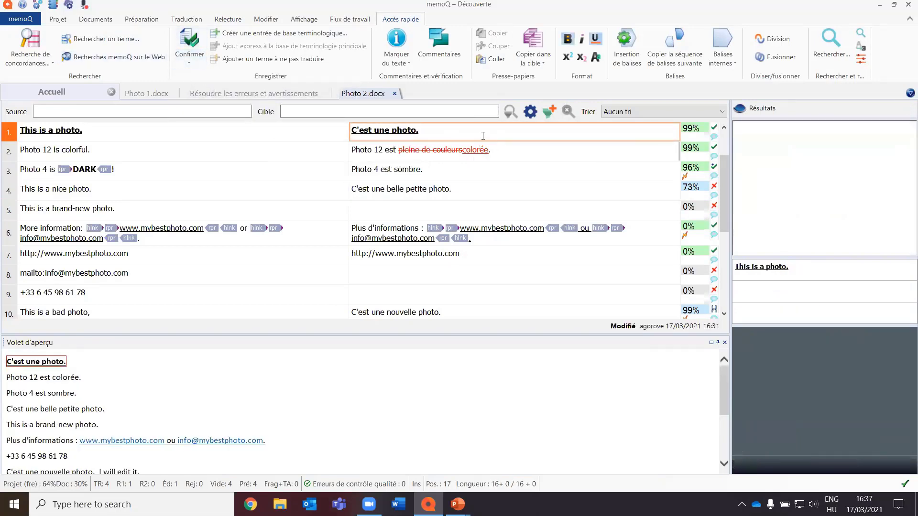
pyautogui.hotkey('ctrl', 'Return')
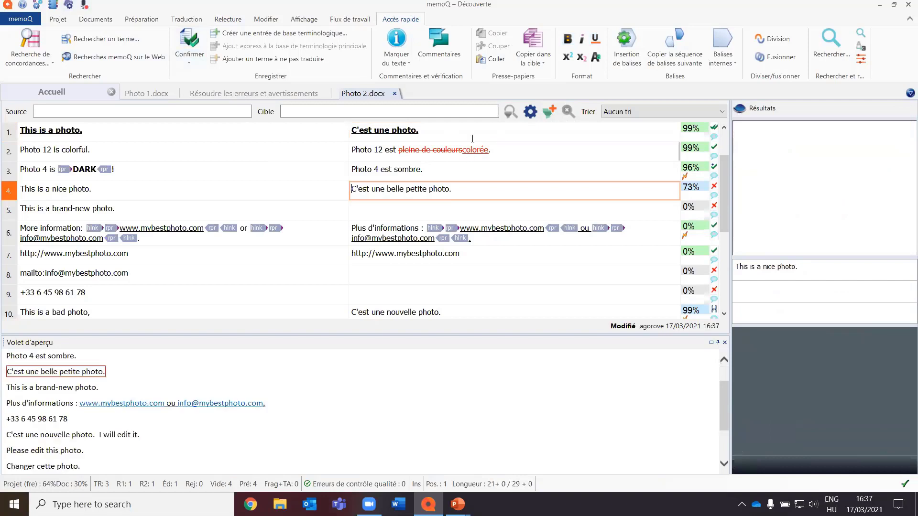
# Step: Set the confirmation role back to Traducteur
pyautogui.click(656, 139)
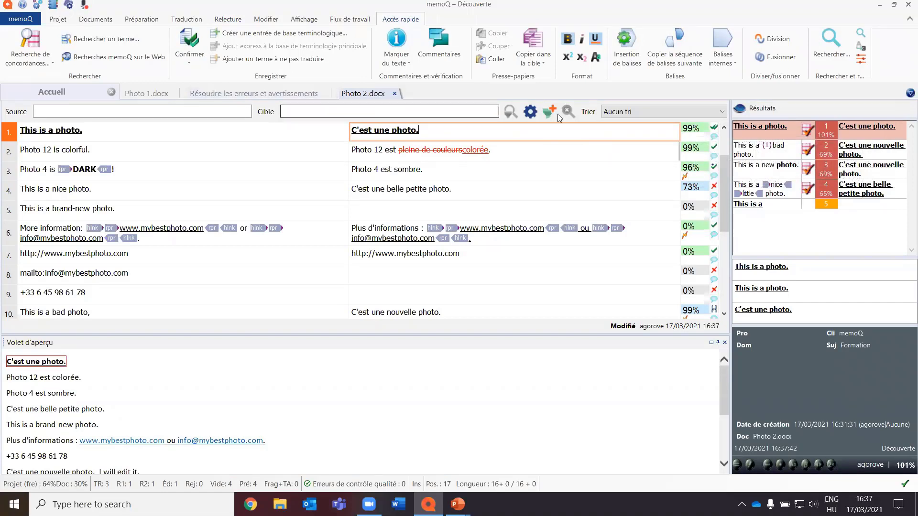
pyautogui.click(190, 64)
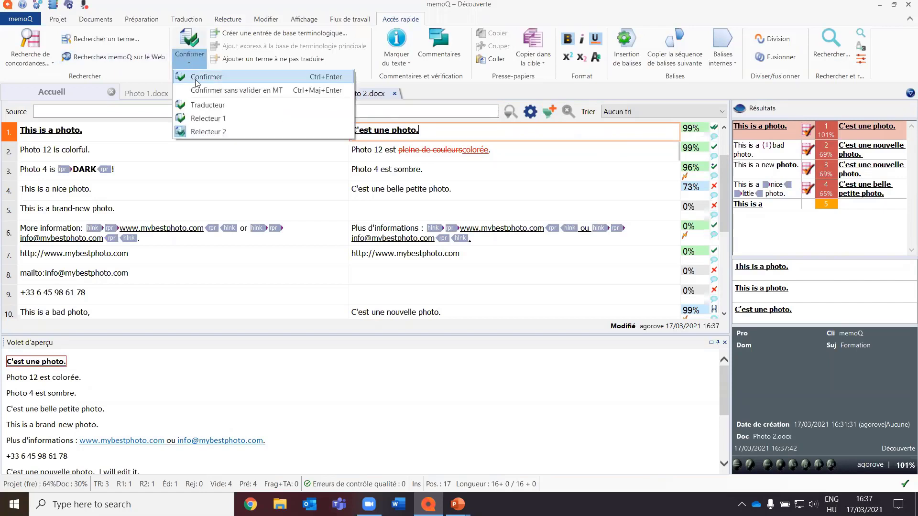
pyautogui.click(205, 106)
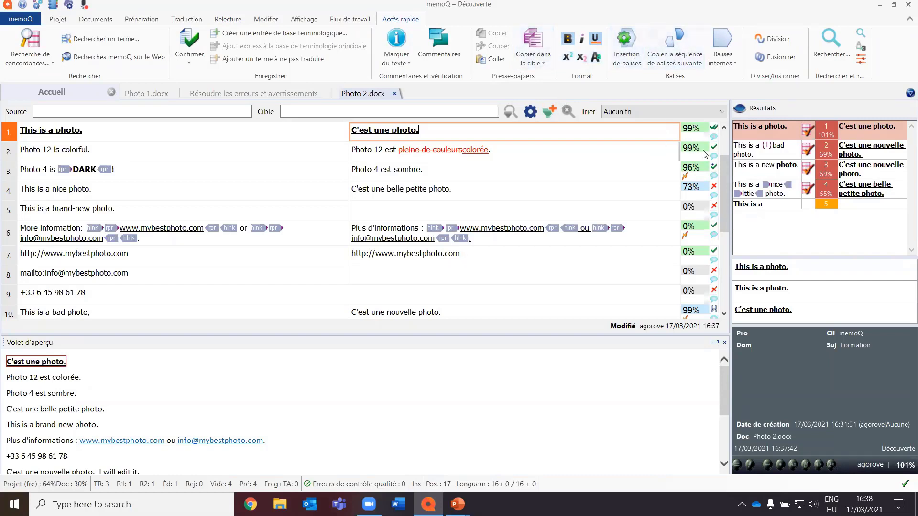
# Step: Add the note "Commentaire" to segment 6, with severity Information and applied to the target
pyautogui.click(627, 171)
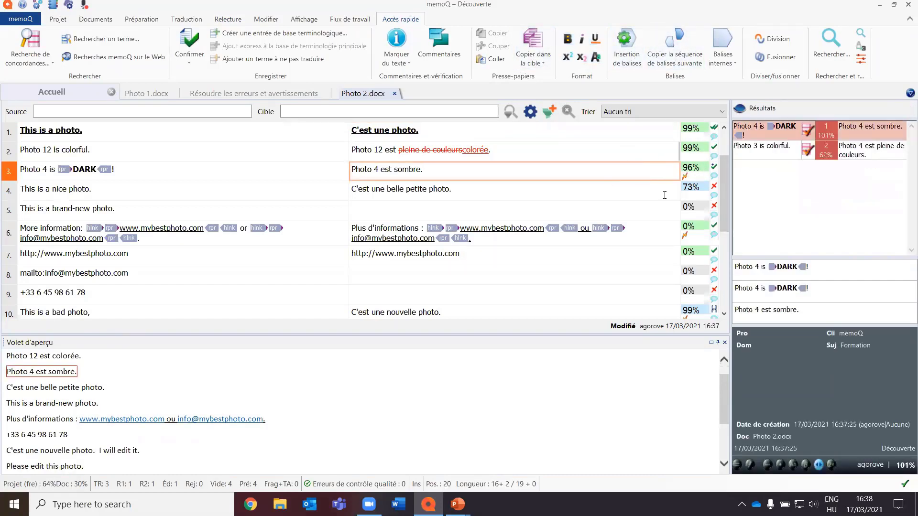
pyautogui.click(666, 238)
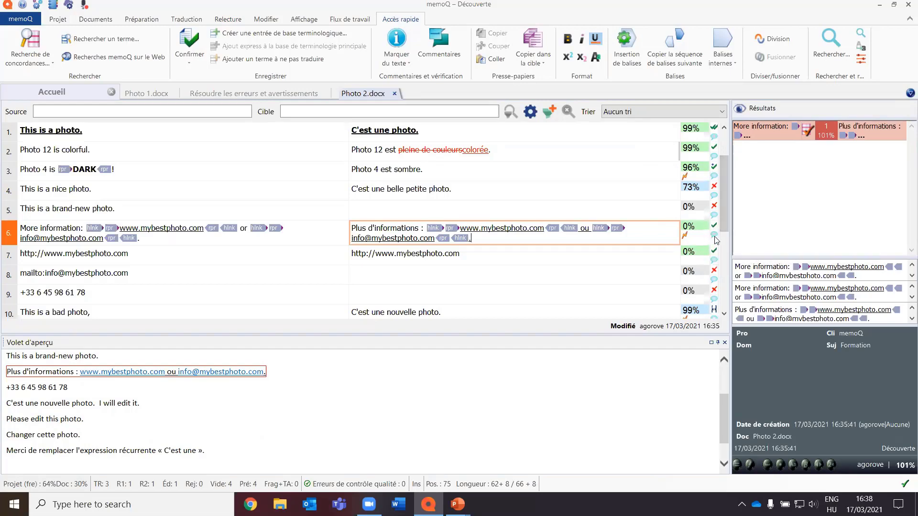
pyautogui.click(714, 235)
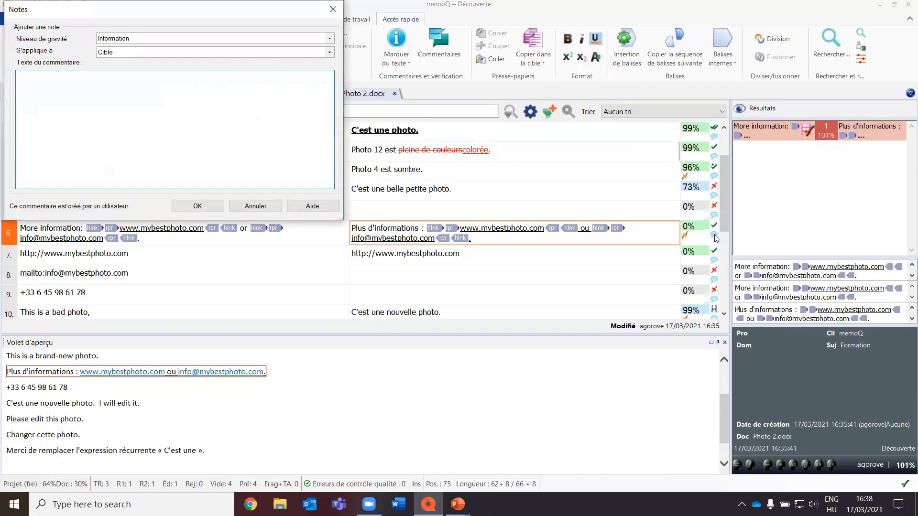
pyautogui.write('Commentaire')
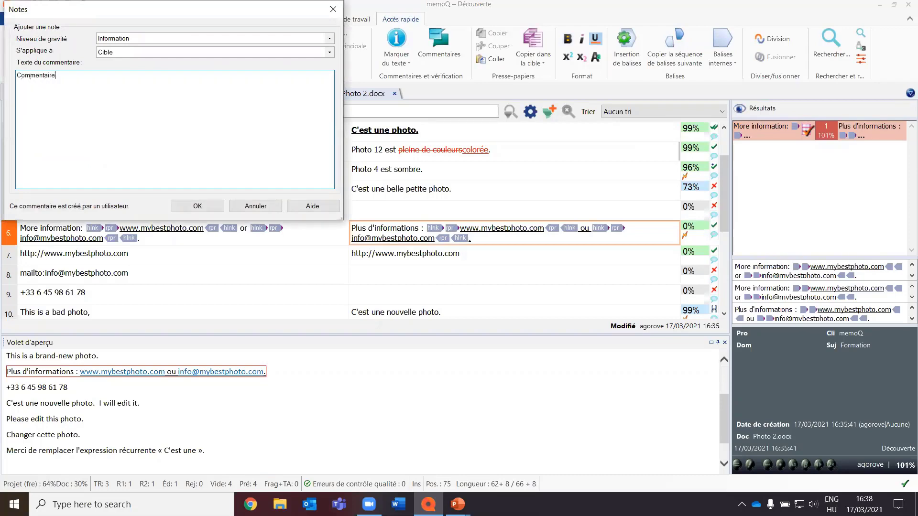
pyautogui.click(208, 206)
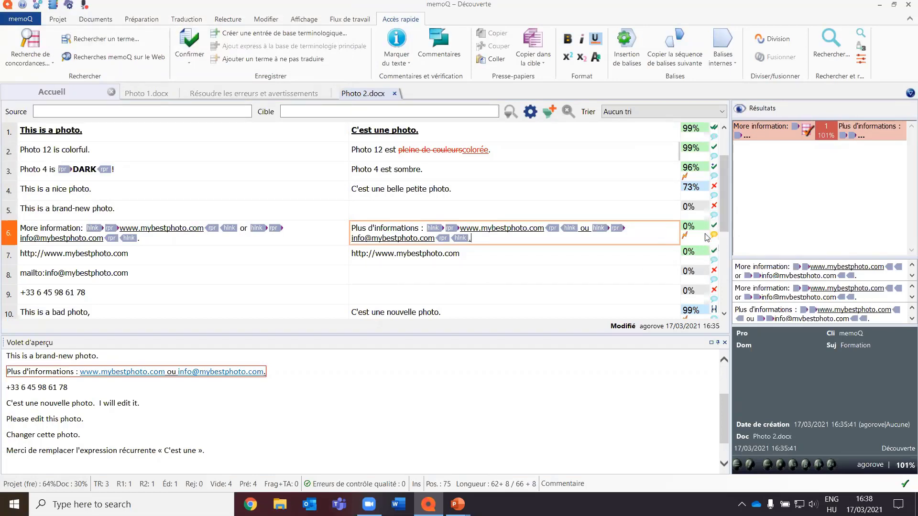
# Step: Reopen segment 6's notes to review the existing comment and close them without adding anything
pyautogui.moveTo(716, 234)
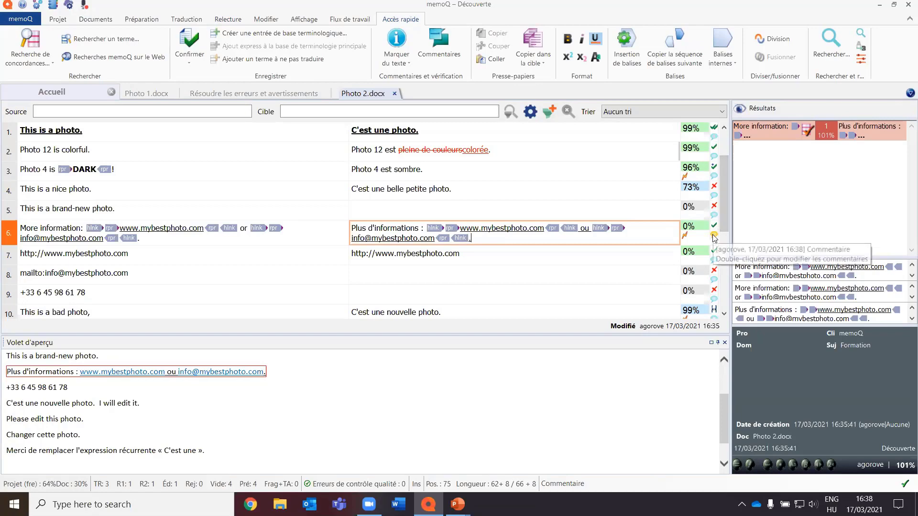
pyautogui.doubleClick(714, 236)
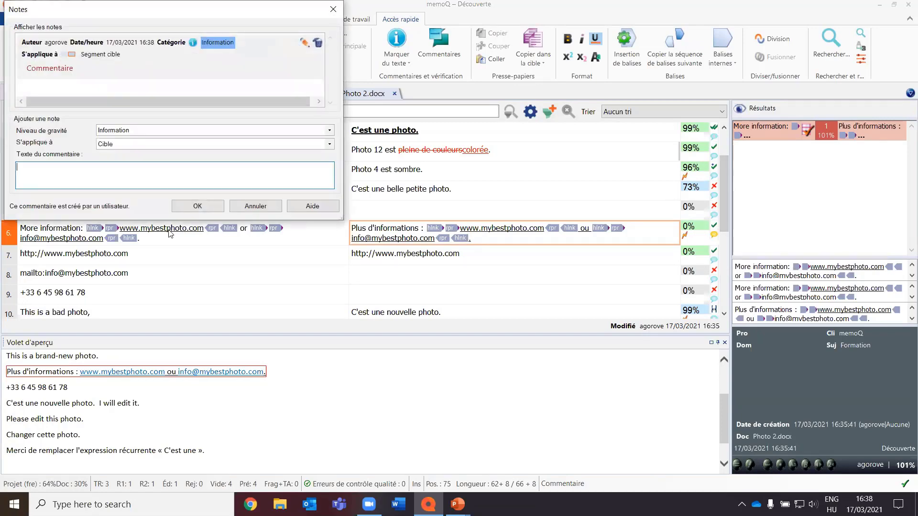
pyautogui.click(254, 207)
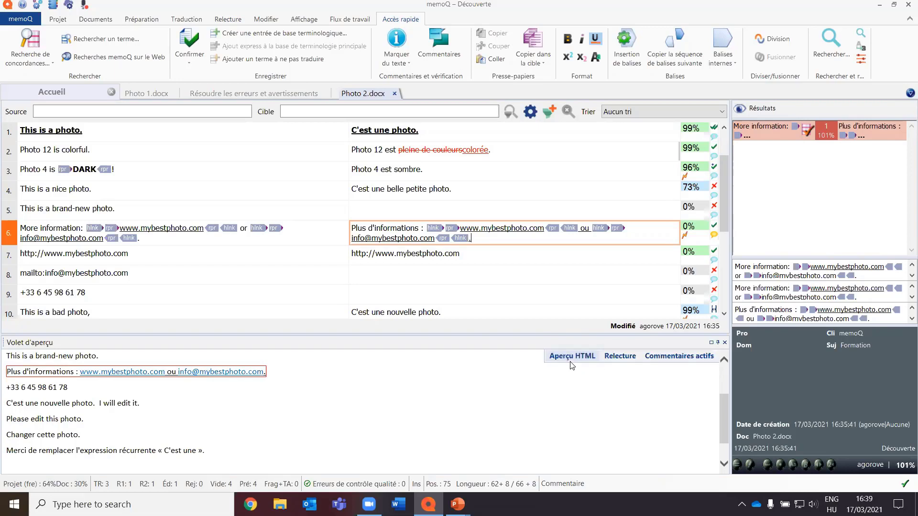
# Step: View segment 6's active comments and its quality control warnings, and return to the HTML preview
pyautogui.click(666, 360)
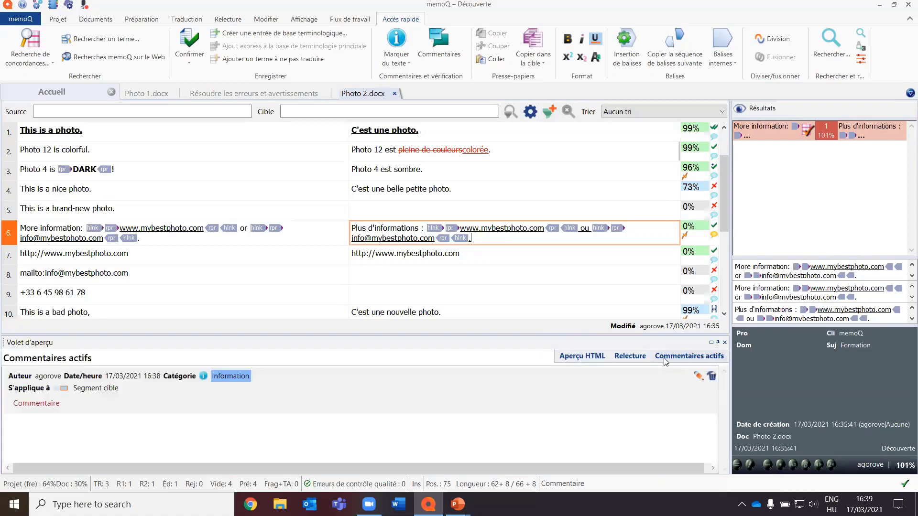
pyautogui.click(628, 360)
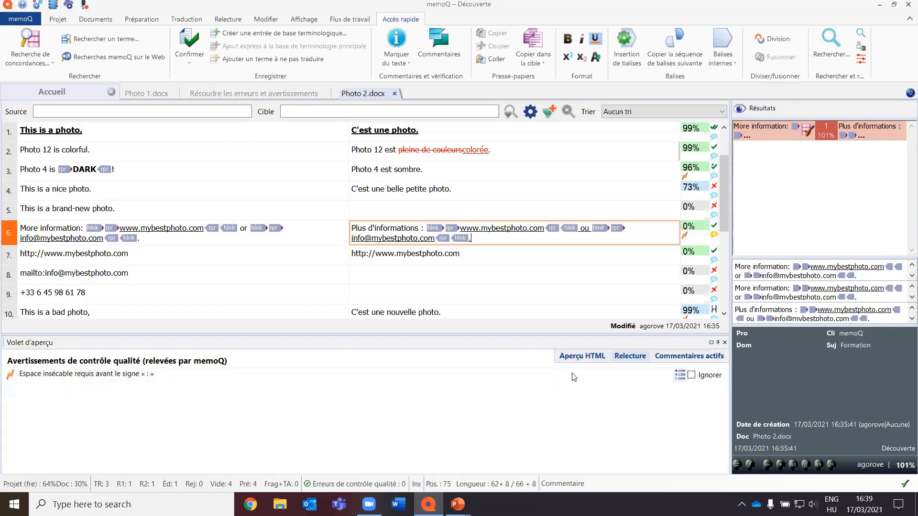
pyautogui.click(590, 357)
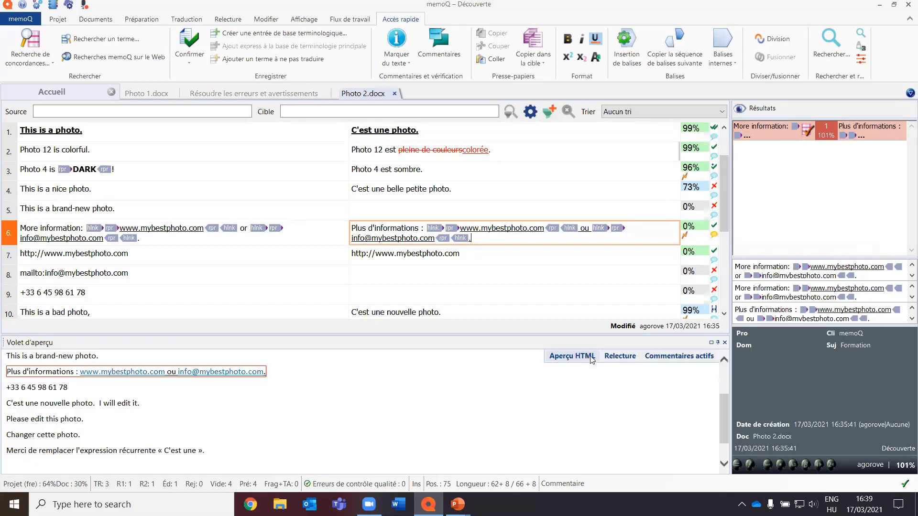
pyautogui.moveTo(699, 366)
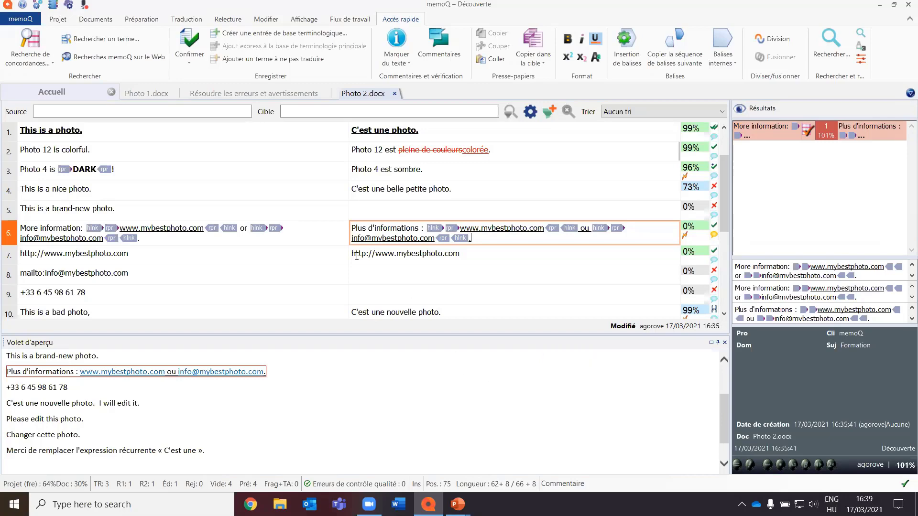
# Step: Check which term bases are assigned to the Découverte project
pyautogui.click(148, 187)
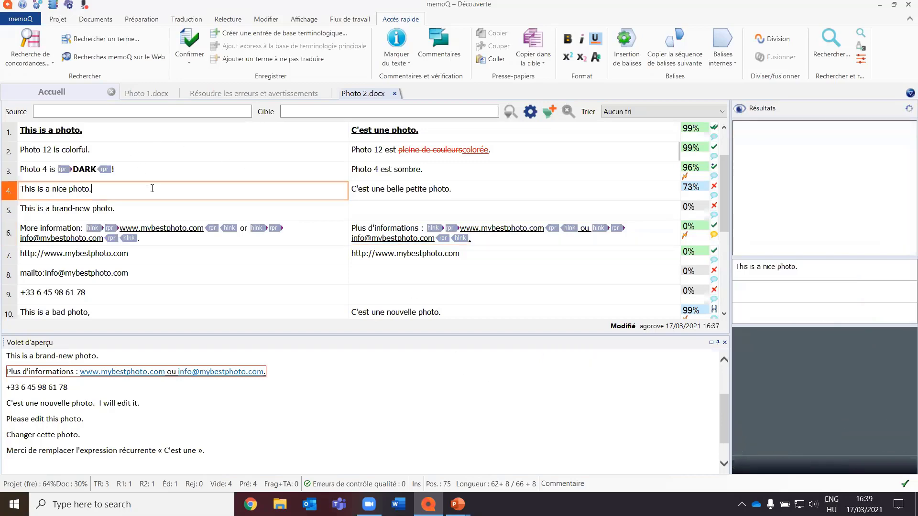
pyautogui.click(50, 93)
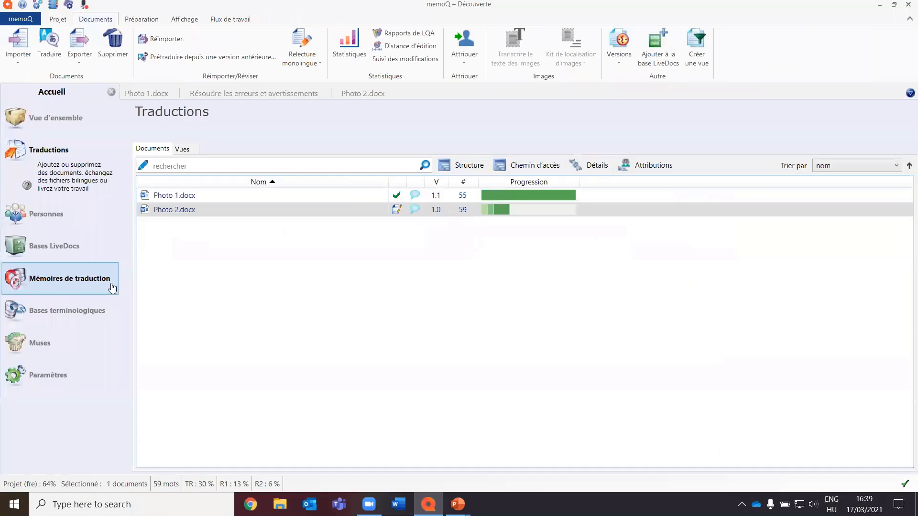
pyautogui.click(52, 313)
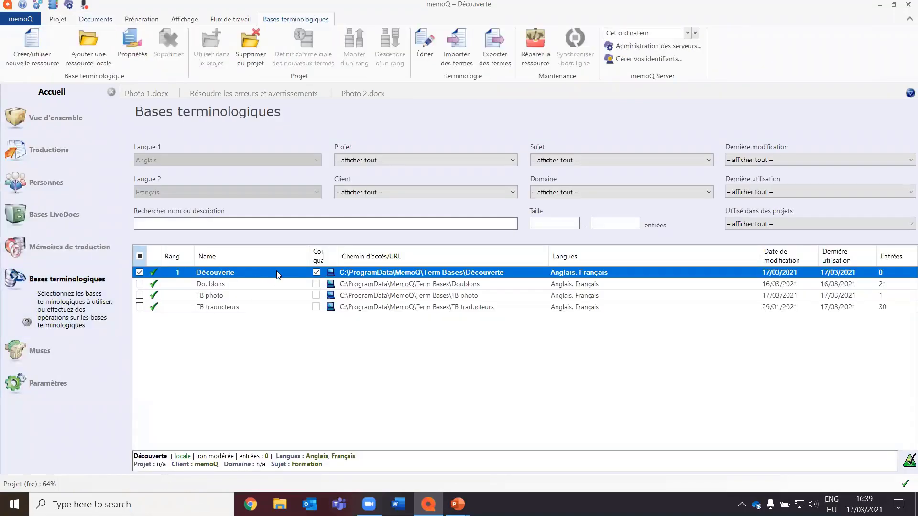
# Step: In Photo 2.docx, add the pair "photo" – "photo" from segment 4 directly to the primary term base
pyautogui.click(352, 95)
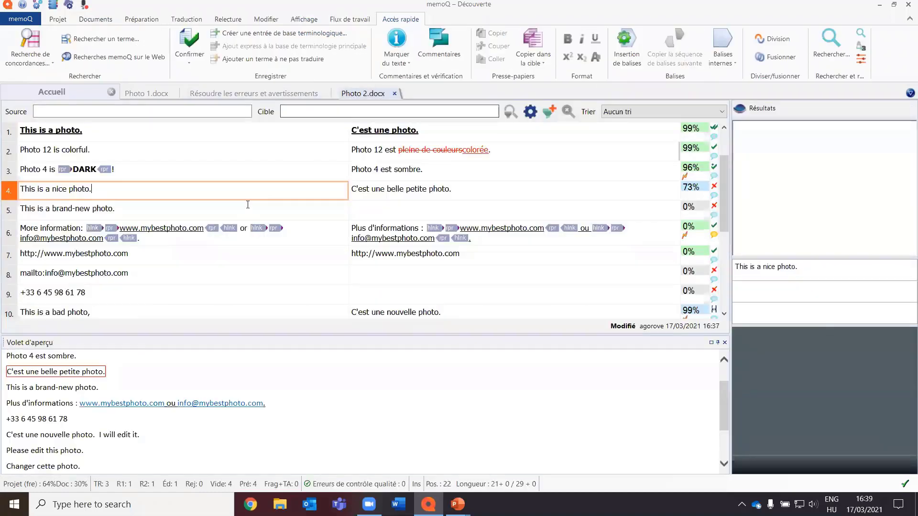
pyautogui.moveTo(70, 190); pyautogui.dragTo(89, 188)
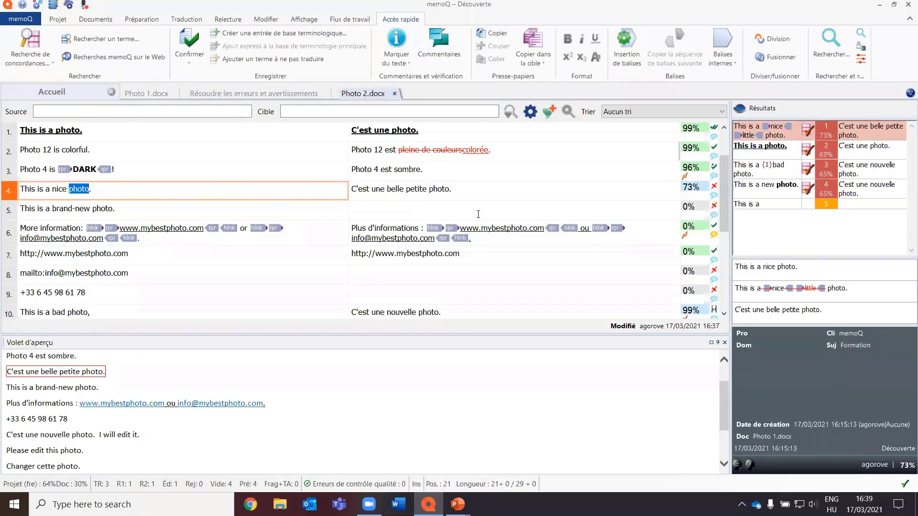
pyautogui.doubleClick(440, 189)
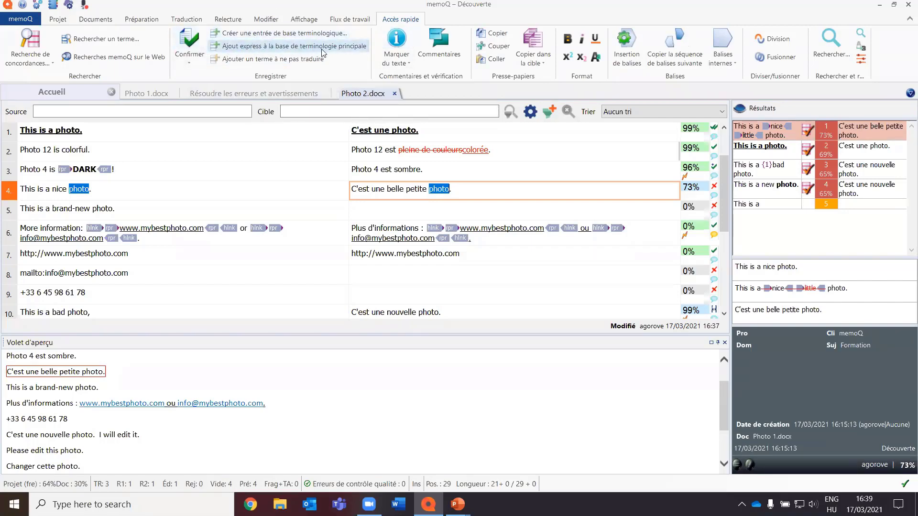
pyautogui.click(340, 46)
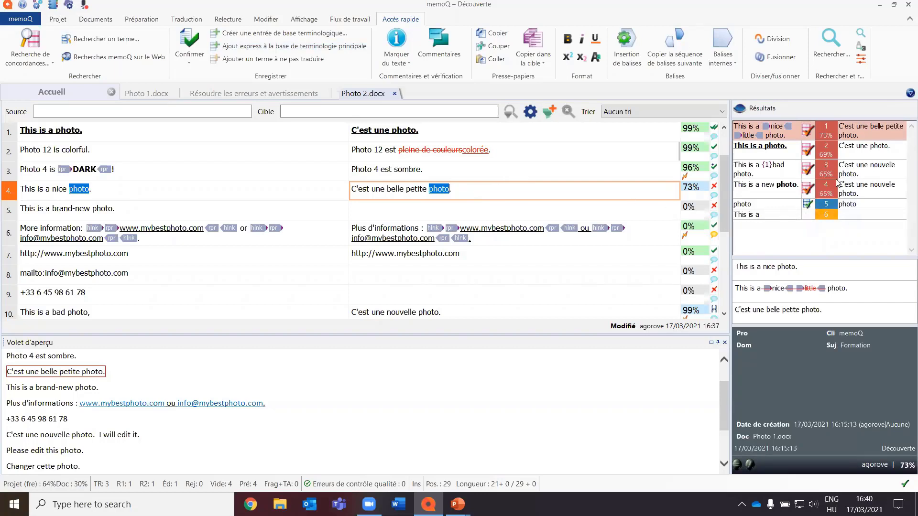
# Step: Edit the new "photo" entry of the Découverte term base and add "image" as a second French term
pyautogui.click(870, 206)
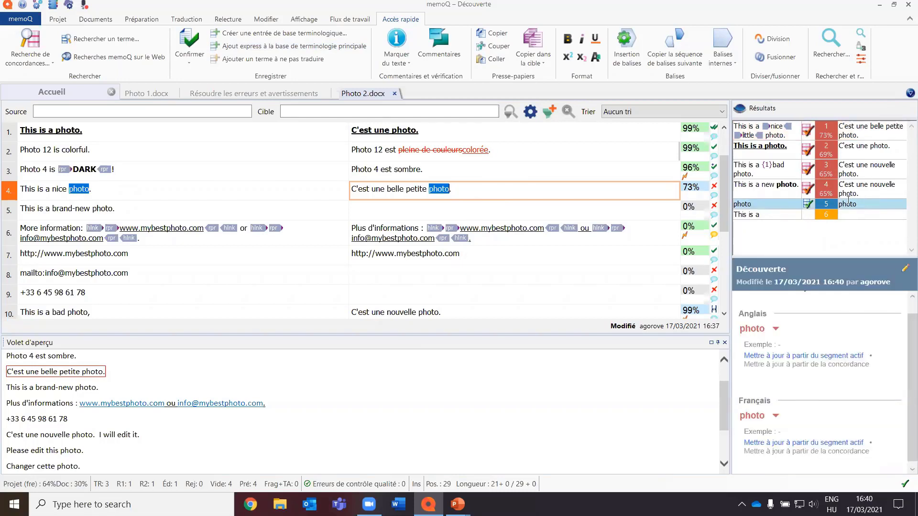
pyautogui.click(906, 271)
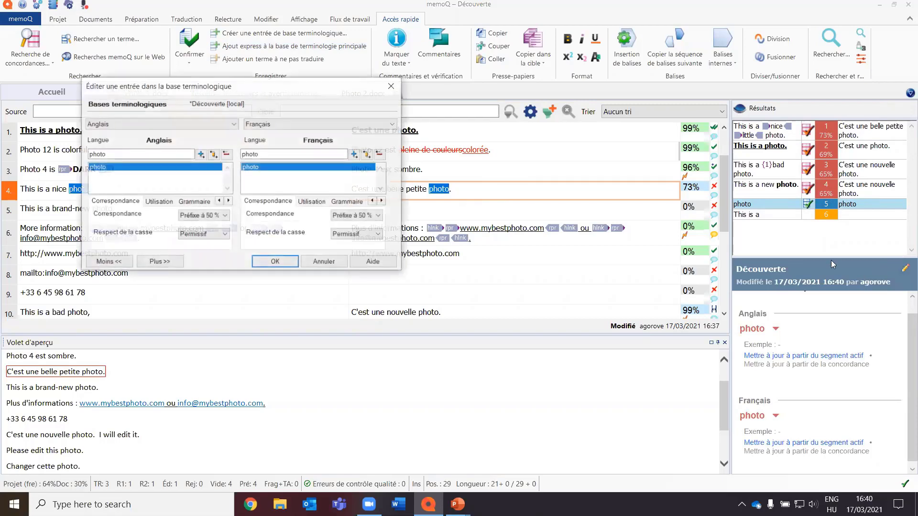
pyautogui.moveTo(278, 154); pyautogui.dragTo(211, 155)
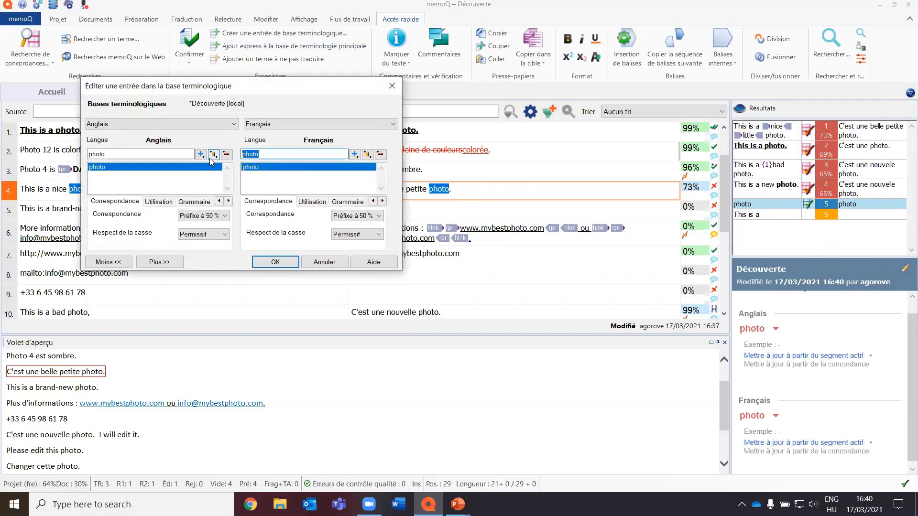
pyautogui.write('image')
pyautogui.doubleClick(303, 154)
pyautogui.click(355, 155)
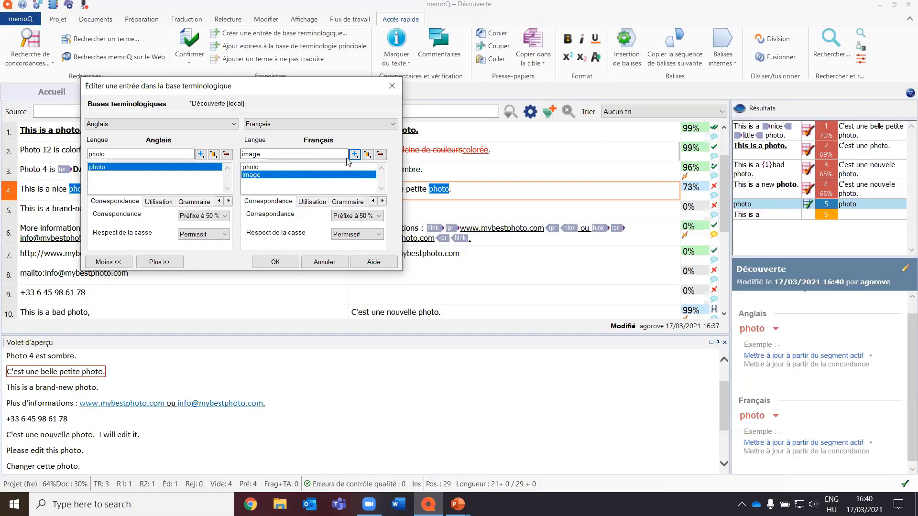
# Step: Mark the French term "image" as forbidden, save the entry and inspect its result for segment 4
pyautogui.doubleClick(264, 155)
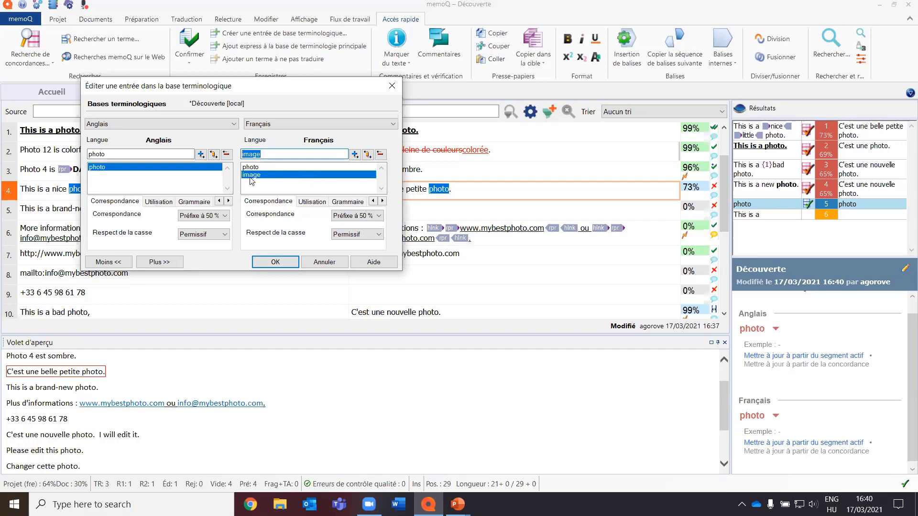
pyautogui.click(304, 200)
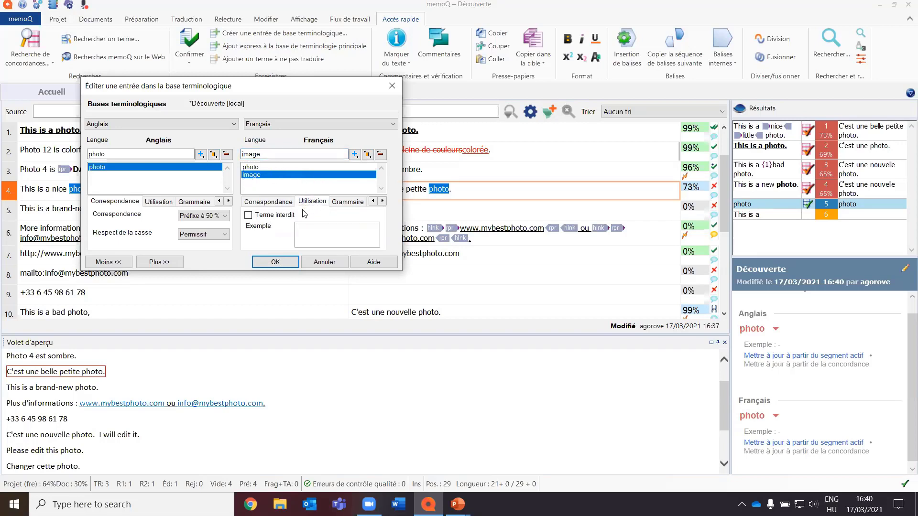
pyautogui.click(267, 215)
pyautogui.click(275, 263)
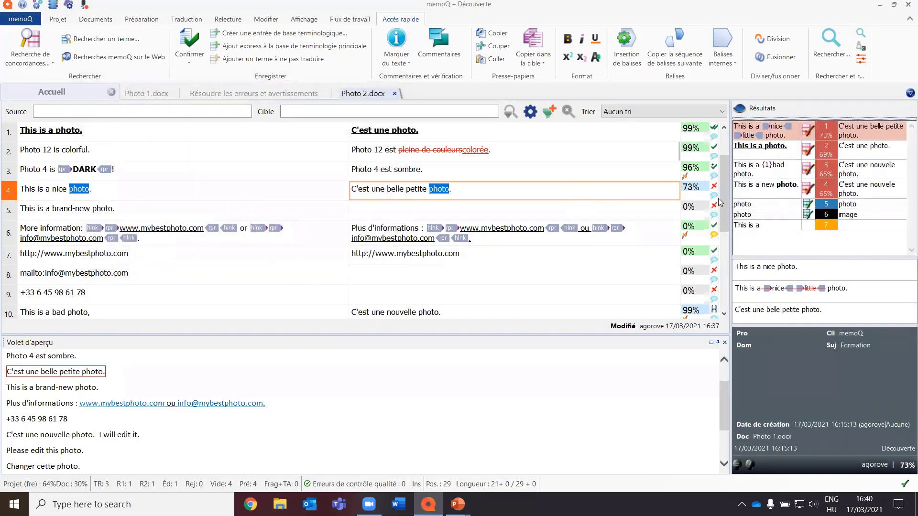
pyautogui.click(525, 184)
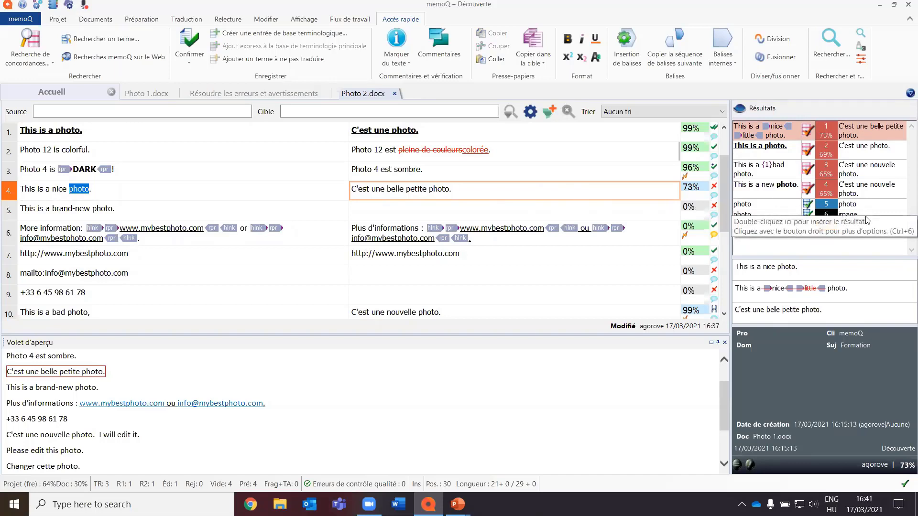
pyautogui.click(794, 216)
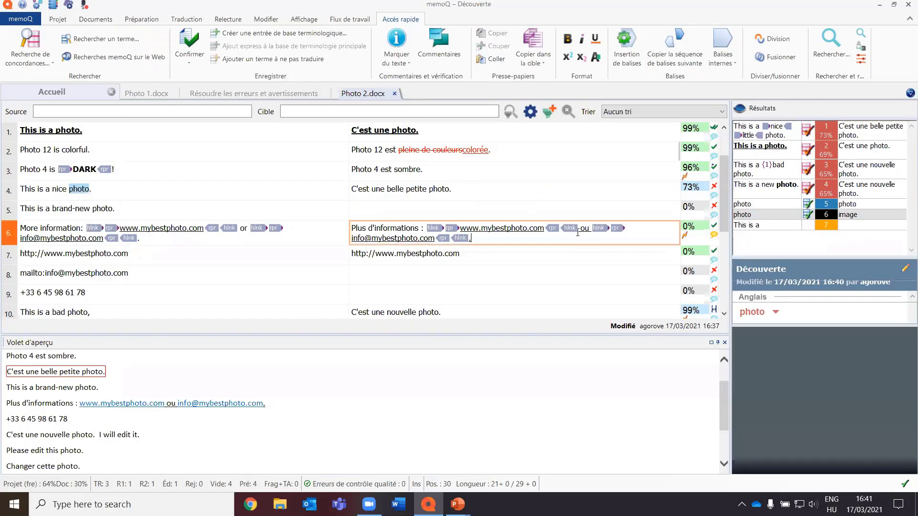
# Step: Insert the French term "photo" in the empty target of segment 5
pyautogui.click(577, 239)
pyautogui.click(552, 215)
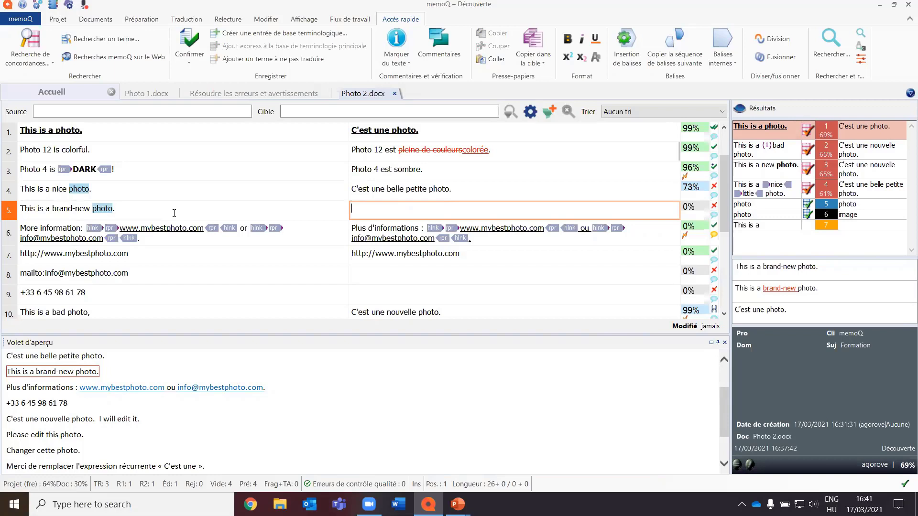
pyautogui.click(102, 209)
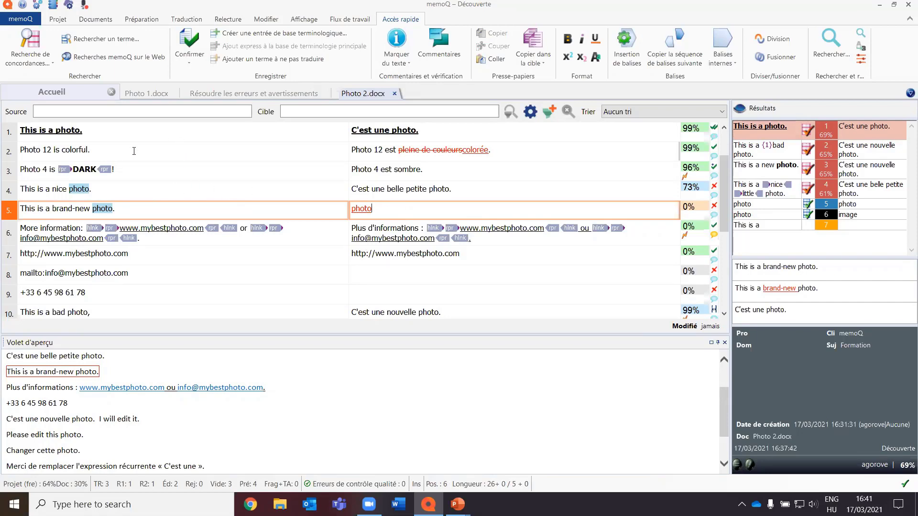
# Step: Review the term base entry form for "colorful" and "coloré" from segment 2 and close it without saving
pyautogui.click(63, 150)
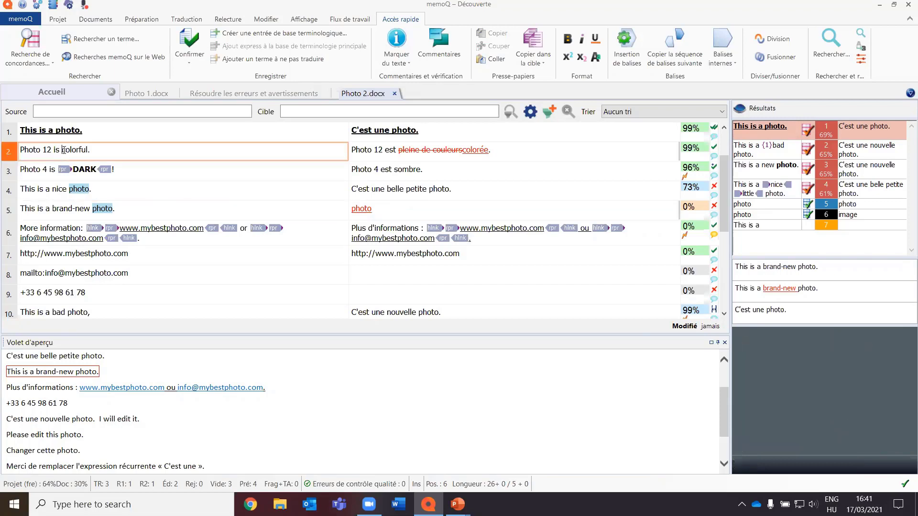
pyautogui.doubleClick(63, 150)
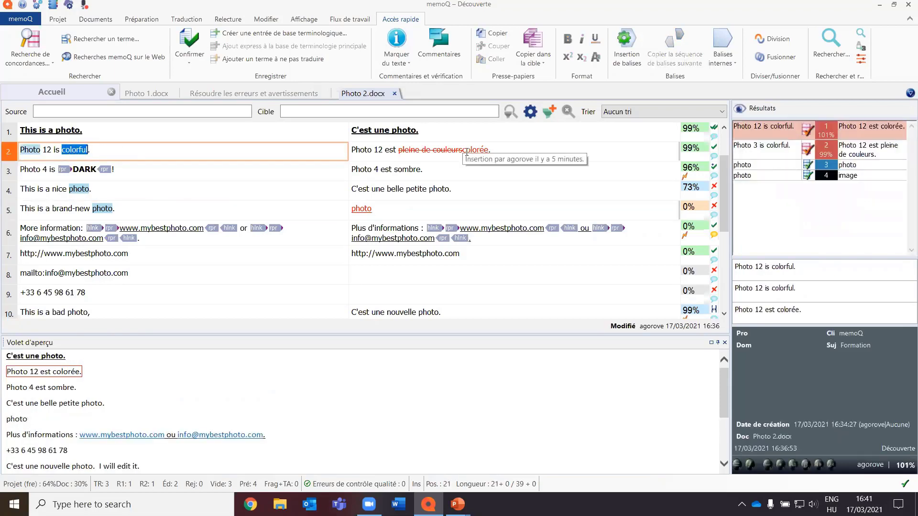
pyautogui.moveTo(462, 152); pyautogui.dragTo(485, 151)
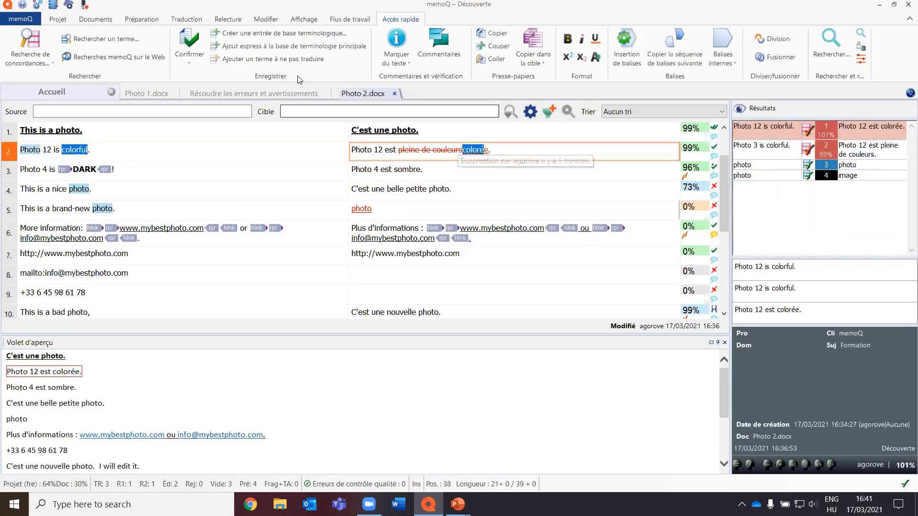
pyautogui.click(345, 34)
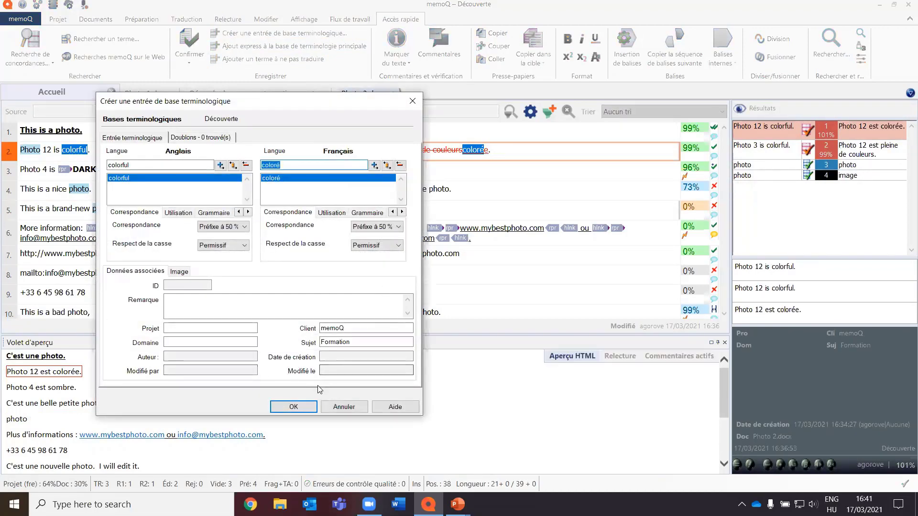
pyautogui.click(343, 408)
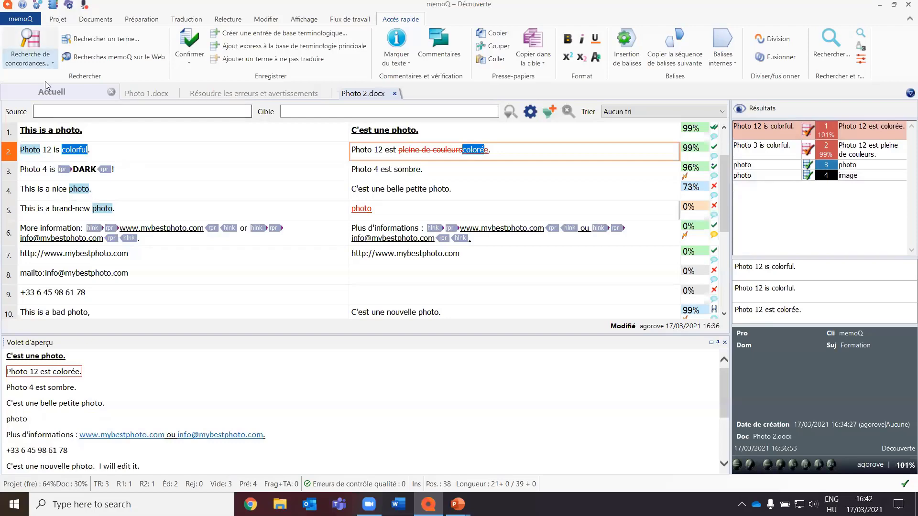
# Step: Create a local LiveDocs corpus named "Découverte" for the project
pyautogui.click(64, 96)
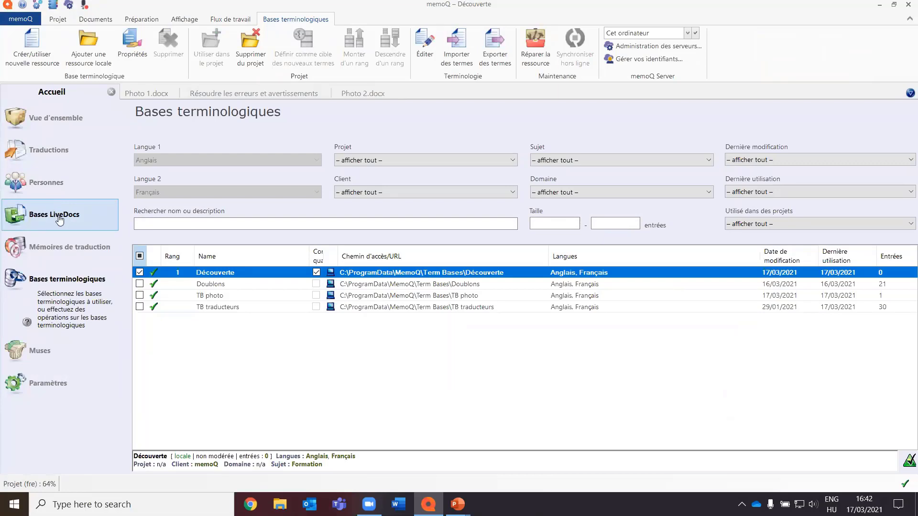
pyautogui.click(78, 214)
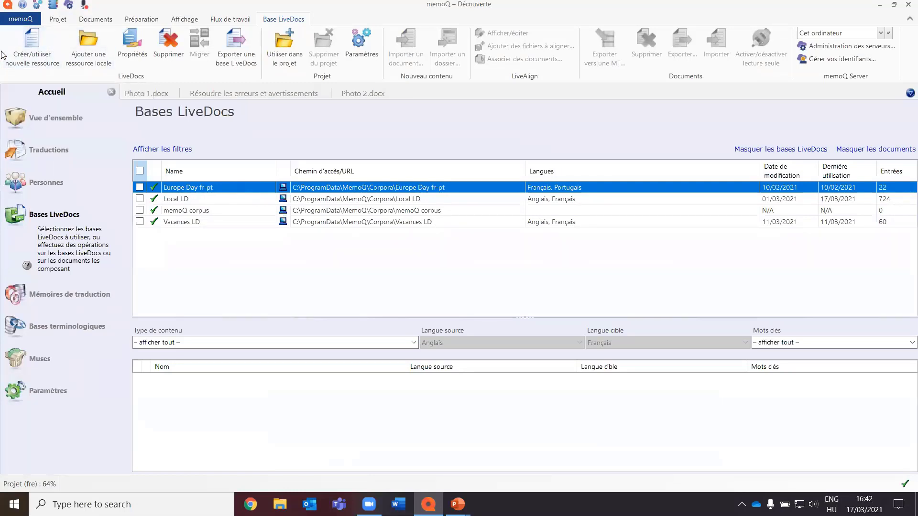
pyautogui.click(38, 42)
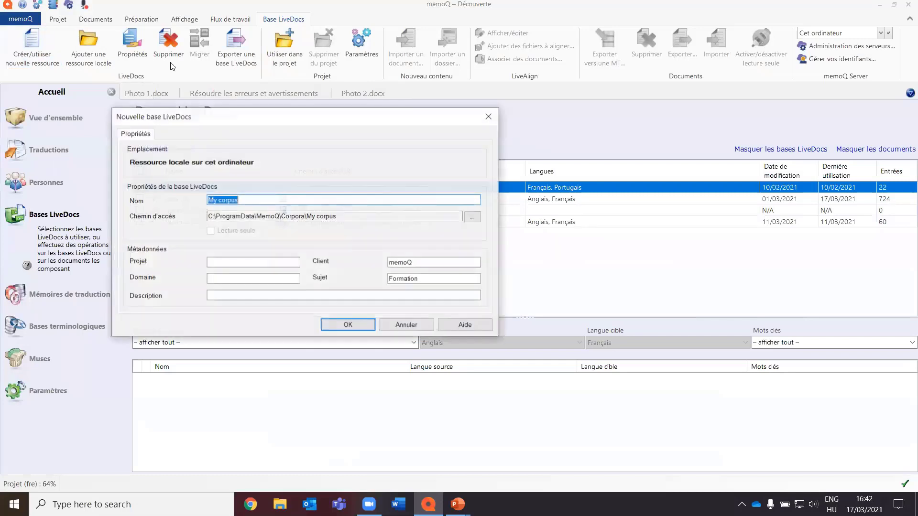
pyautogui.write('Découverte')
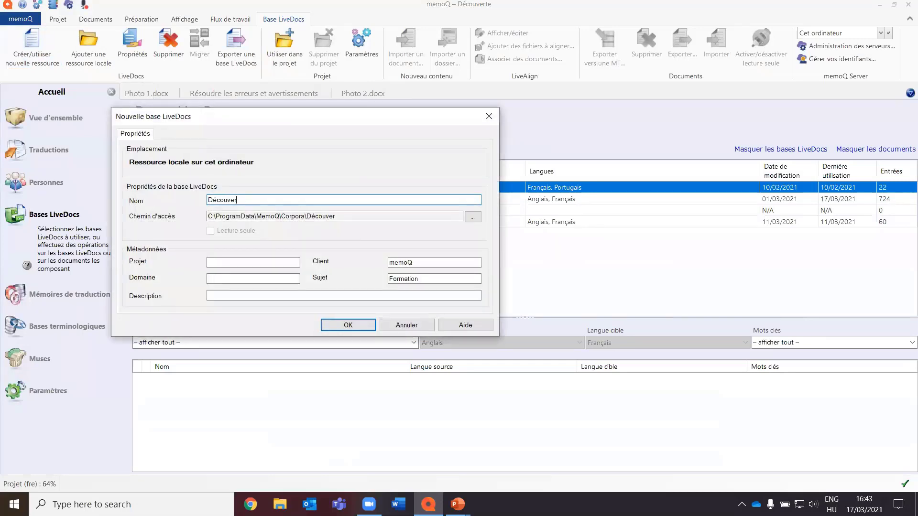
pyautogui.click(348, 326)
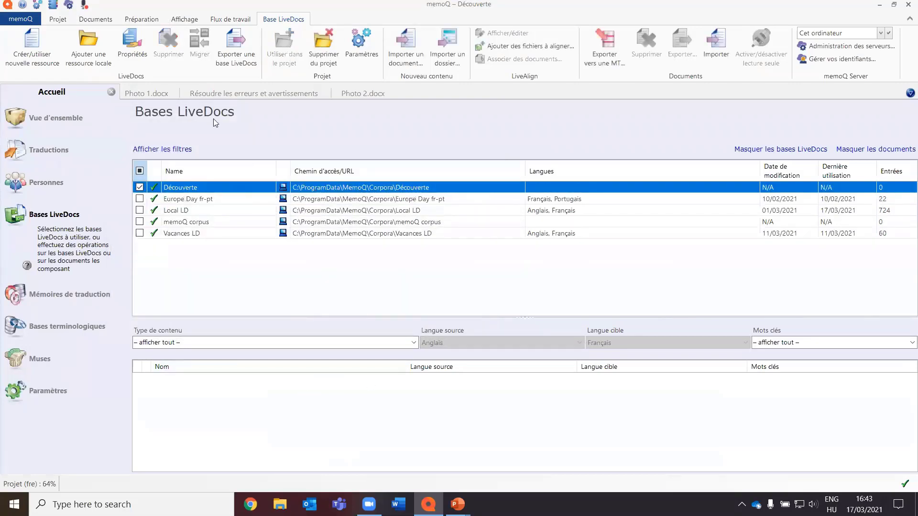
# Step: Start a file alignment in the Découverte corpus with Vacation_EN from the references folder as the source document
pyautogui.rightClick(322, 392)
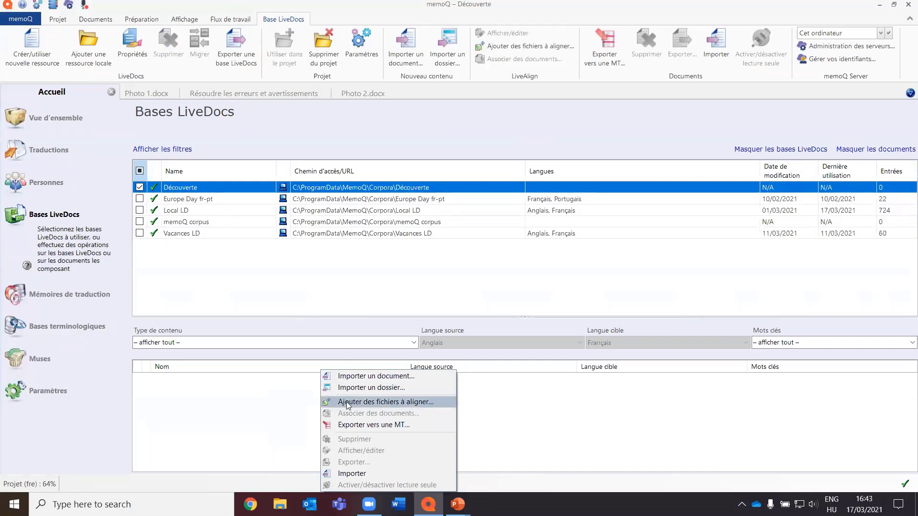
pyautogui.click(435, 401)
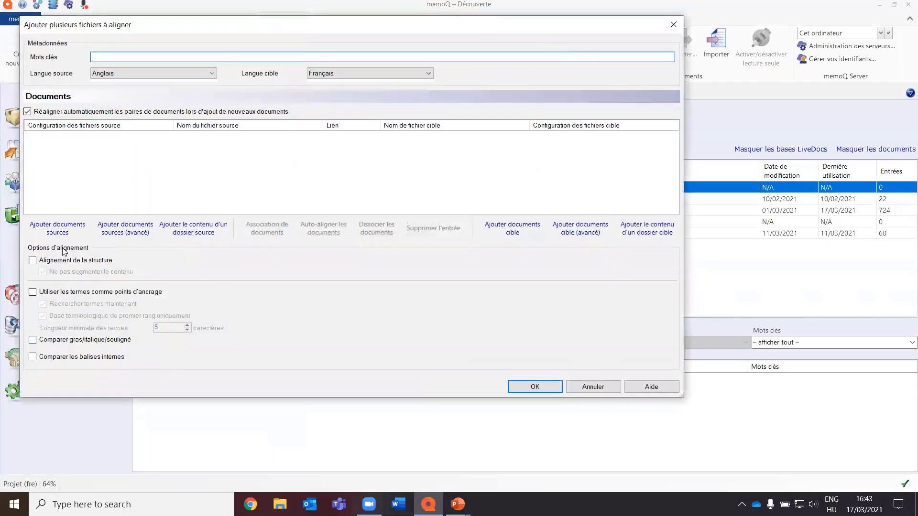
pyautogui.click(63, 229)
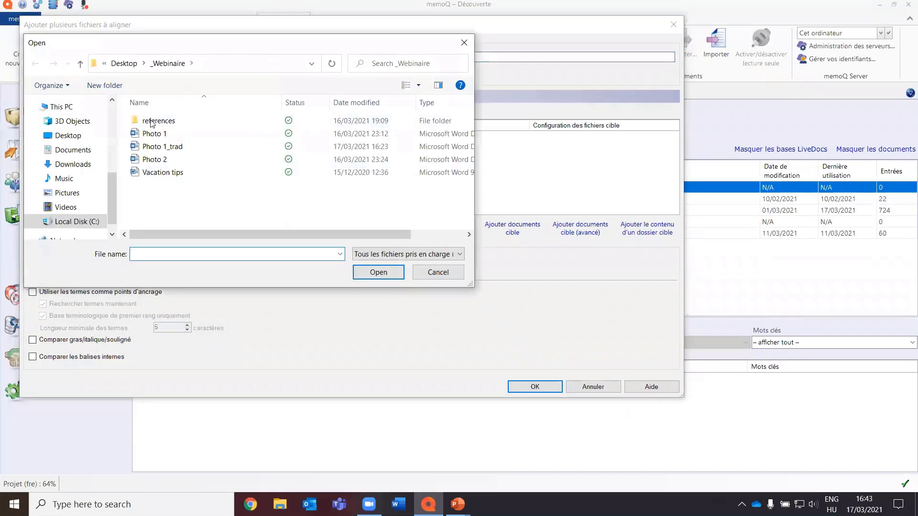
pyautogui.click(154, 123)
pyautogui.doubleClick(154, 121)
pyautogui.click(168, 134)
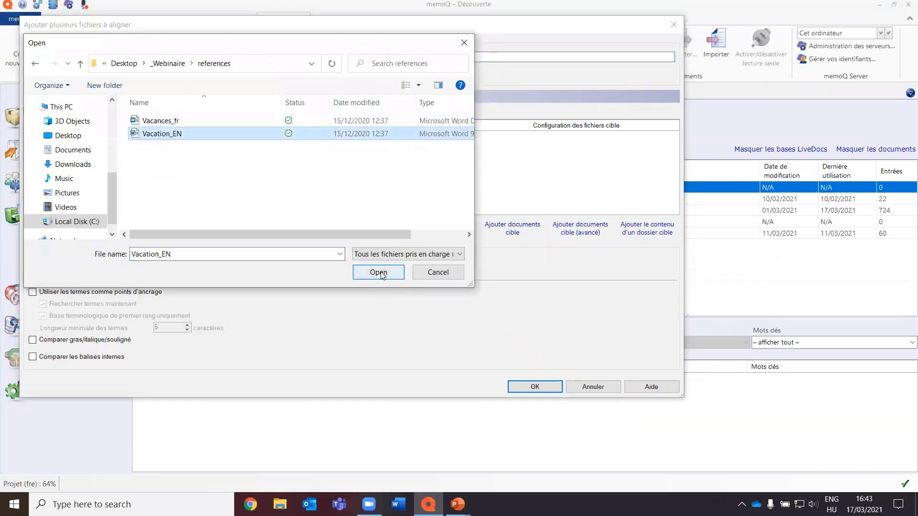
pyautogui.click(378, 272)
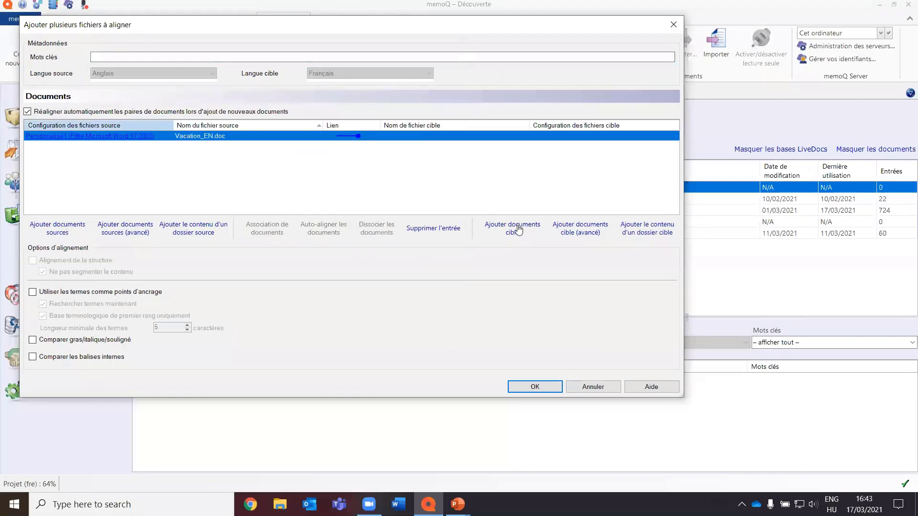
# Step: Add Vacances_fr as the target document and align the pair into the Découverte corpus
pyautogui.click(519, 230)
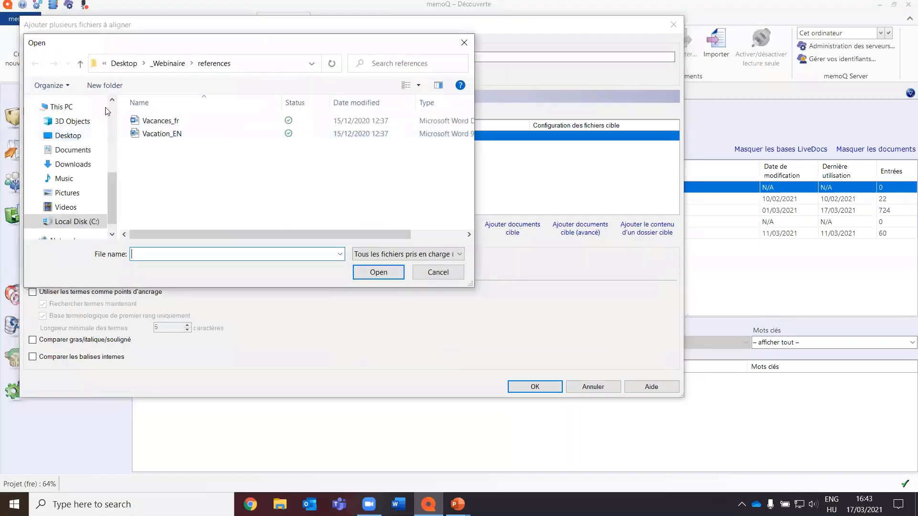
pyautogui.click(157, 121)
pyautogui.click(379, 272)
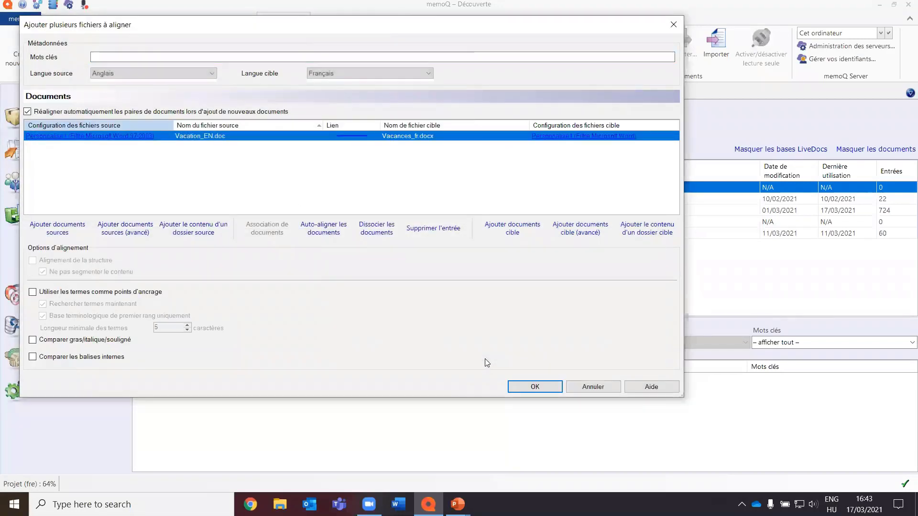
pyautogui.click(544, 385)
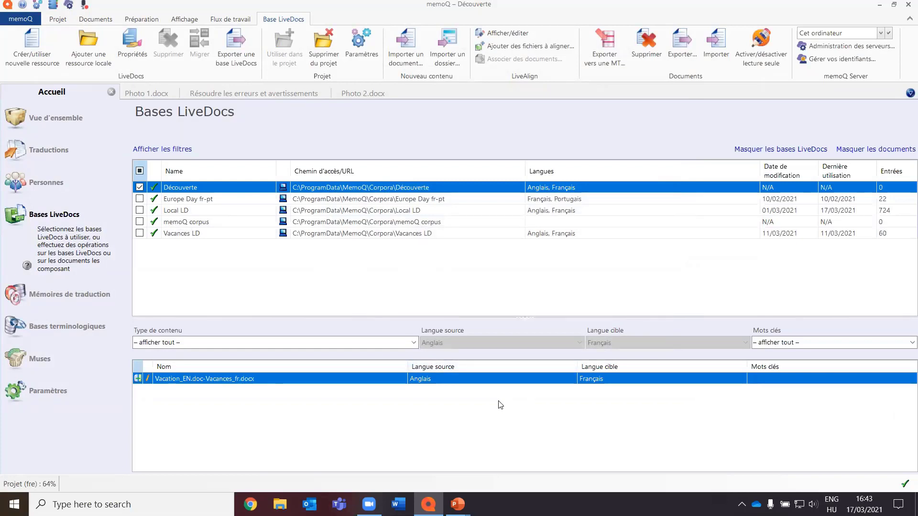
# Step: Import the Vacation tips file from the _Webinaire folder into the project's translation documents
pyautogui.click(62, 162)
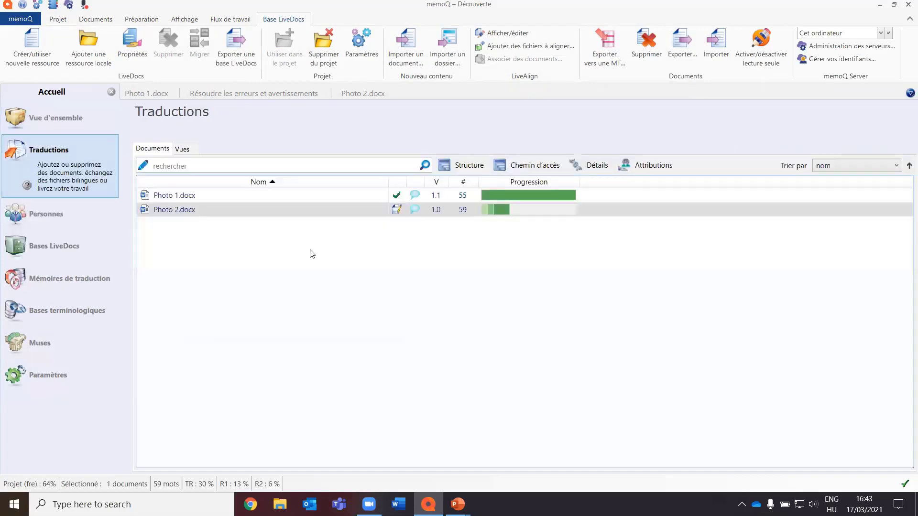
pyautogui.rightClick(271, 250)
pyautogui.click(342, 284)
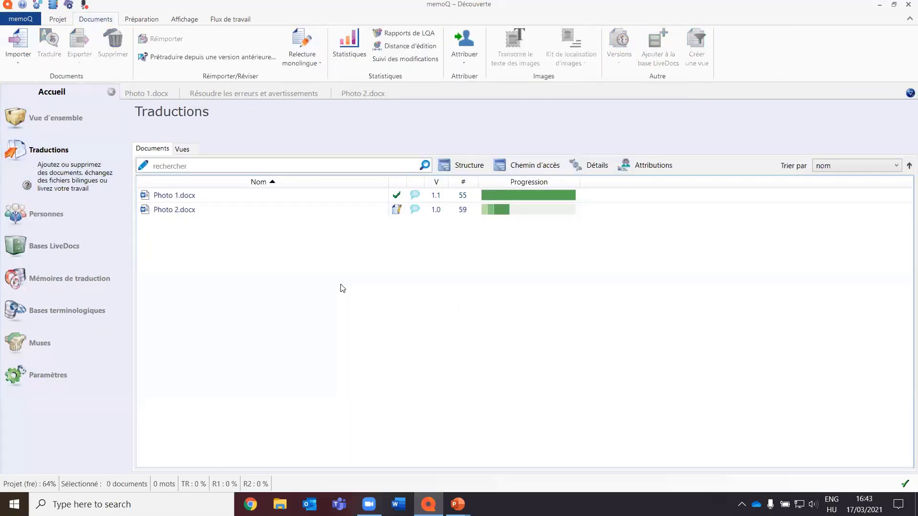
pyautogui.click(162, 29)
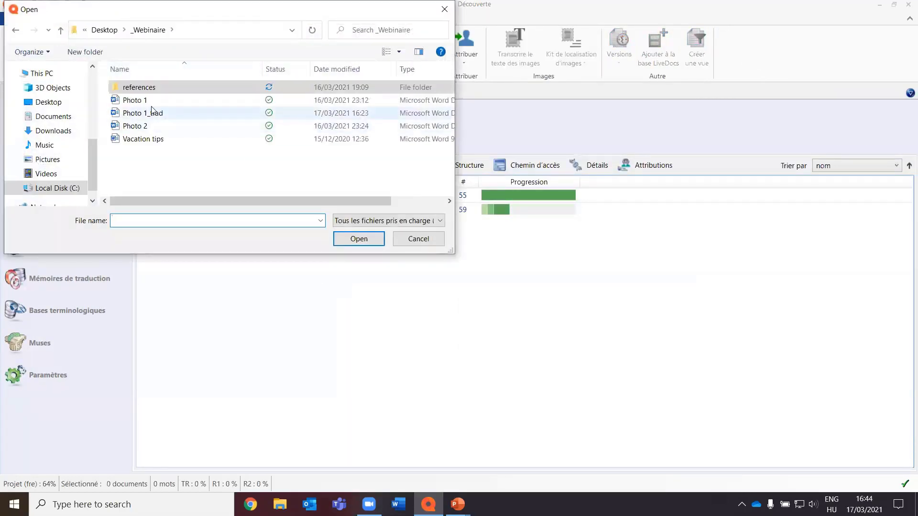
pyautogui.click(154, 139)
pyautogui.click(361, 245)
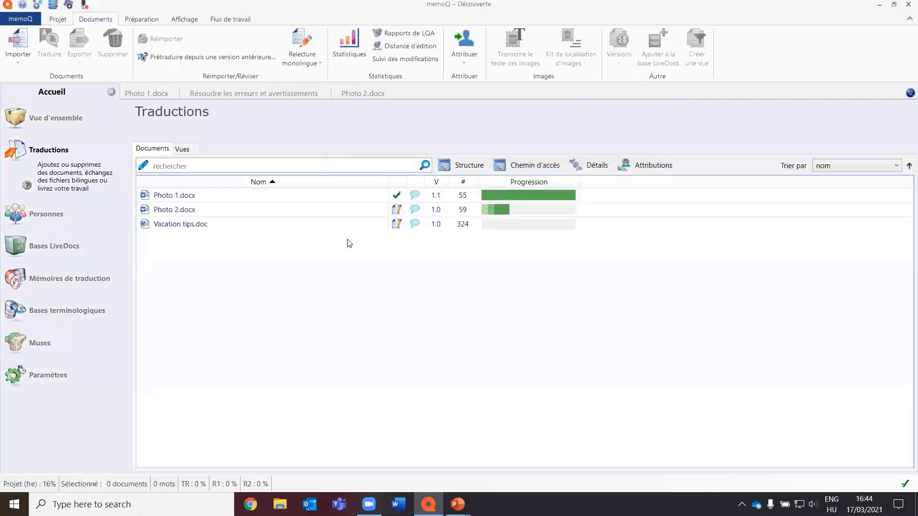
# Step: Open Vacation tips.doc for translation, insert the LiveDocs match into segment 2 with the results comparison pane enlarged, and confirm the segment
pyautogui.click(193, 227)
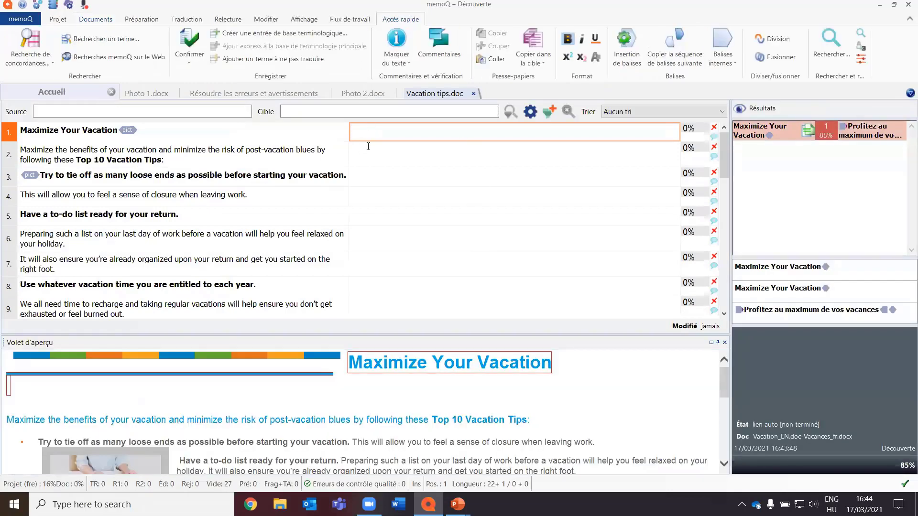
pyautogui.click(369, 146)
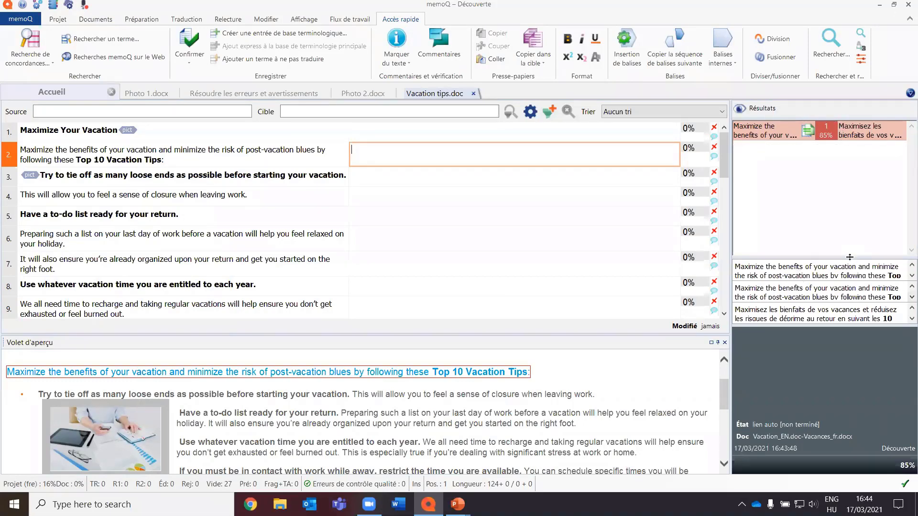
pyautogui.moveTo(851, 258); pyautogui.dragTo(852, 203)
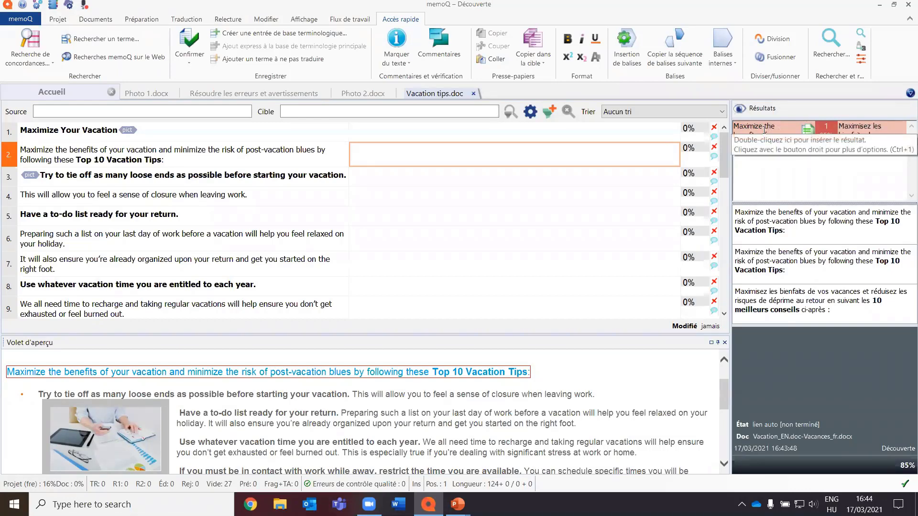
pyautogui.doubleClick(792, 128)
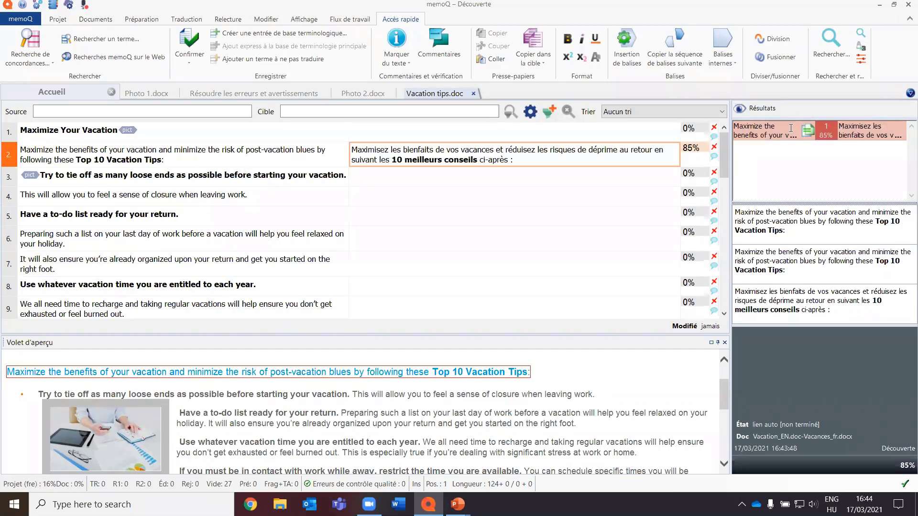
pyautogui.click(530, 160)
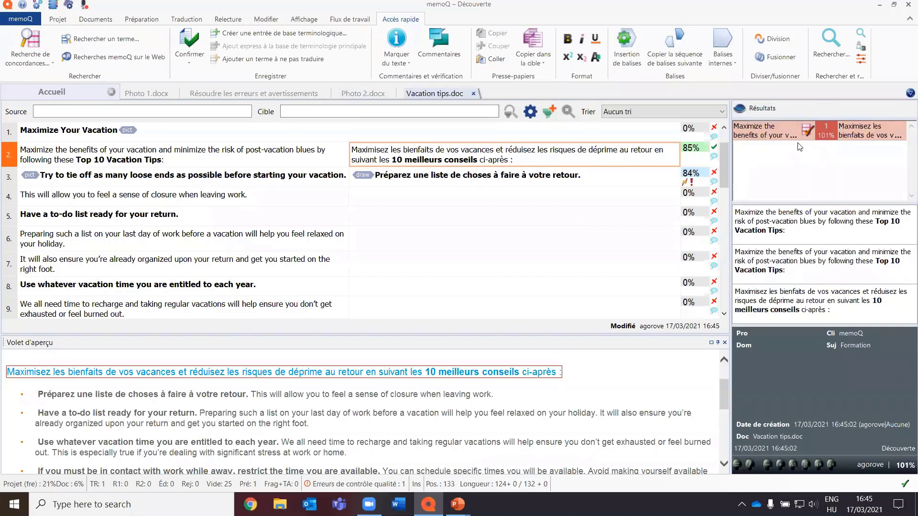
pyautogui.click(742, 111)
pyautogui.click(742, 114)
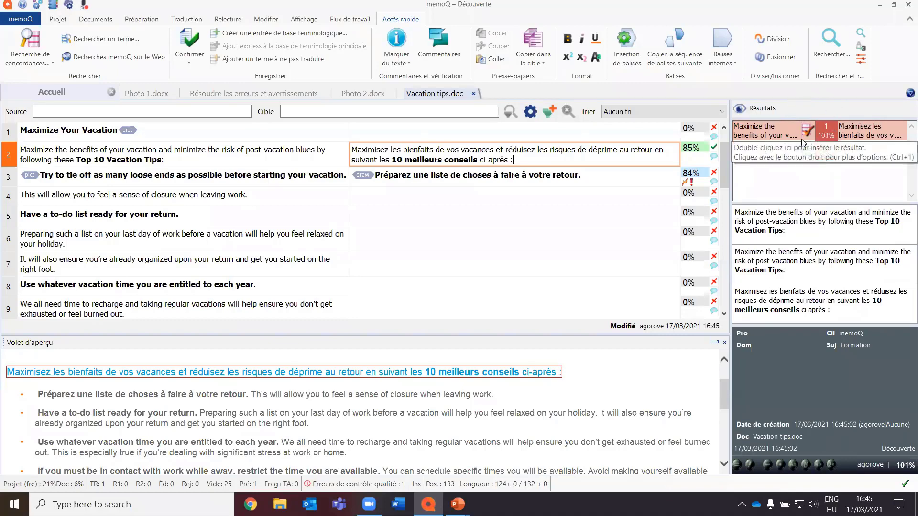
# Step: Show the LiveDocs alignment document behind segment 4's match and locate it in the Découverte corpus
pyautogui.click(406, 196)
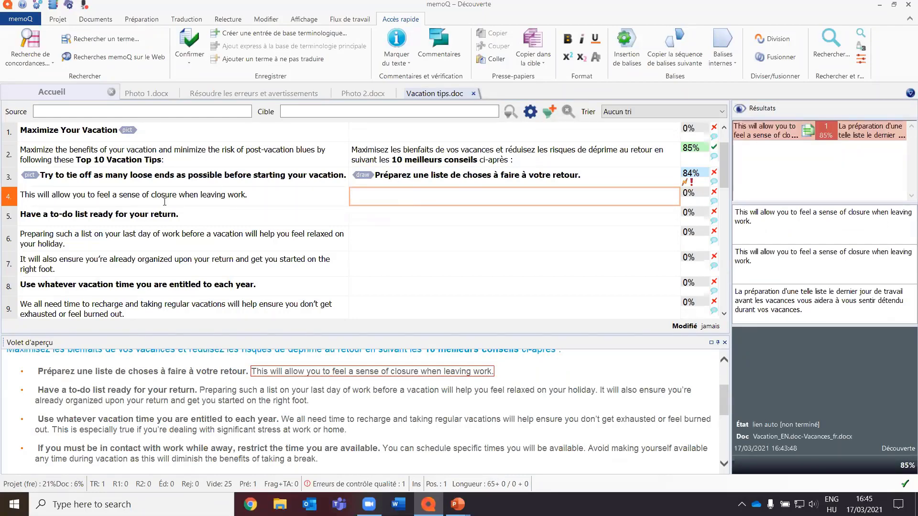
pyautogui.rightClick(785, 124)
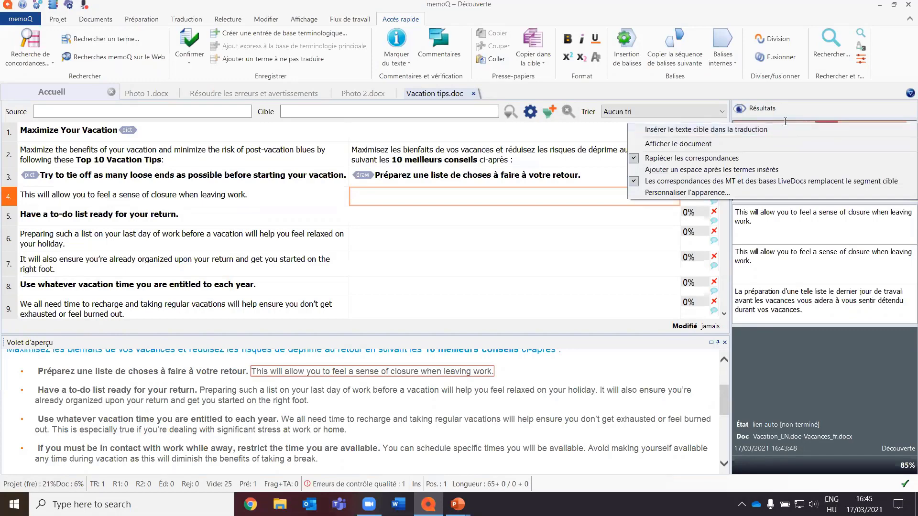
pyautogui.click(729, 146)
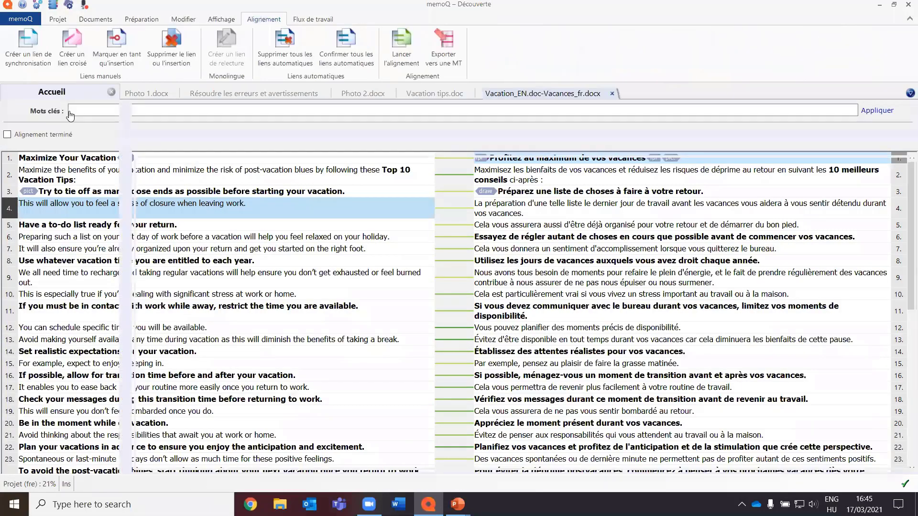
pyautogui.click(60, 91)
pyautogui.click(48, 247)
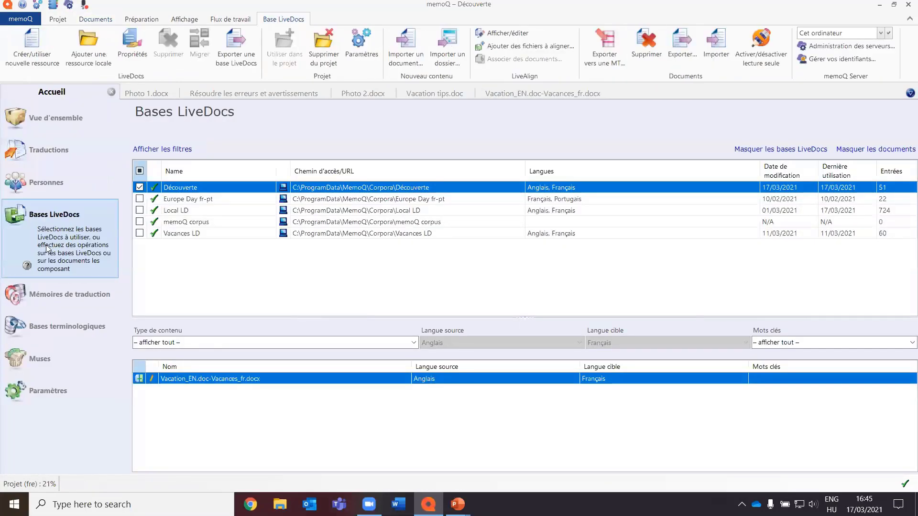
pyautogui.click(516, 95)
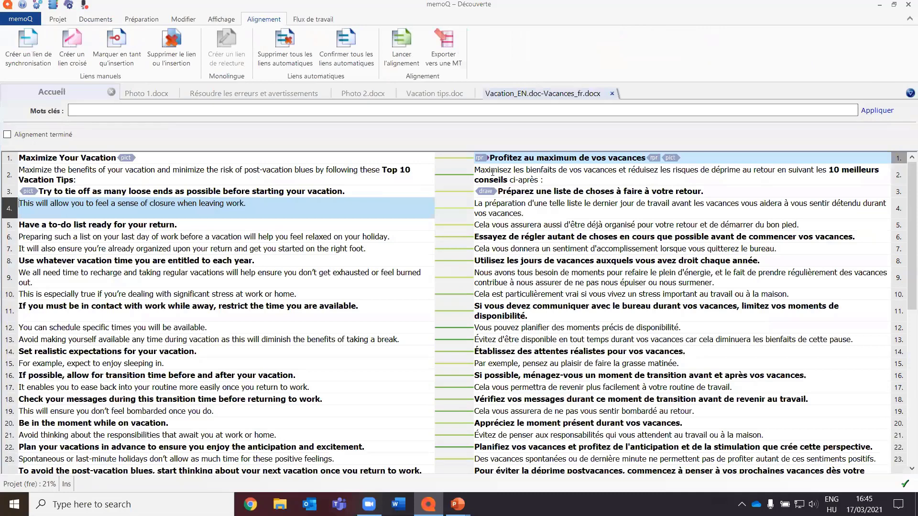
# Step: Cross-link "This will allow you to feel…" with "Cela vous donnera un sentiment…", and "Try to tie off…" with "Essayez de régler…"
pyautogui.click(384, 213)
pyautogui.click(517, 248)
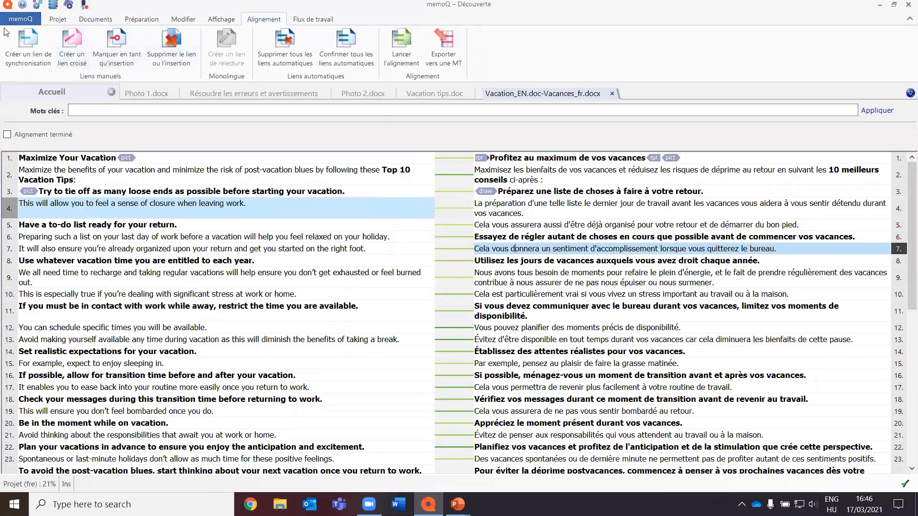
pyautogui.click(70, 52)
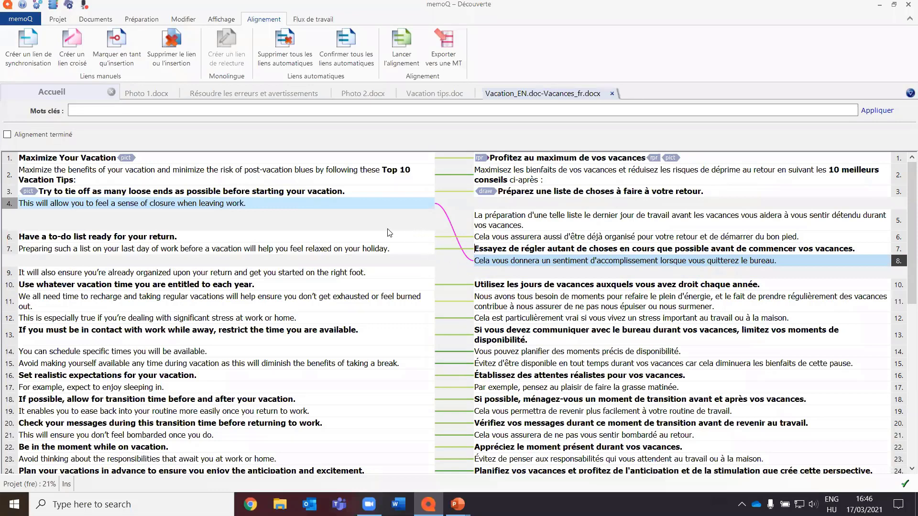
pyautogui.click(398, 191)
pyautogui.click(500, 248)
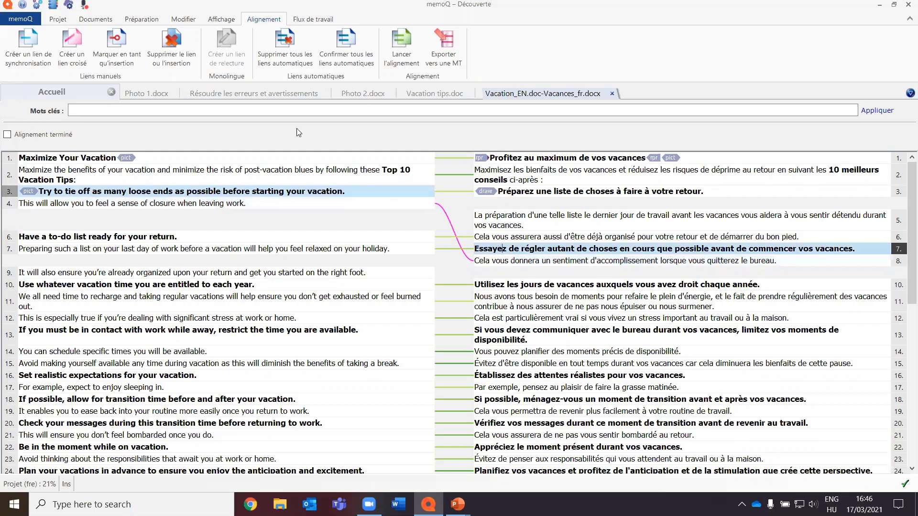
pyautogui.click(72, 48)
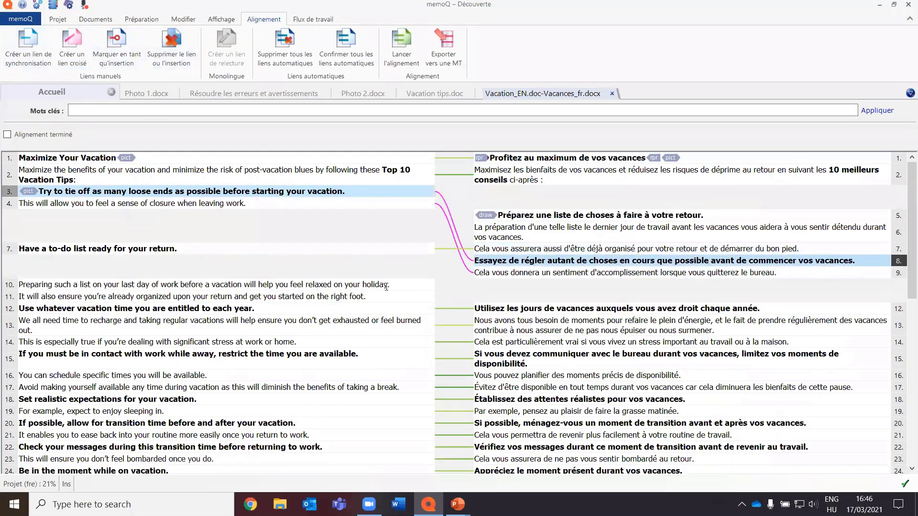
# Step: Create a synchronisation link between "Have a to-do list ready for your return." and "Préparez une liste de choses à faire à votre retour."
pyautogui.click(237, 250)
pyautogui.click(599, 217)
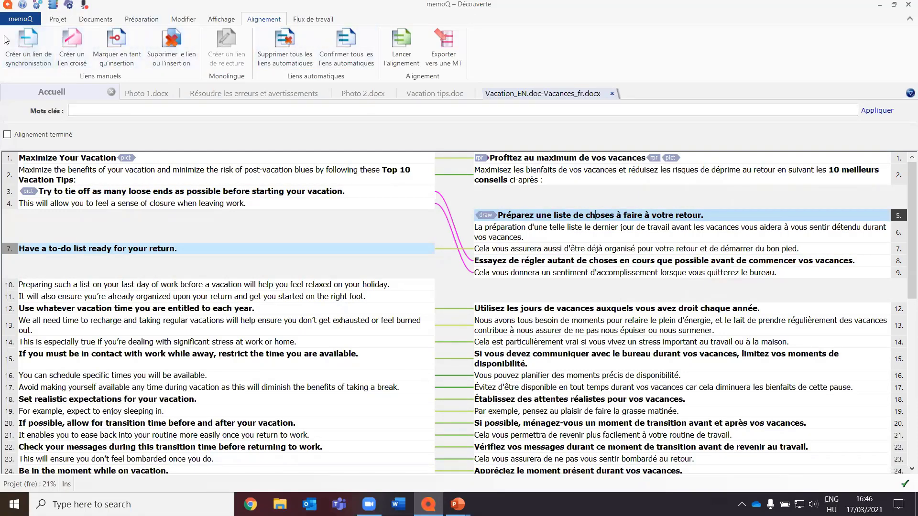
pyautogui.click(42, 48)
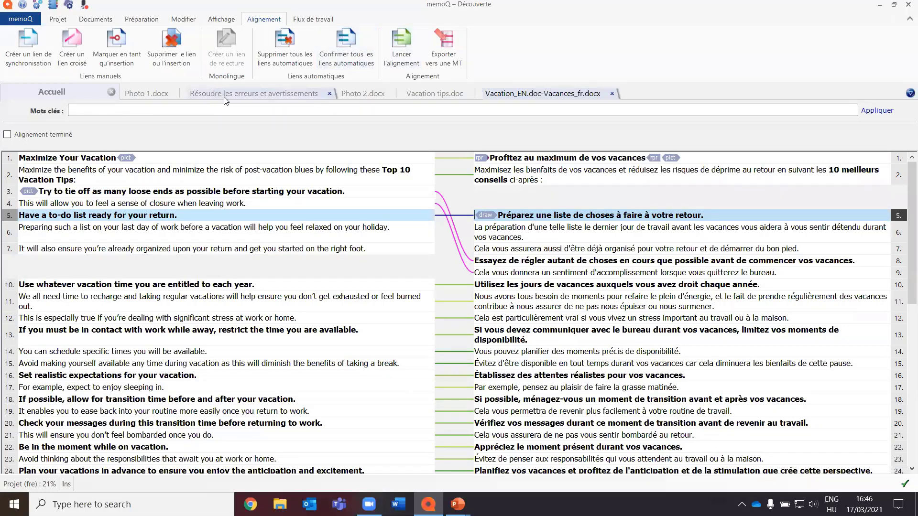
# Step: Check segment 4's corrected match in Vacation tips.doc, mark the Vacation_EN–Vacances_fr alignment as finished, and recheck the match
pyautogui.click(441, 93)
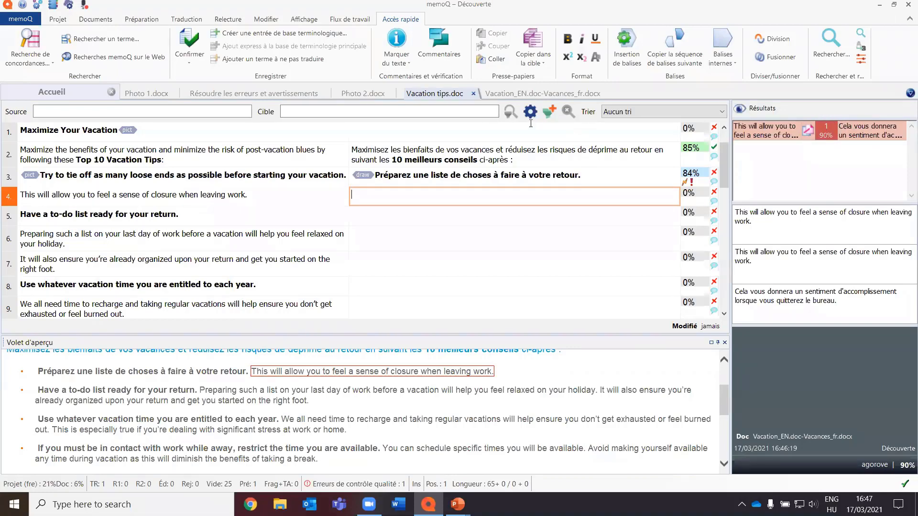
pyautogui.click(517, 92)
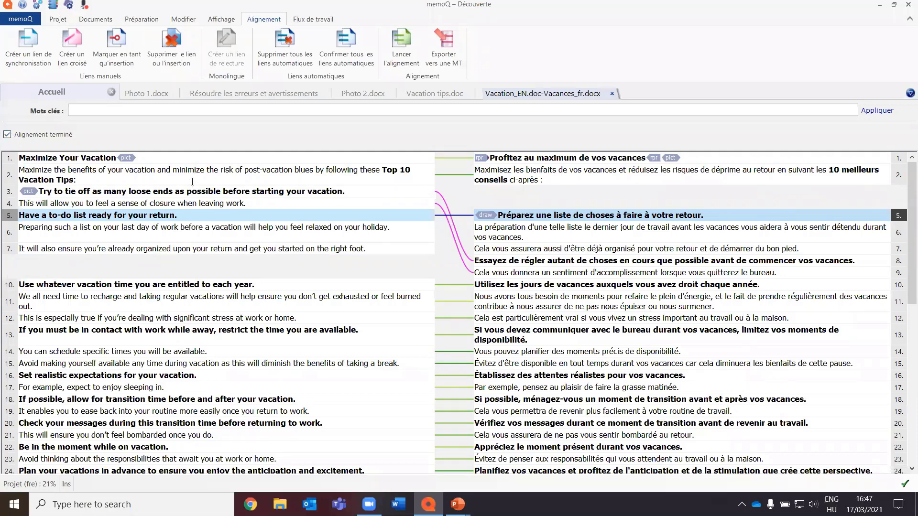
pyautogui.click(432, 89)
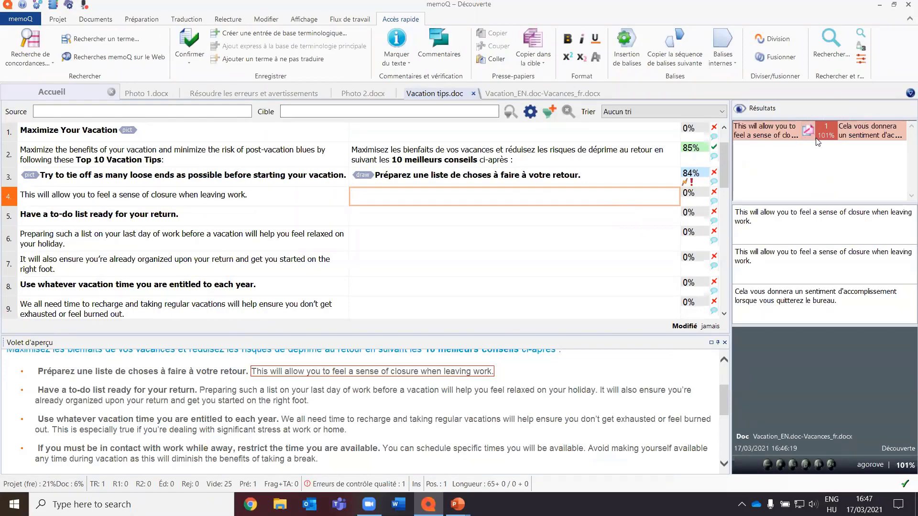
# Step: Review the options for exporting the Vacation_EN–Vacances_fr alignment to a translation memory and close them without exporting
pyautogui.click(524, 94)
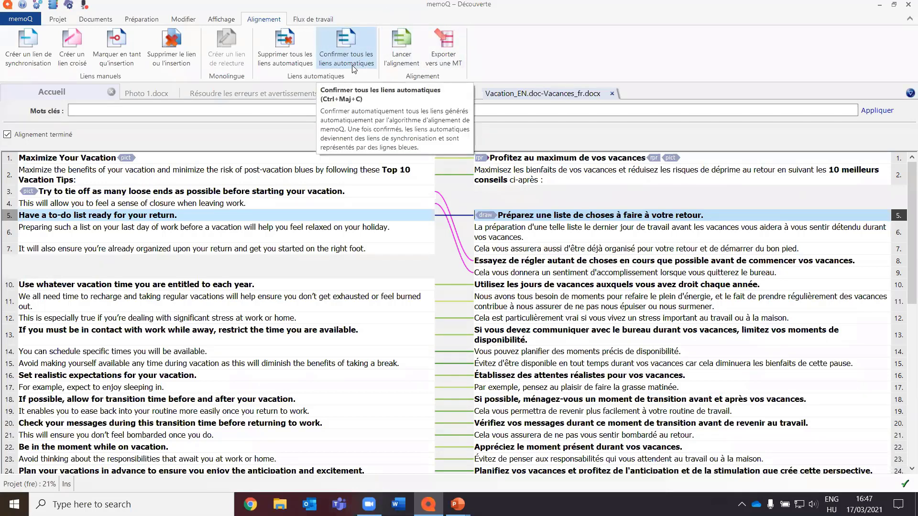
pyautogui.click(449, 59)
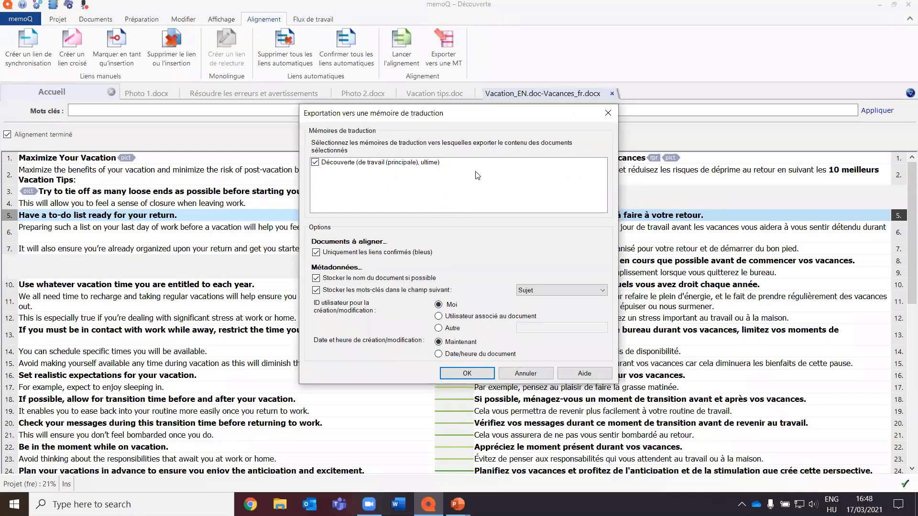
pyautogui.click(517, 376)
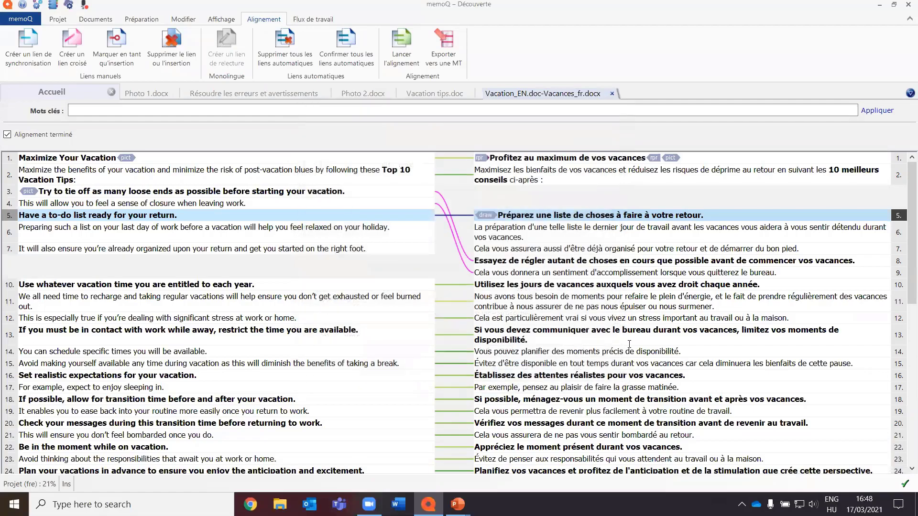